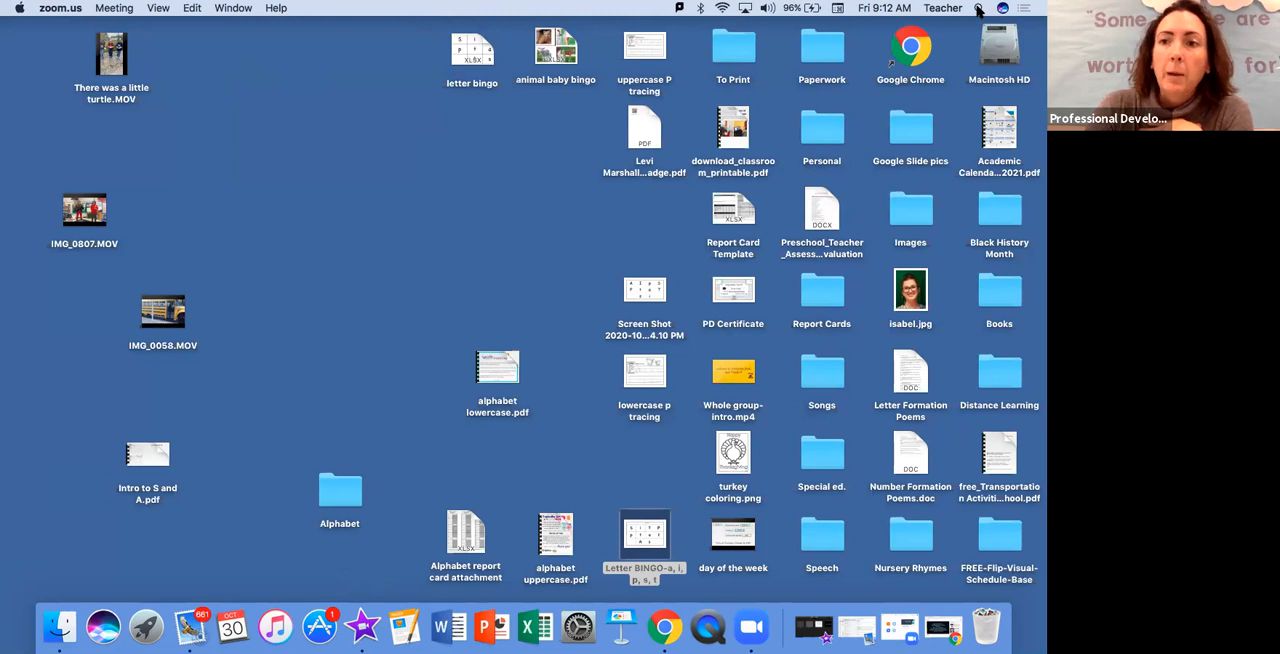
Switch to iMovie and create a new movie project
left_click(979, 9)
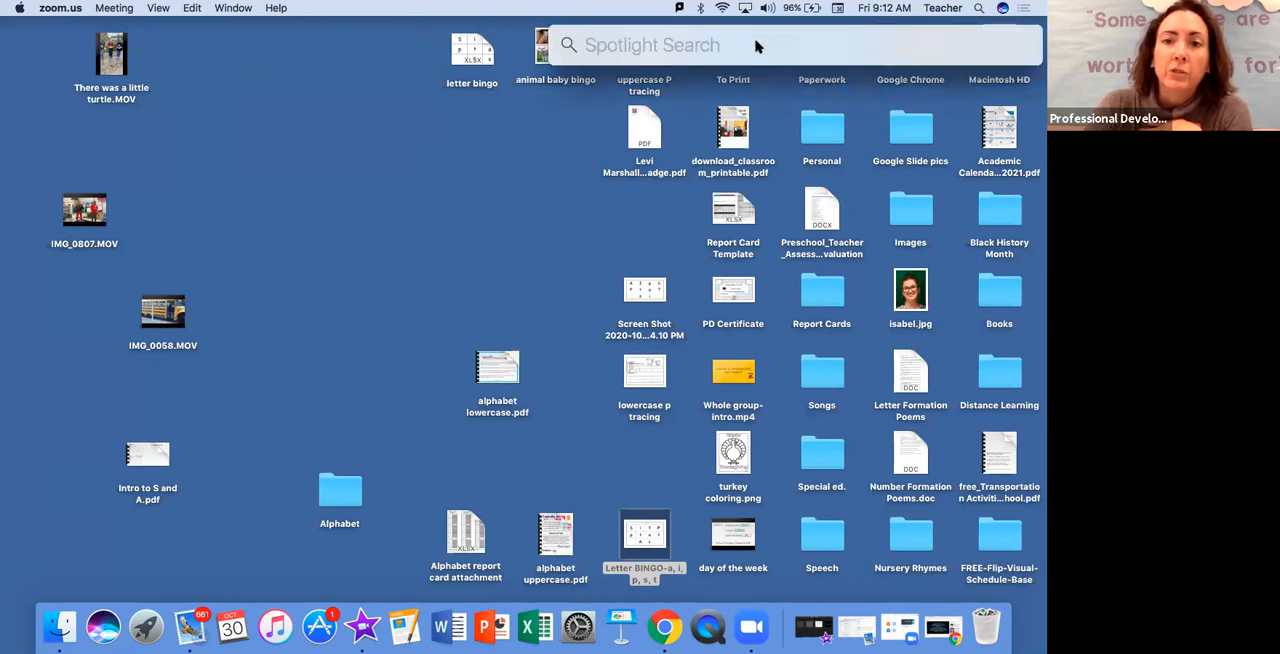
left_click(503, 161)
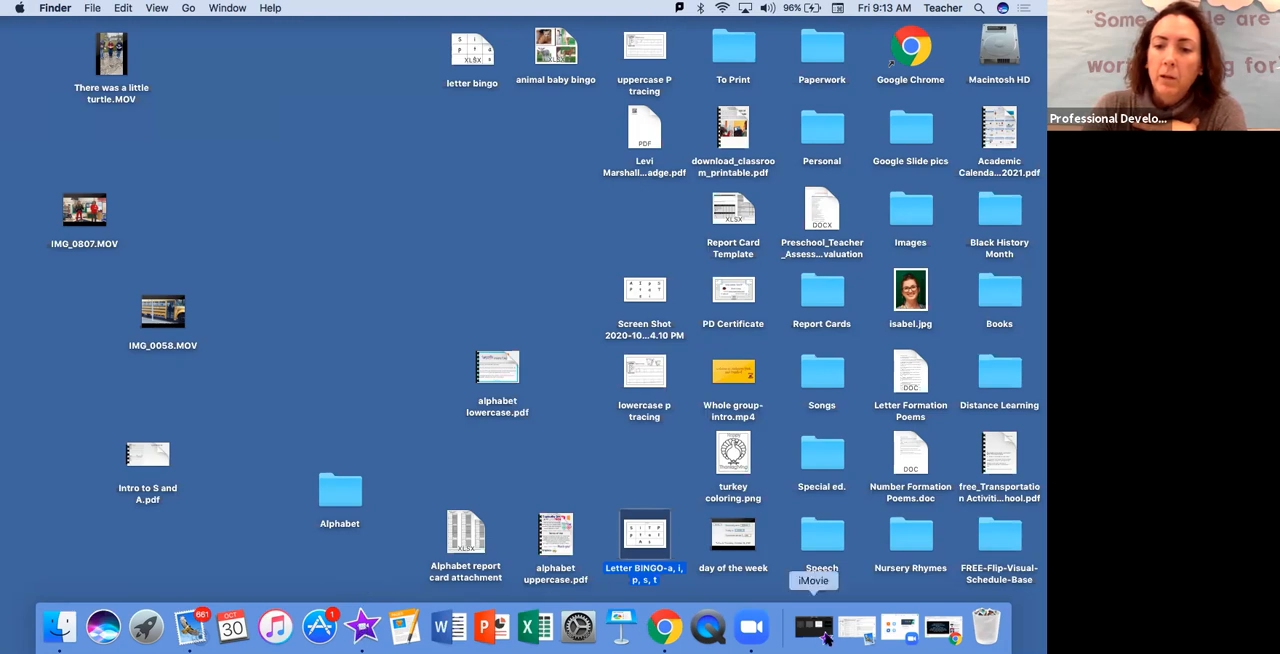
left_click(820, 627)
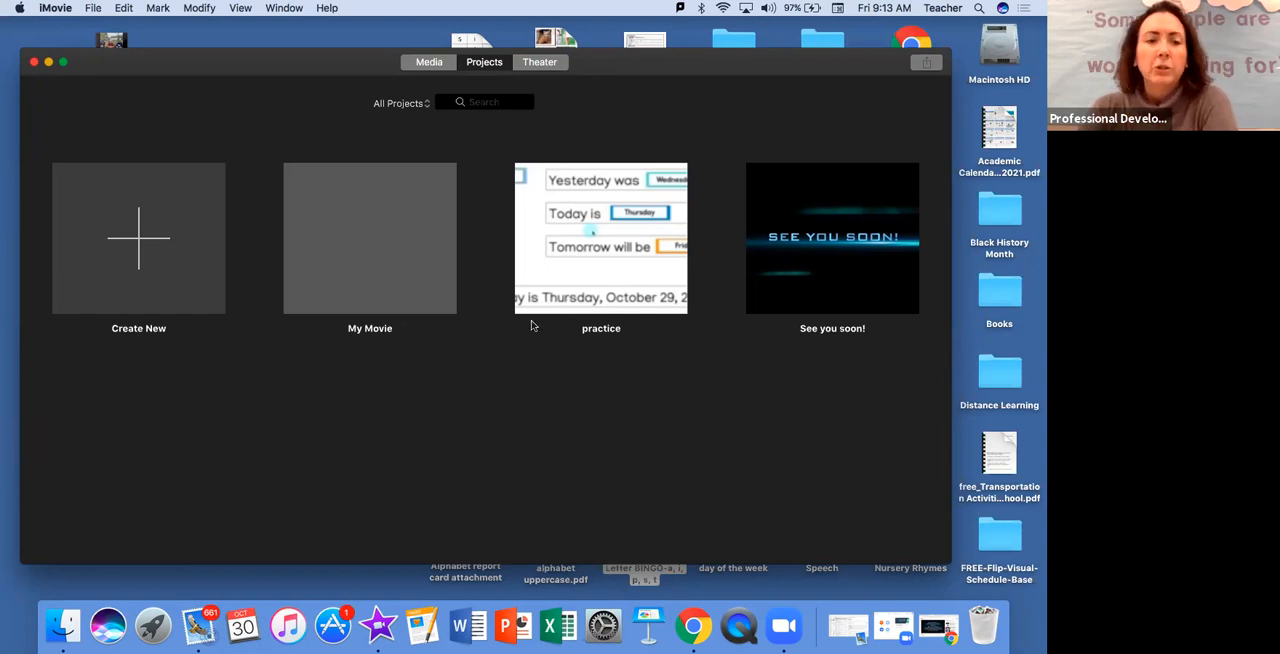
left_click(137, 242)
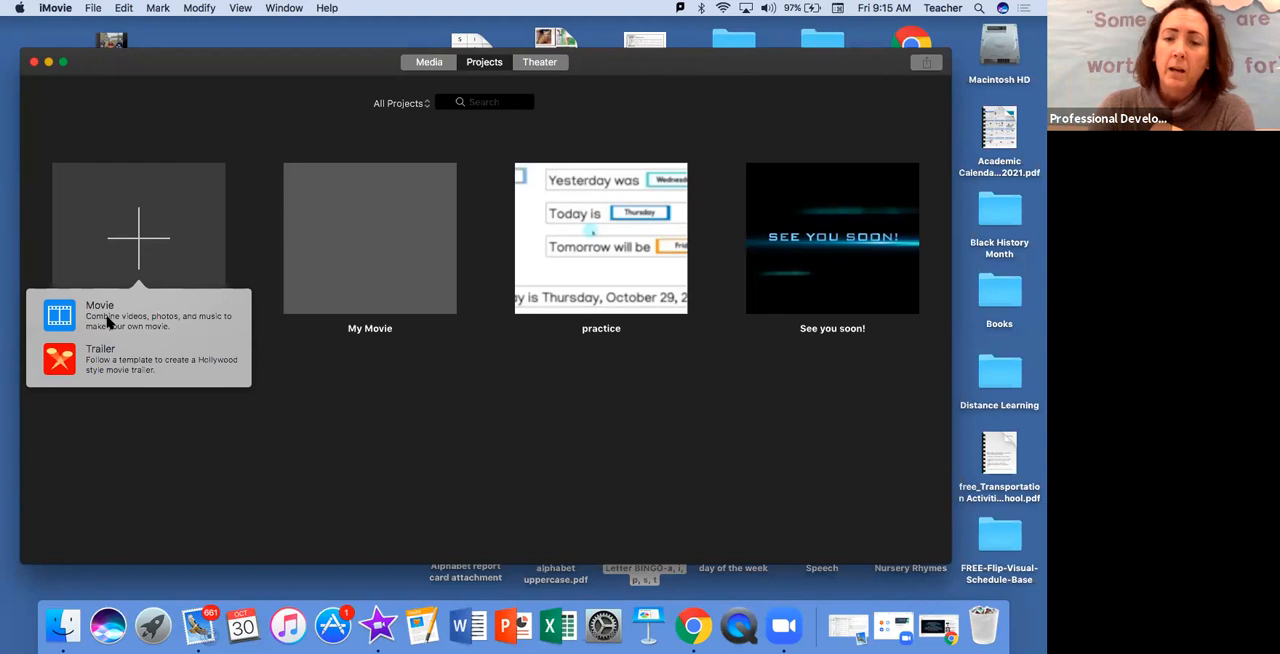
left_click(108, 322)
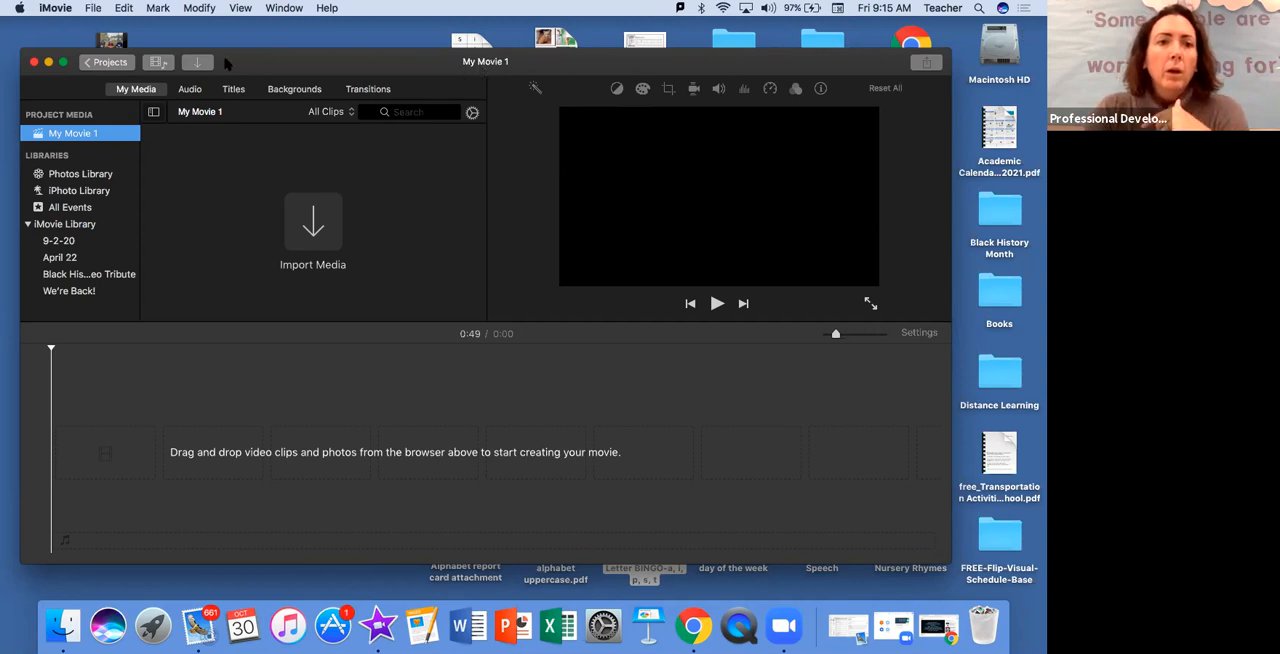
Return to the projects overview, saving the new movie as "coffee PD", and reopen that project for editing
left_click(88, 64)
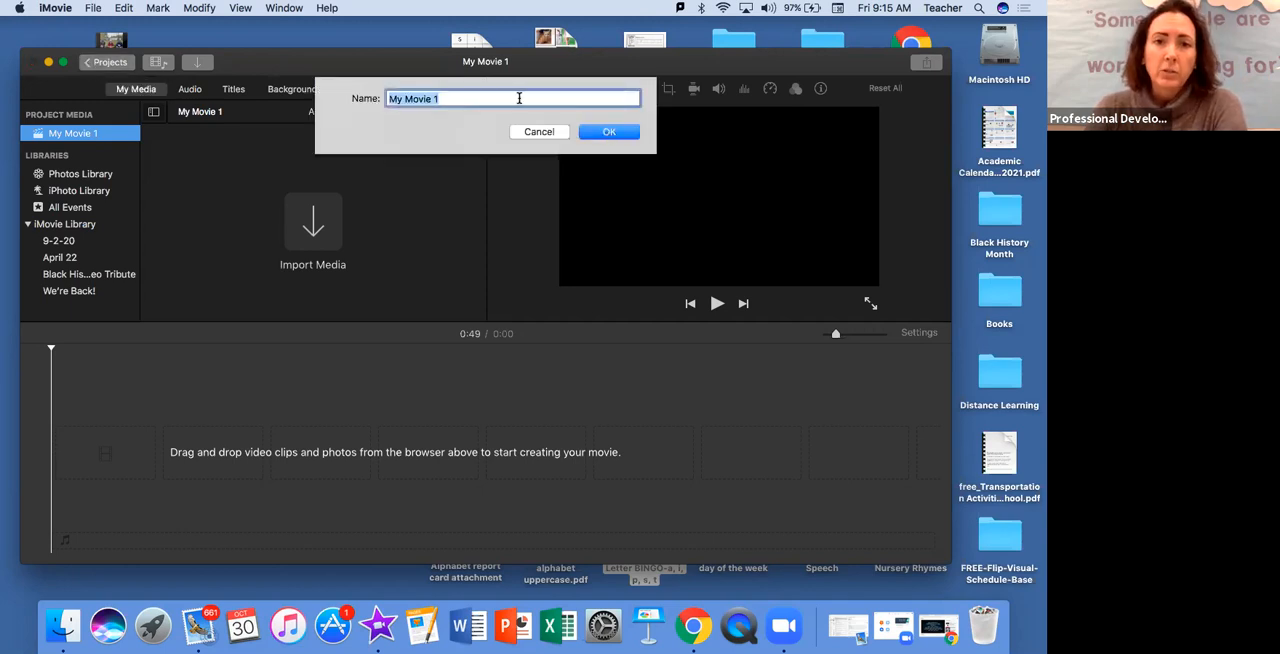
key("BackSpace")
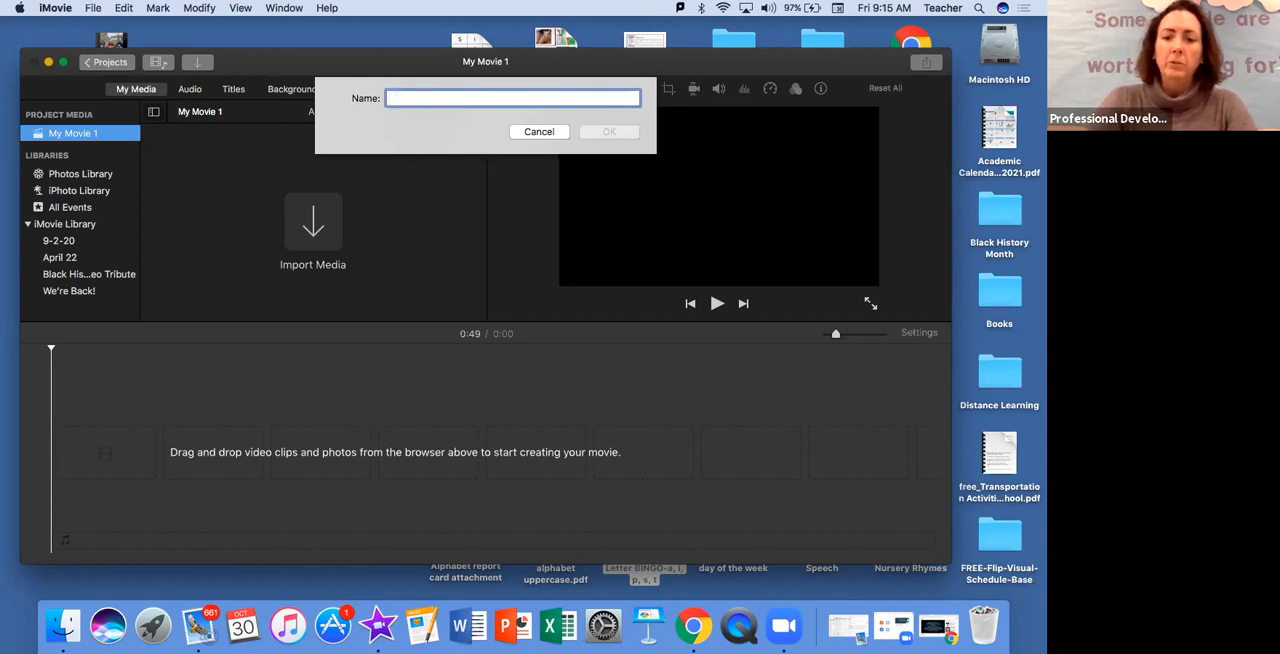
type("coffee PD")
left_click(617, 133)
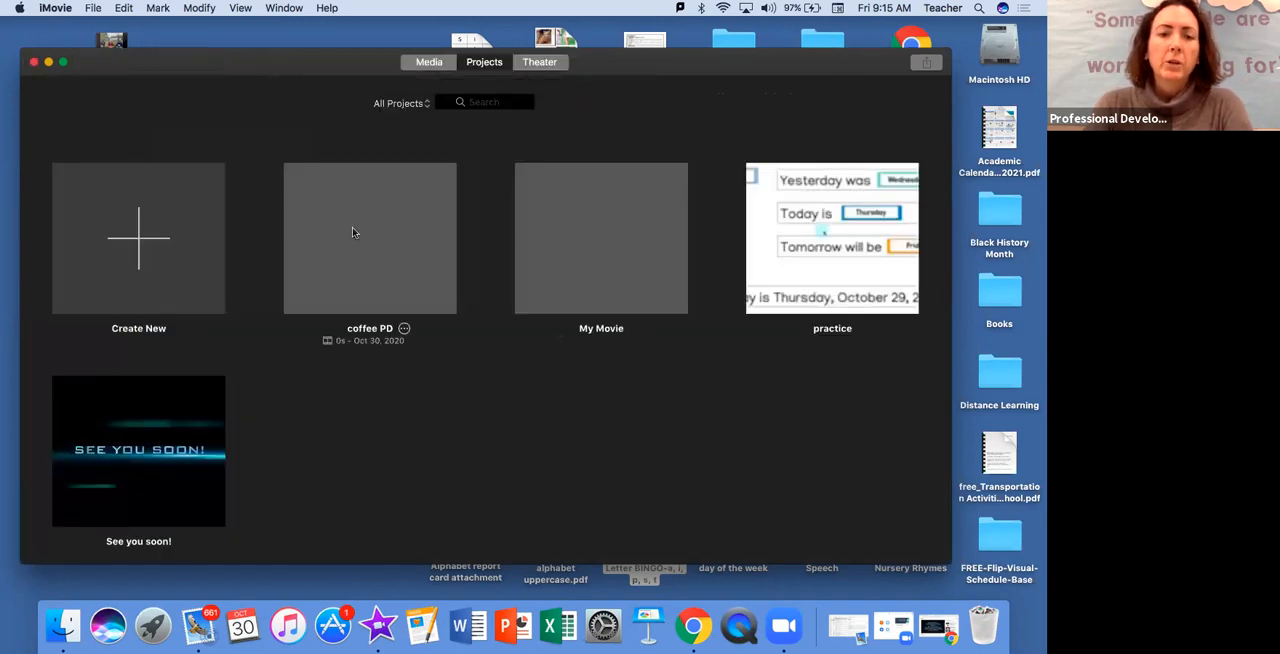
left_click(374, 332)
double_click(387, 269)
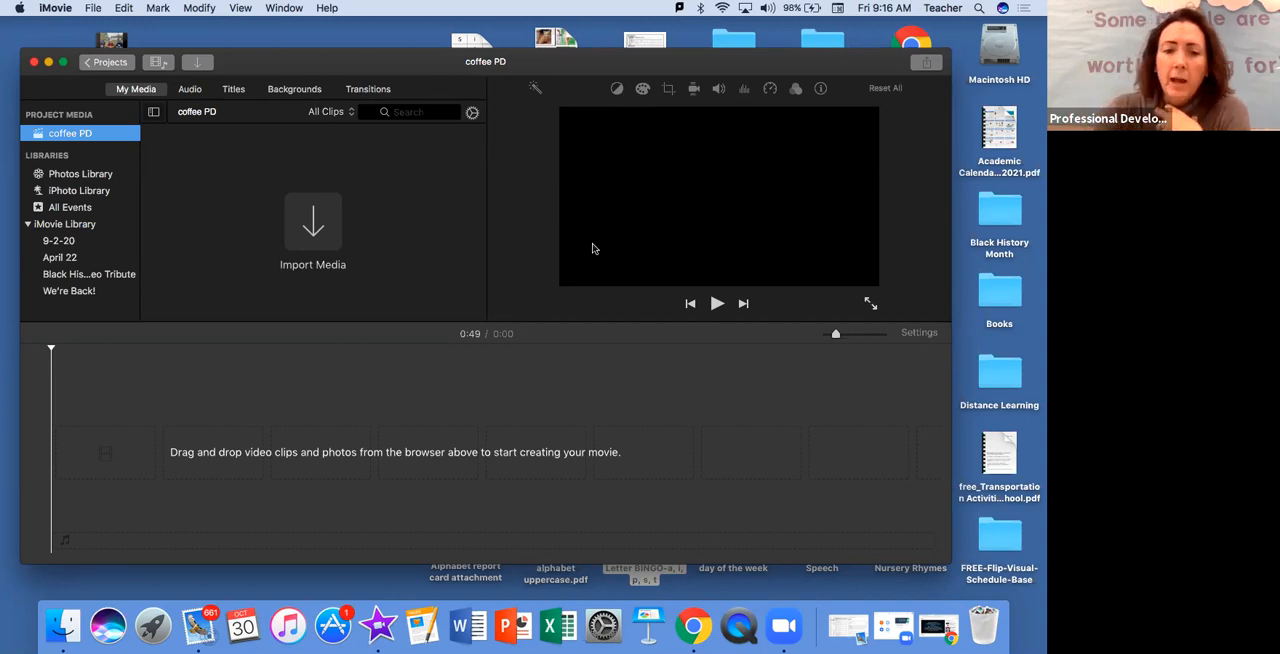
Look through the available audio, titles, backgrounds and transitions, and return to the project's own media
left_click(461, 349)
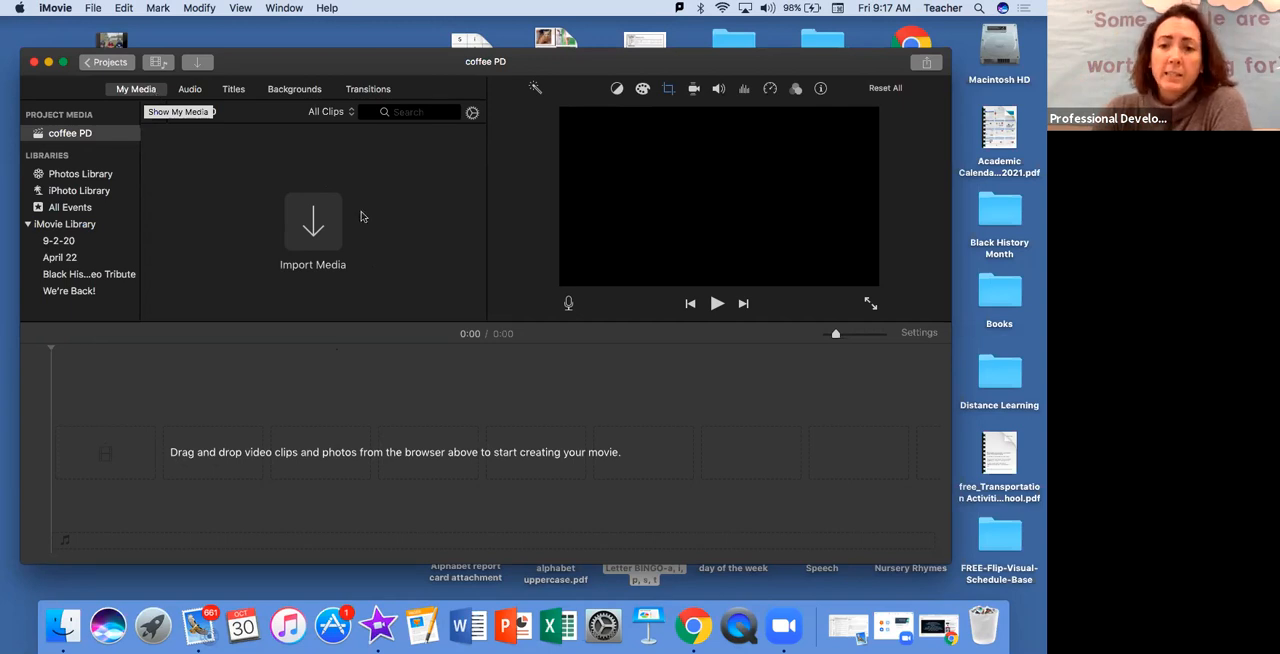
left_click(190, 90)
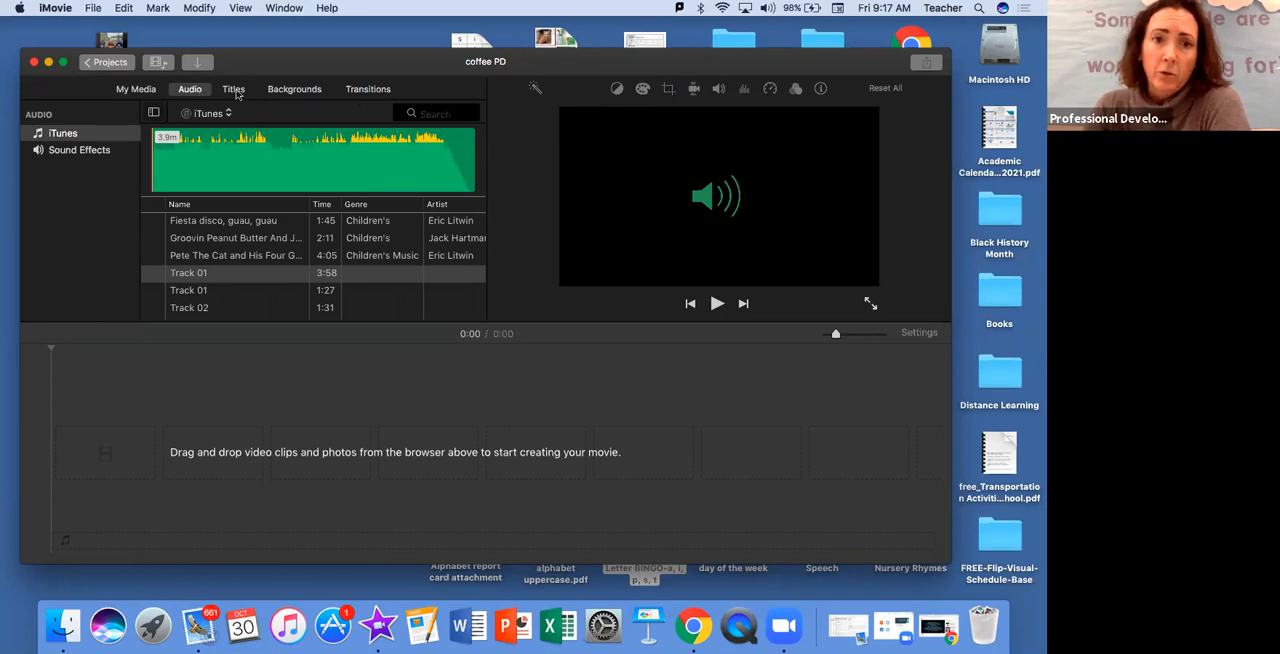
left_click(233, 89)
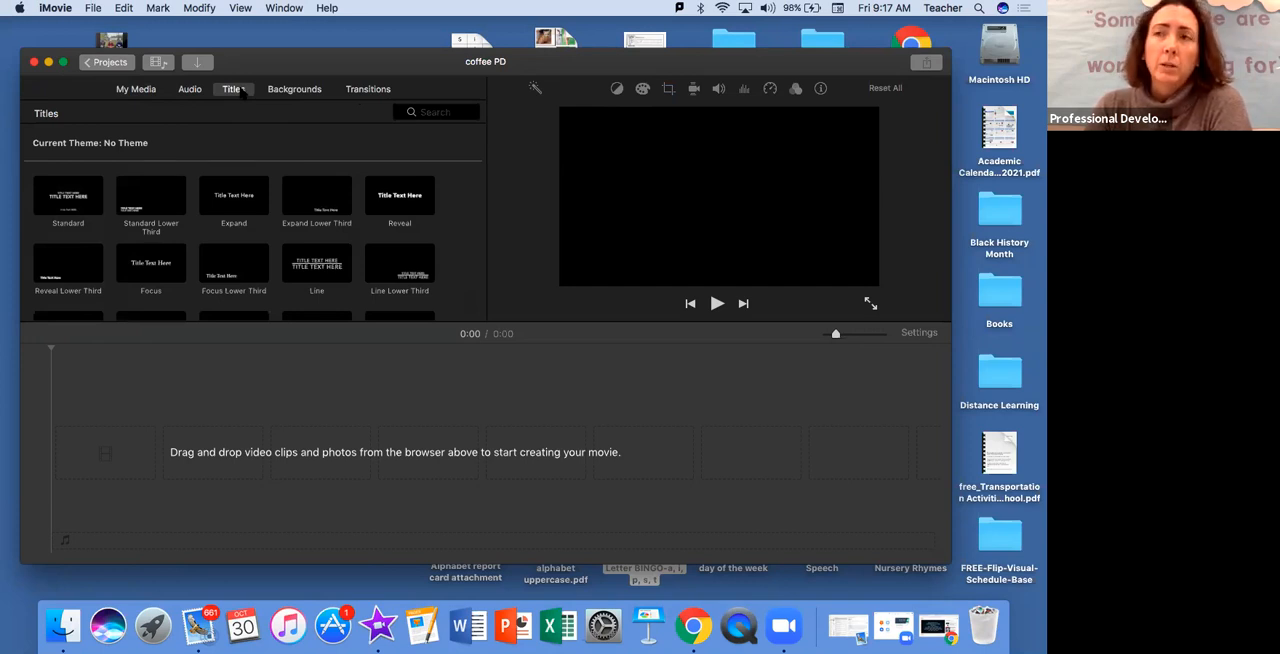
left_click(294, 91)
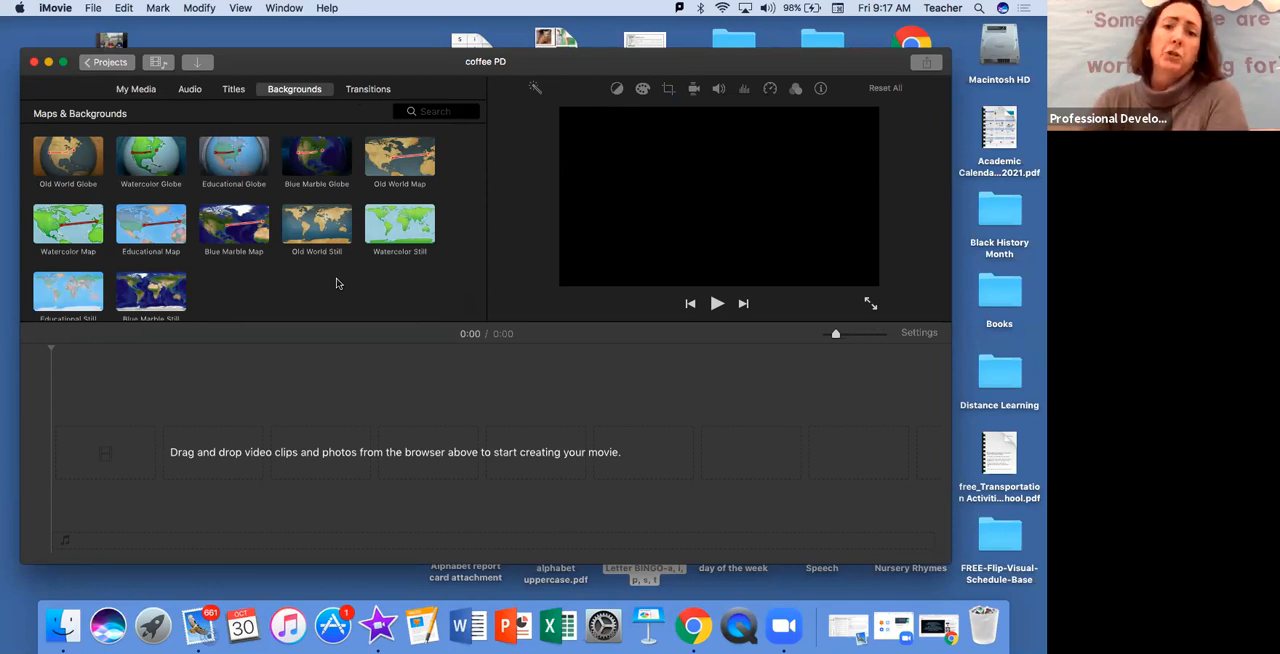
left_click(369, 90)
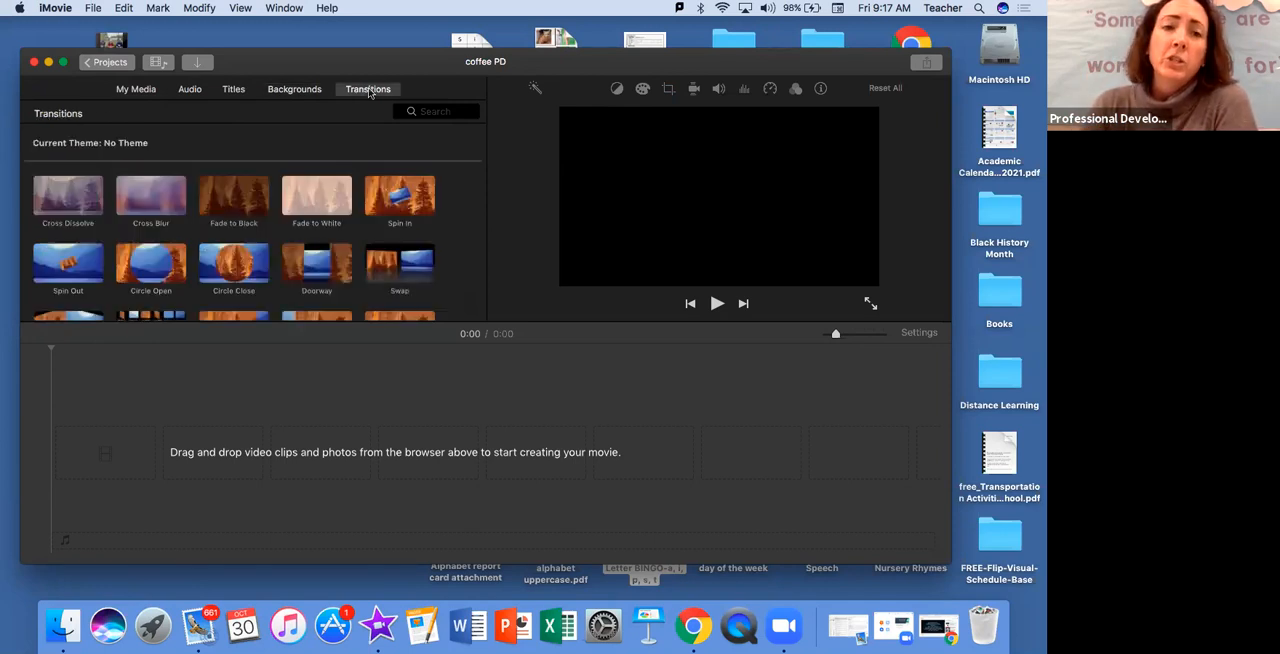
scroll(422, 187, "down", 3)
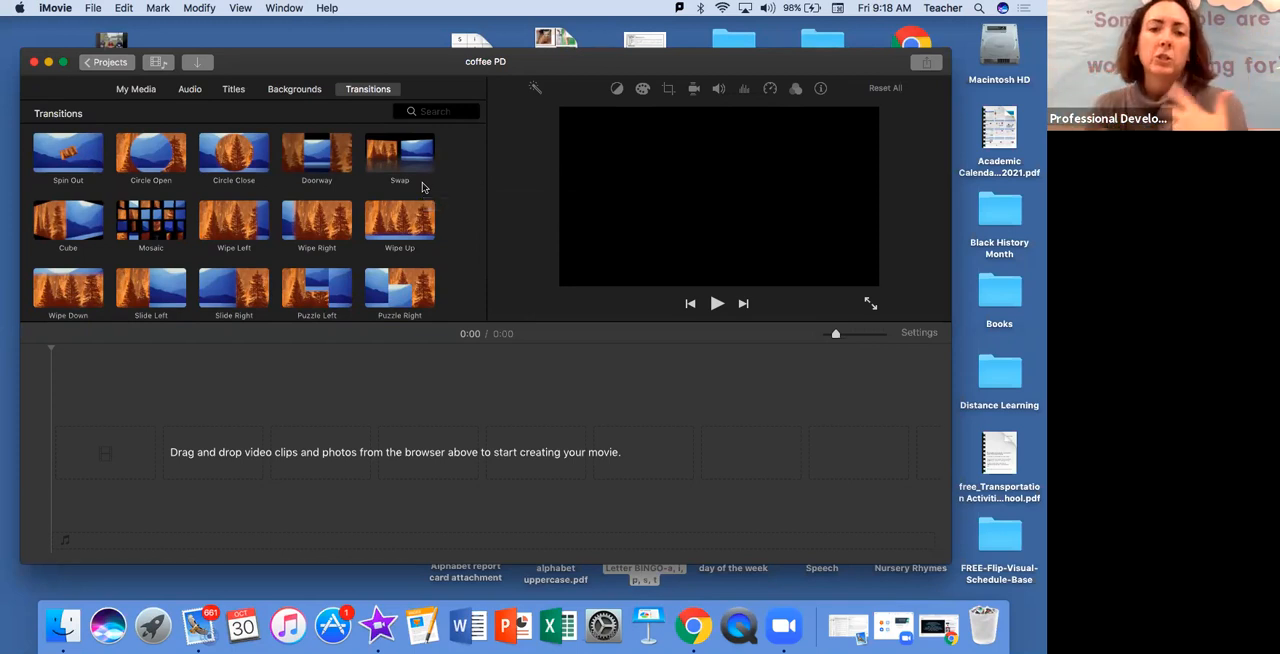
left_click(141, 91)
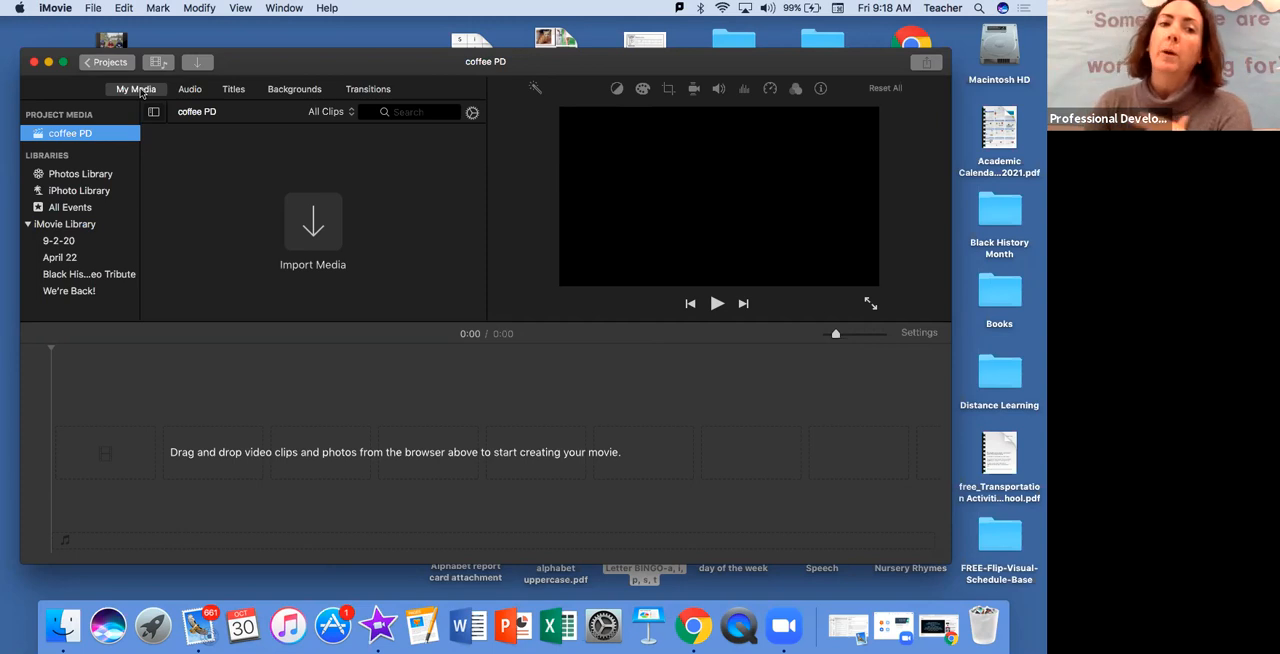
Import the video IMG_0058.MOV from the Desktop into the coffee PD project media
left_click(197, 63)
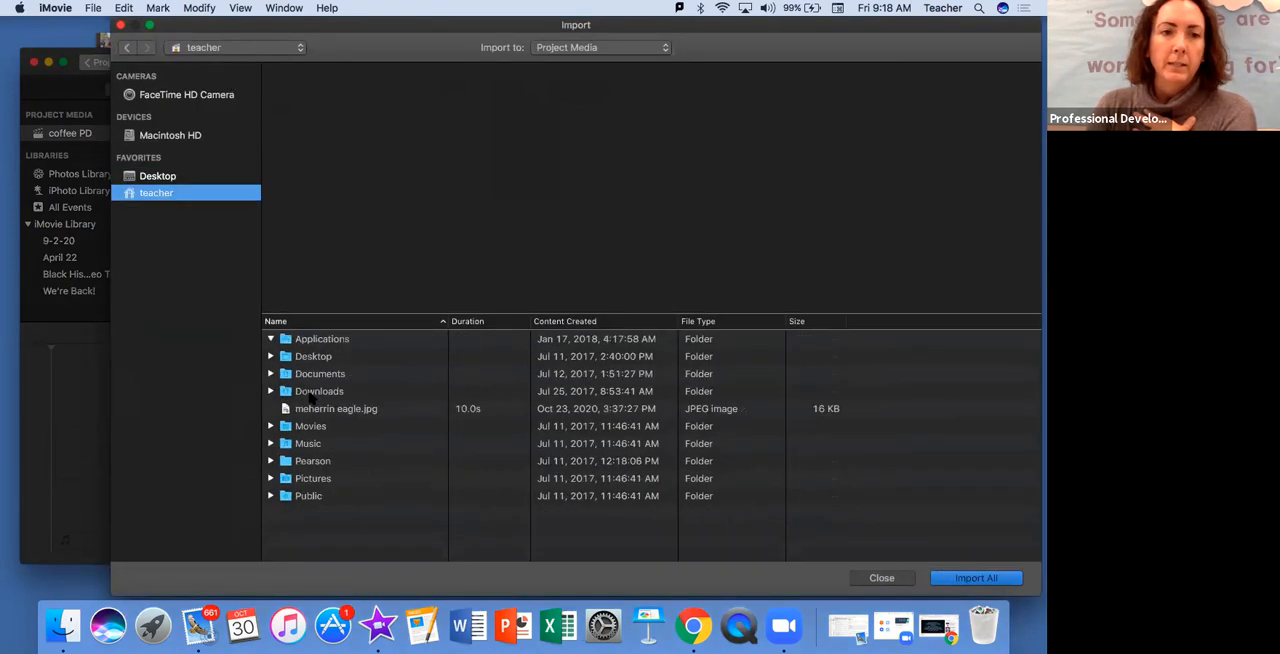
left_click(157, 176)
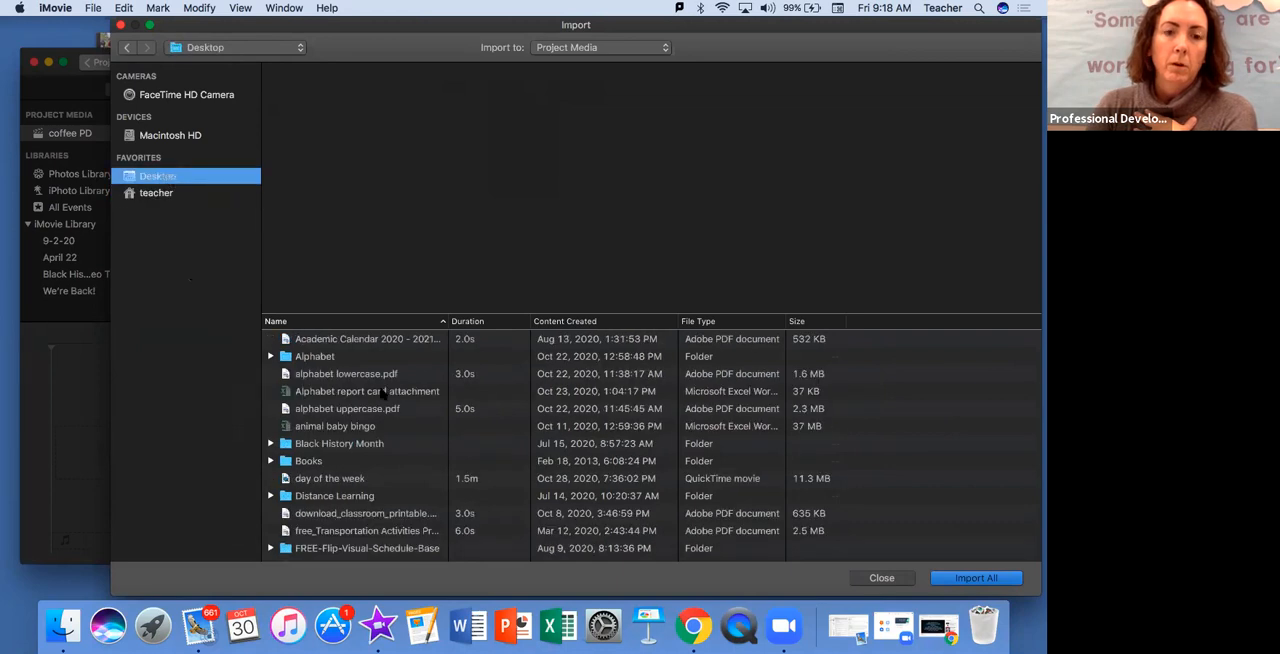
scroll(380, 398, "down", 2)
scroll(380, 398, "up", 2)
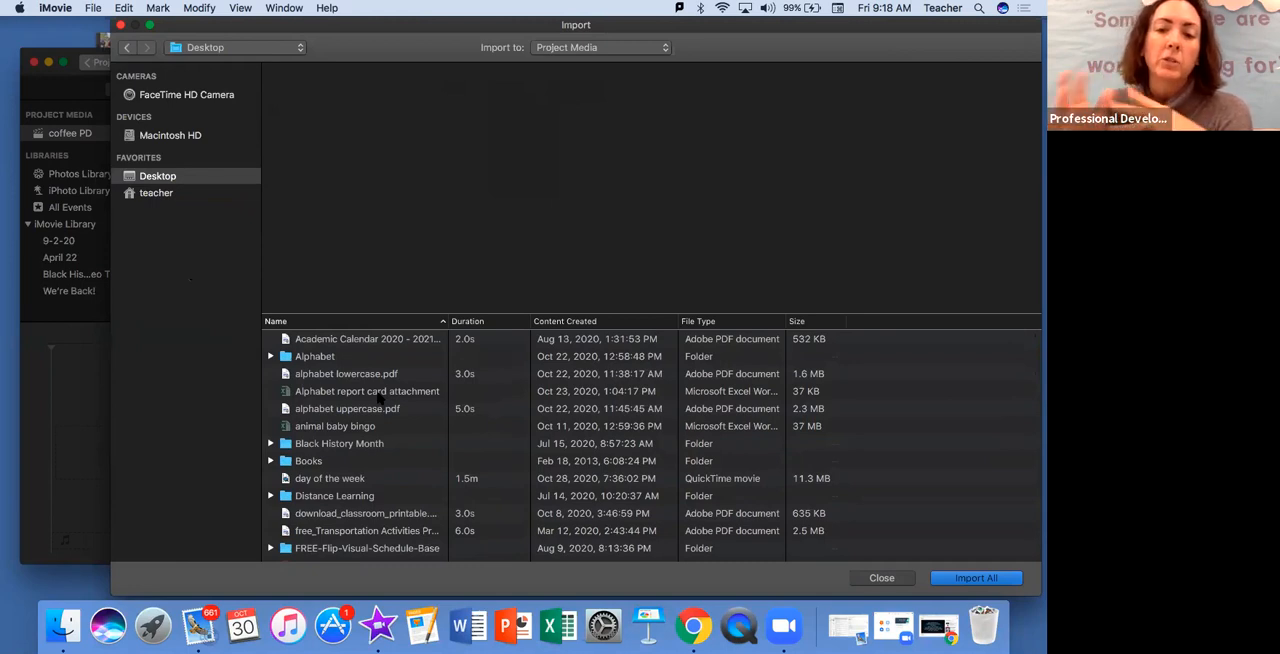
scroll(380, 398, "down", 10)
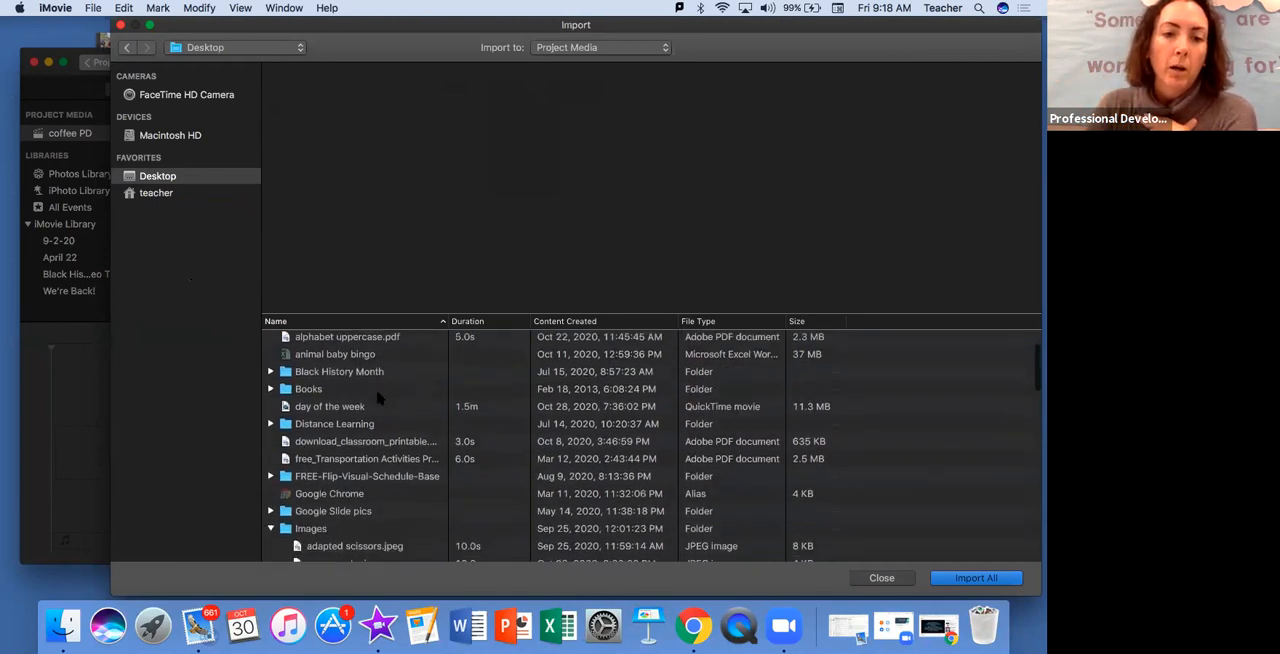
scroll(380, 398, "down", 2)
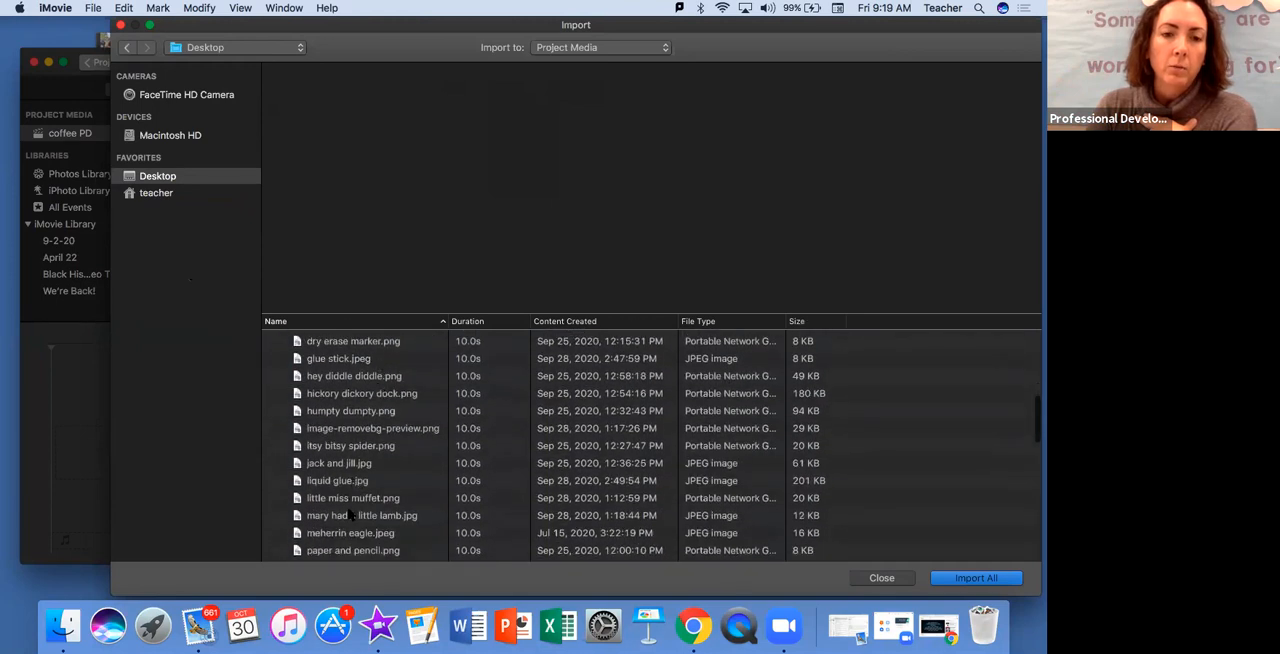
scroll(350, 515, "up", 6)
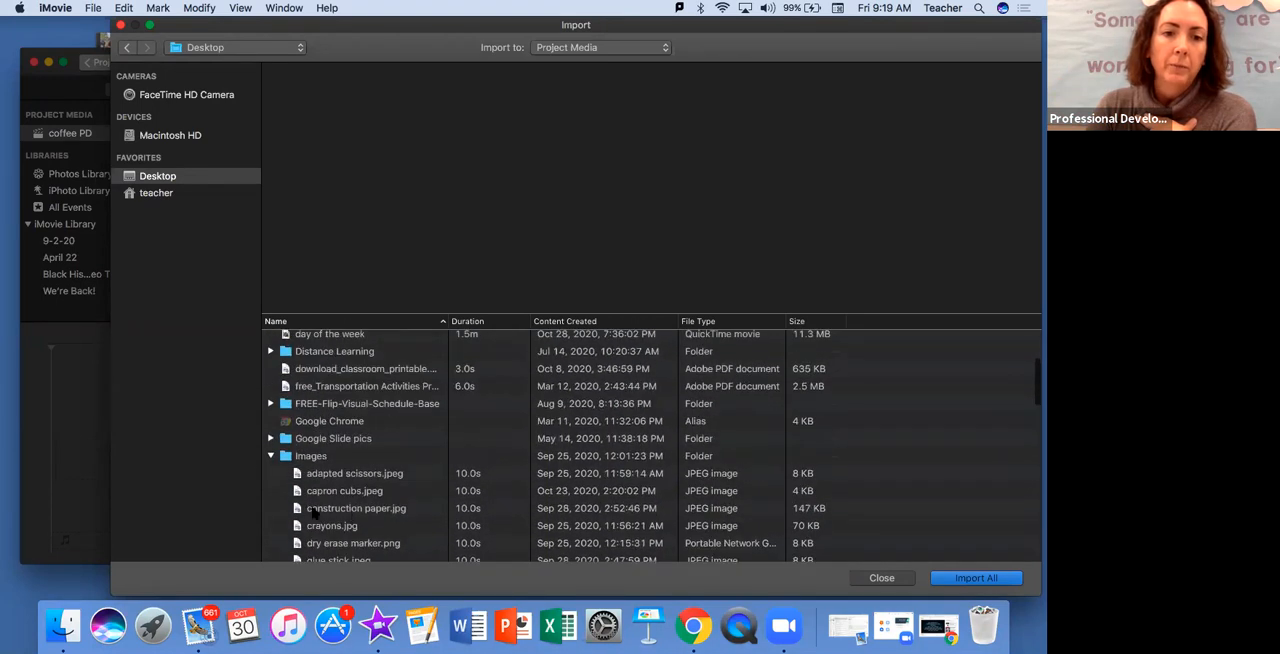
left_click(271, 456)
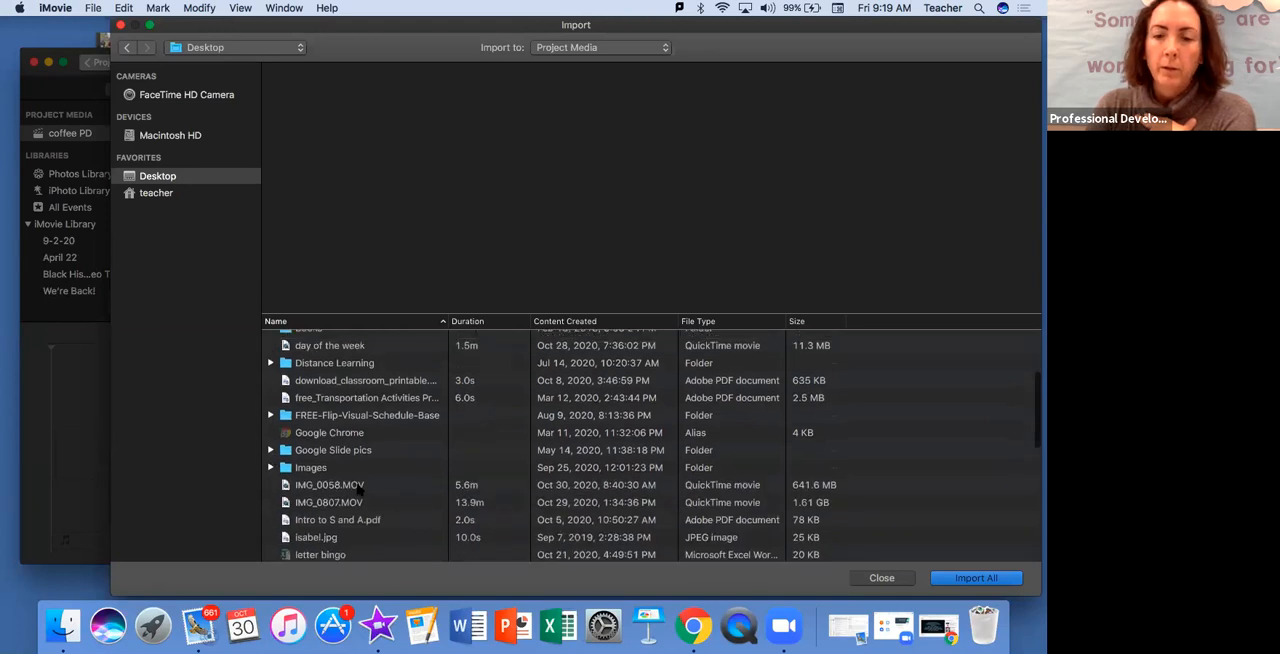
left_click(358, 487)
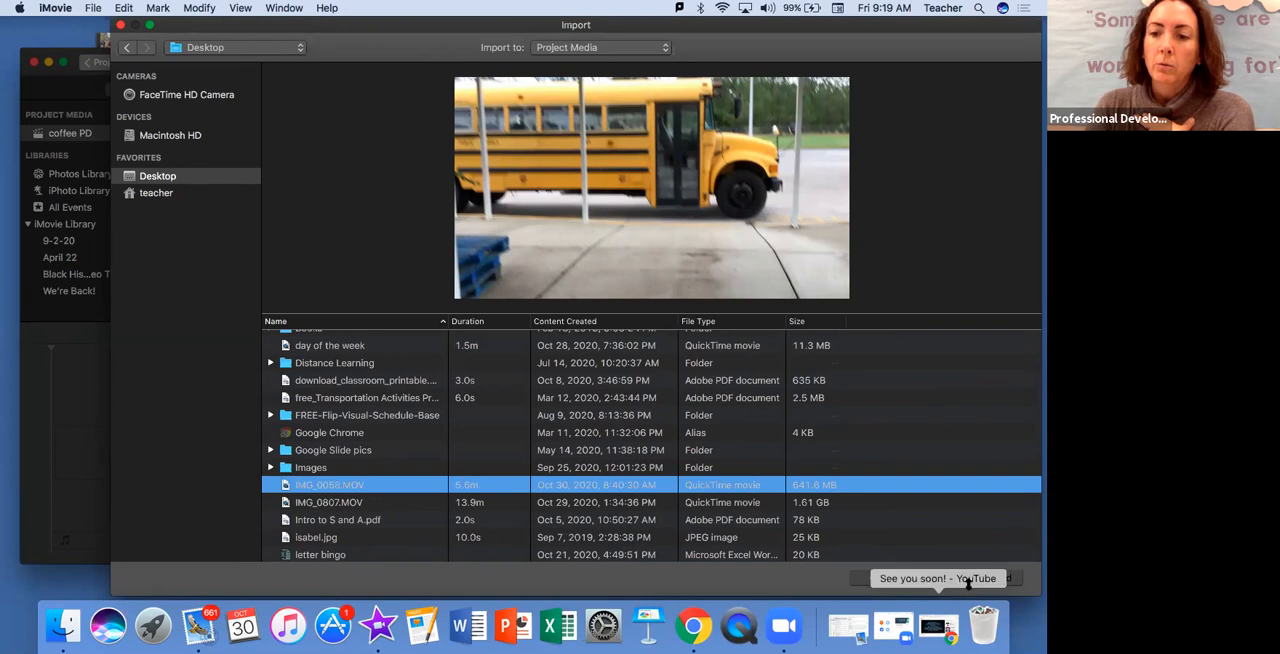
left_click(968, 580)
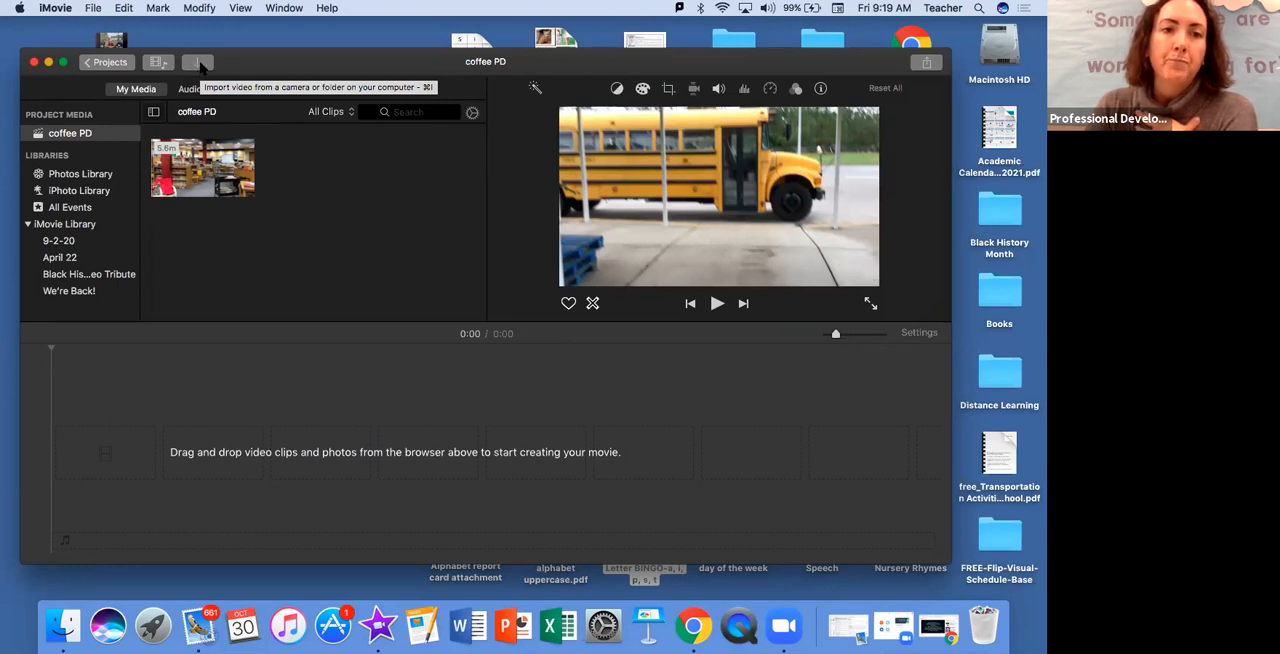
Start another media import from the Desktop and expand its Images folder
left_click(202, 67)
left_click(198, 63)
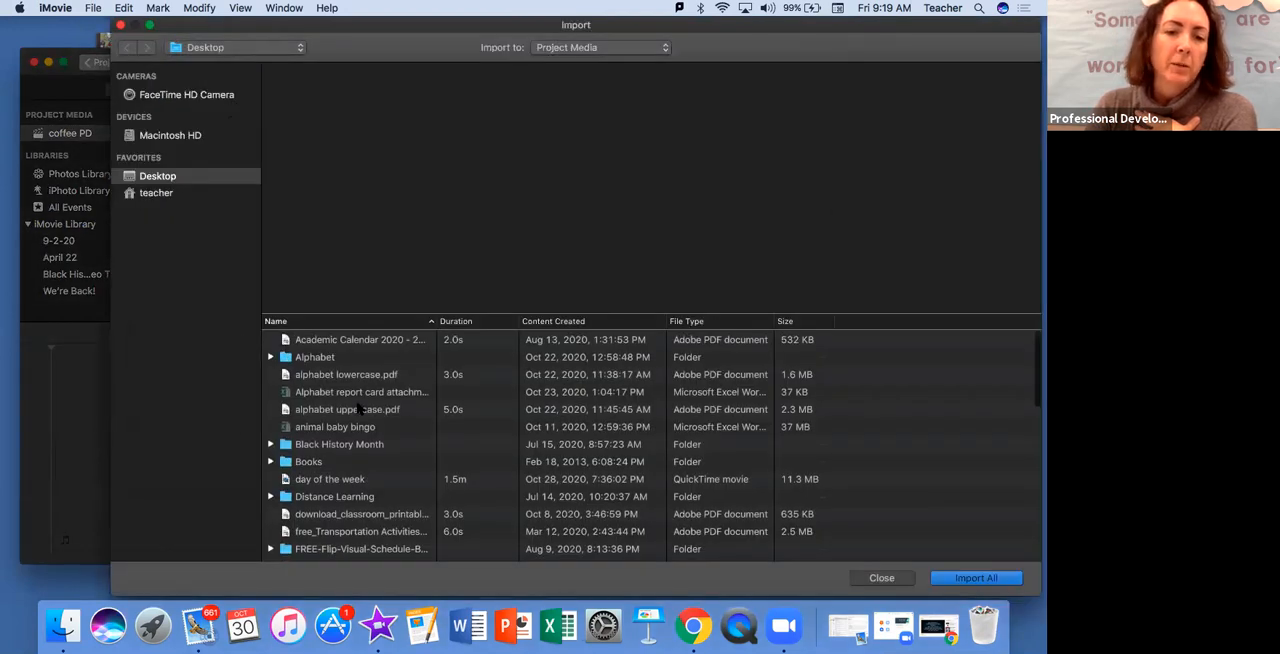
scroll(357, 408, "down", 3)
scroll(357, 408, "down", 3)
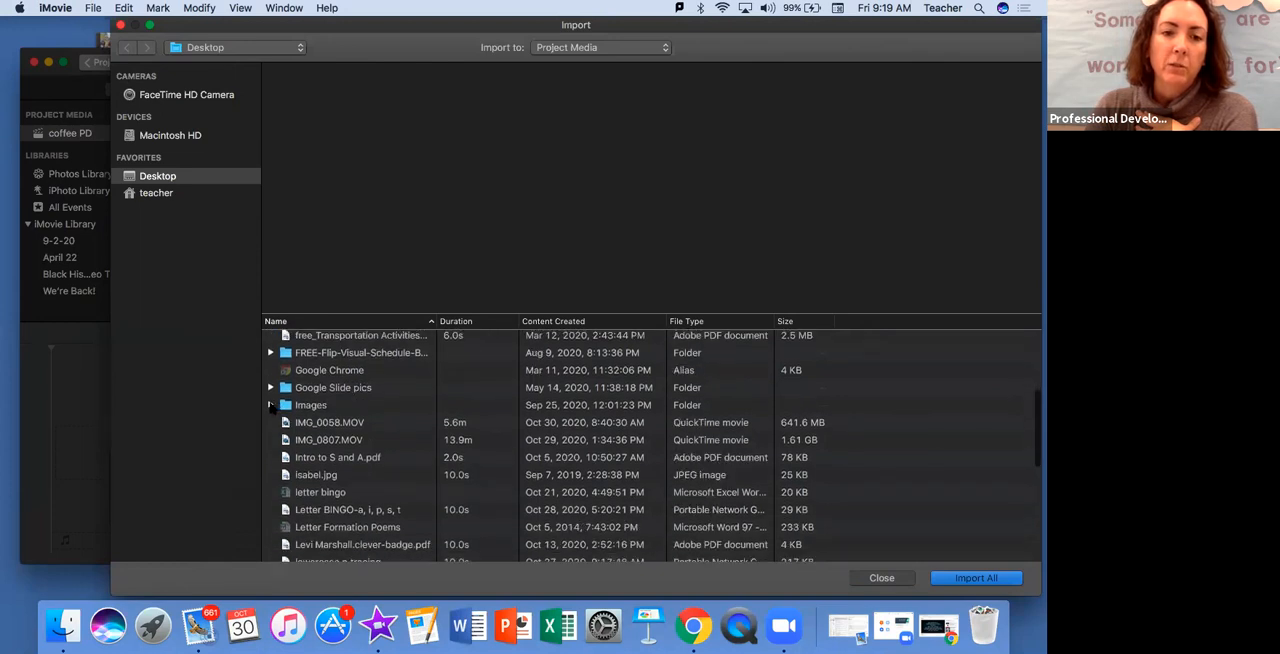
left_click(270, 405)
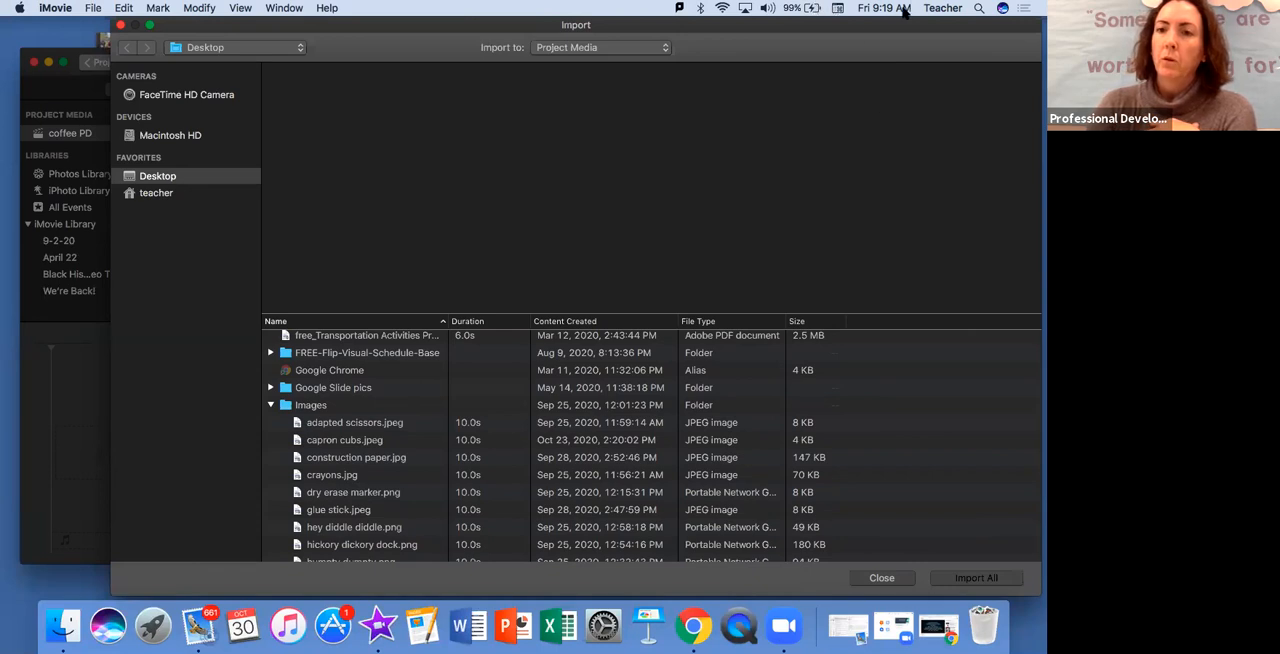
Select construction paper.jpg, dry erase marker.png, crayons.jpg, glue stick.jpeg and hey diddle diddle.png one by one
left_click(337, 461)
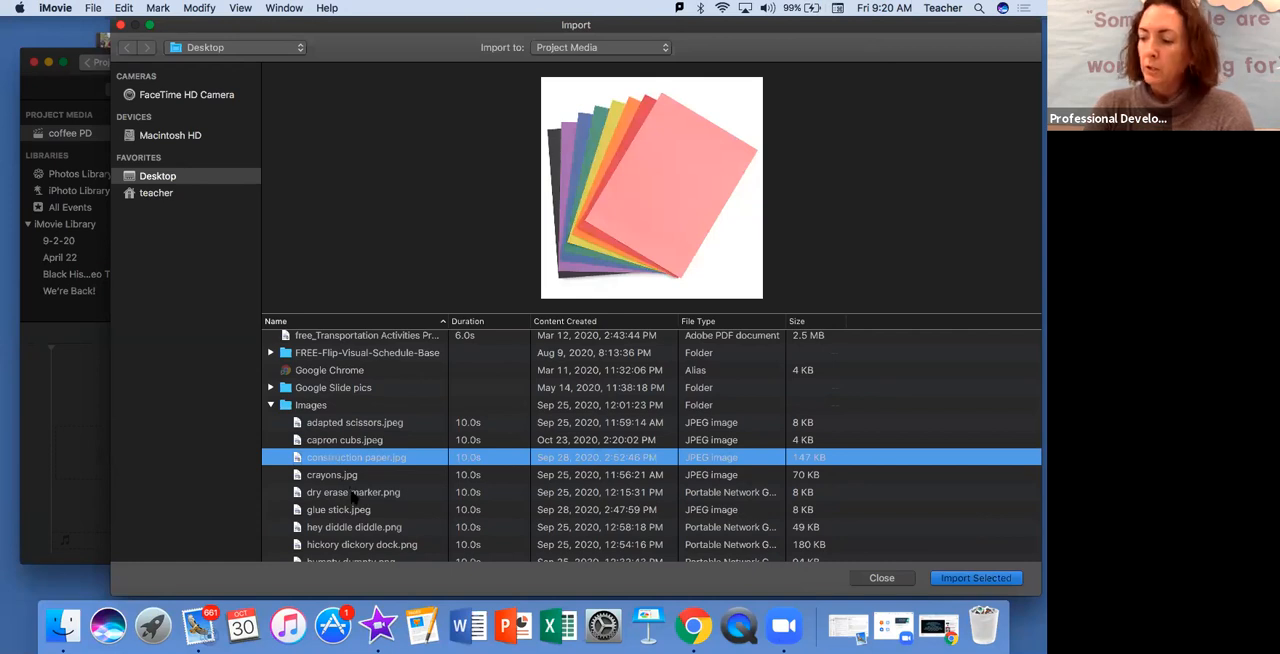
left_click(352, 493, "super")
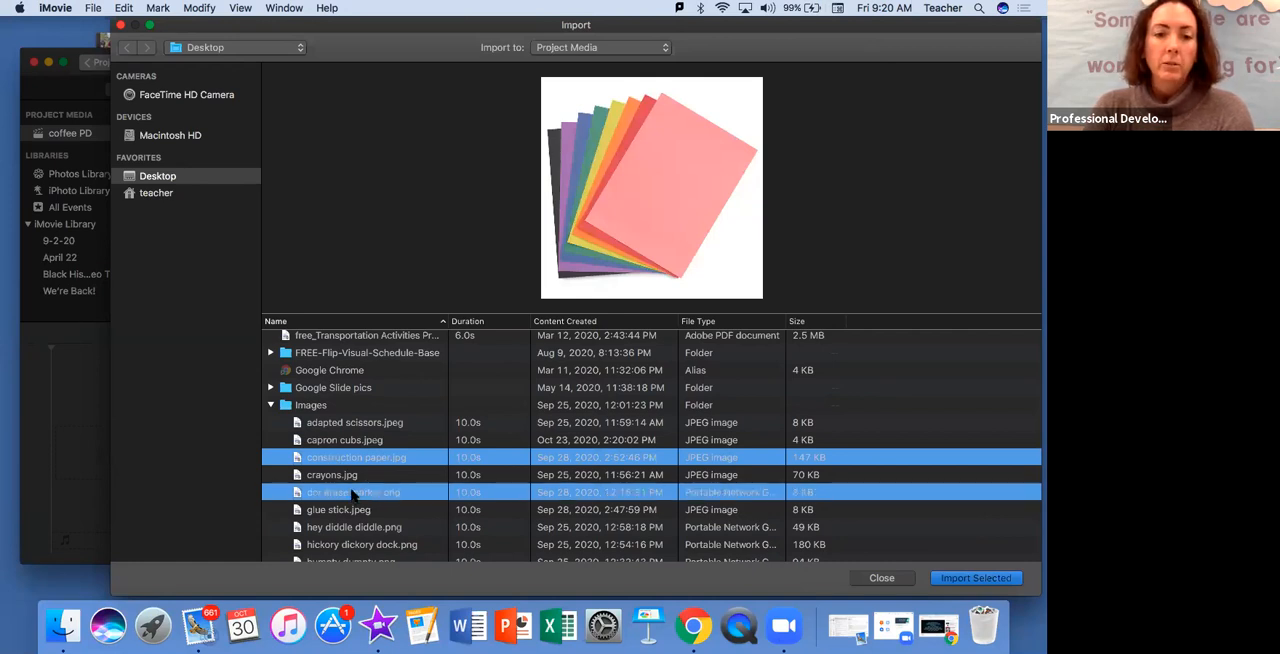
left_click(349, 476, "super")
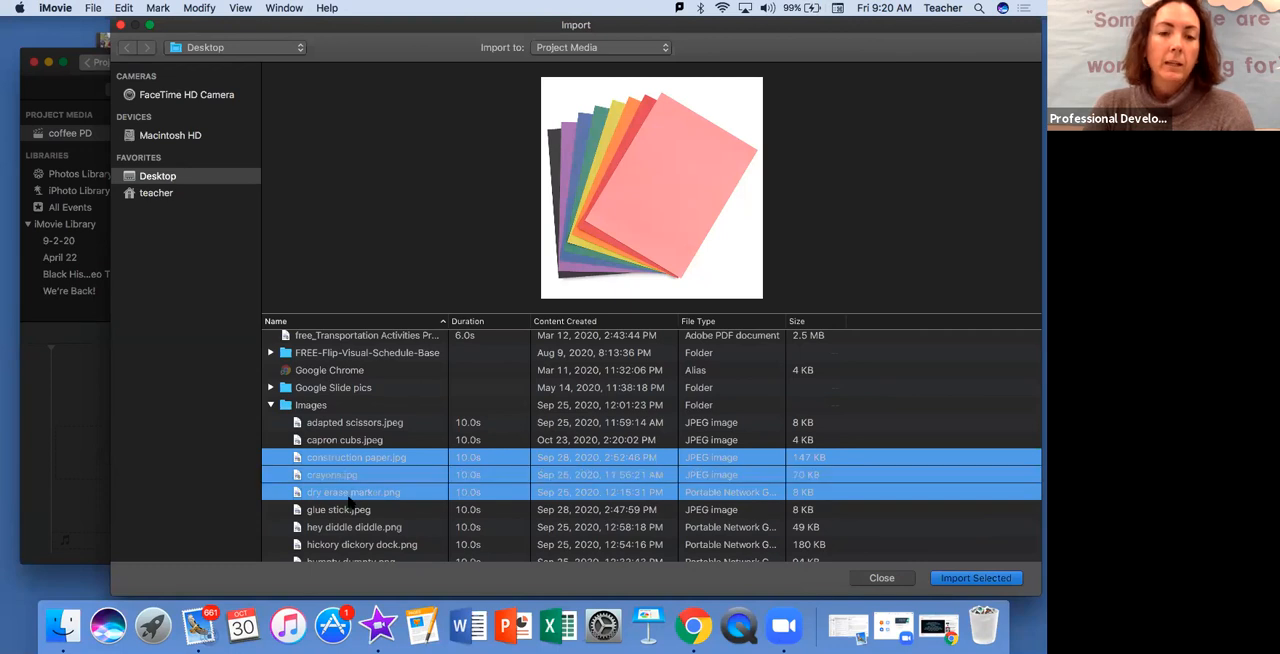
left_click(352, 510, "super")
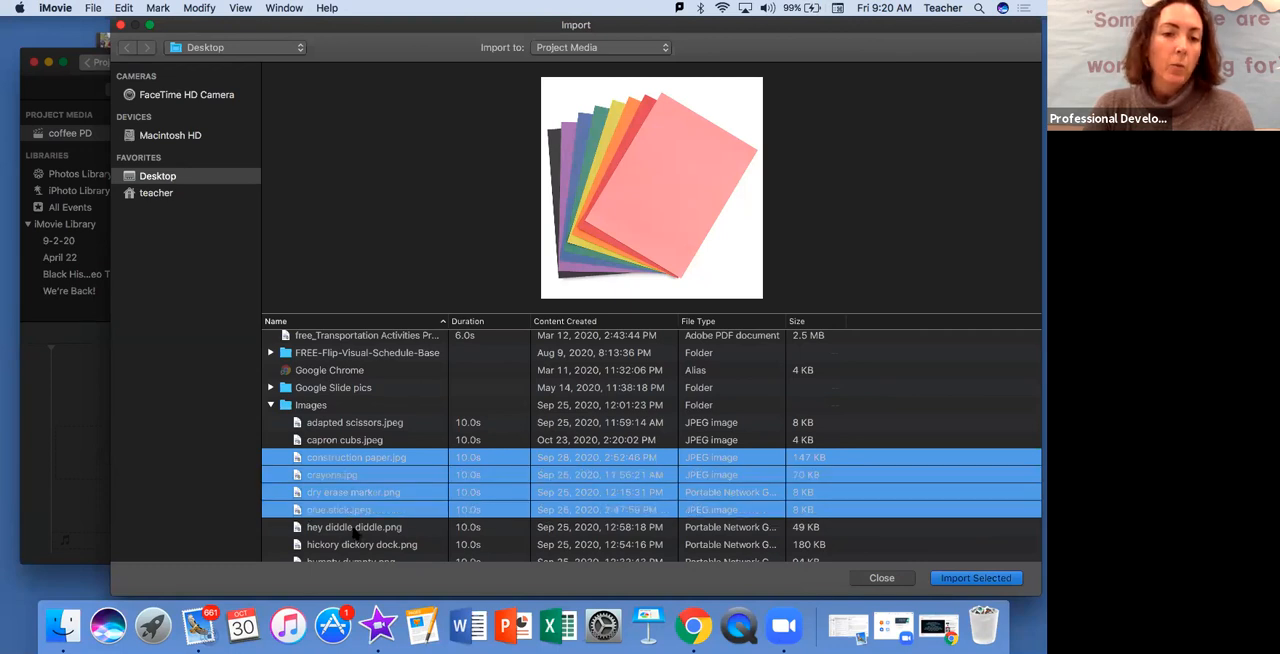
left_click(355, 528, "super")
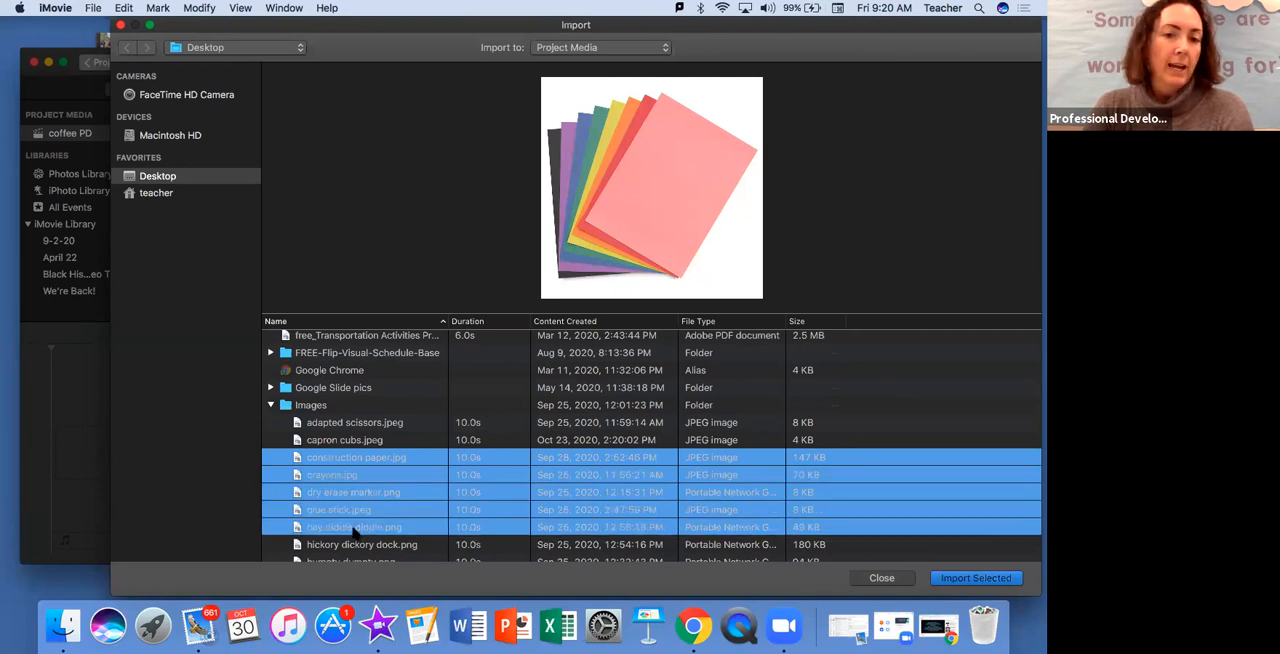
Select the consecutive images from construction paper.jpg through hickory dickory dock.png and import them into the project media
left_click(324, 459)
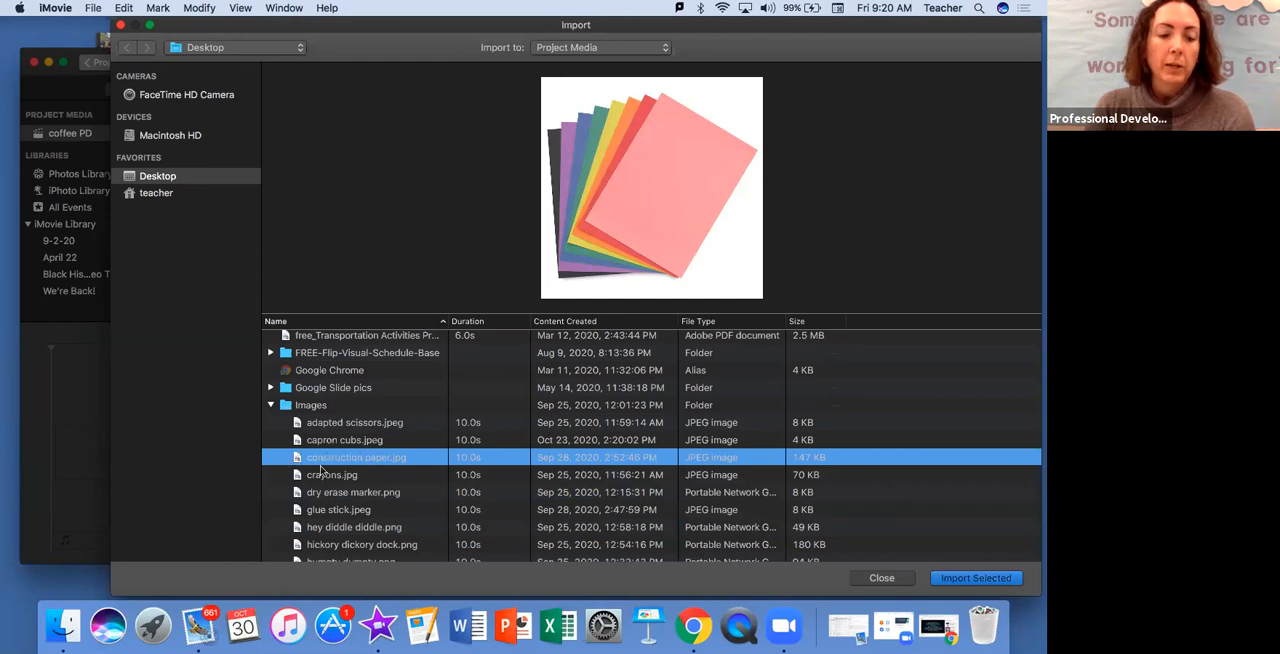
left_click(337, 545, "shift")
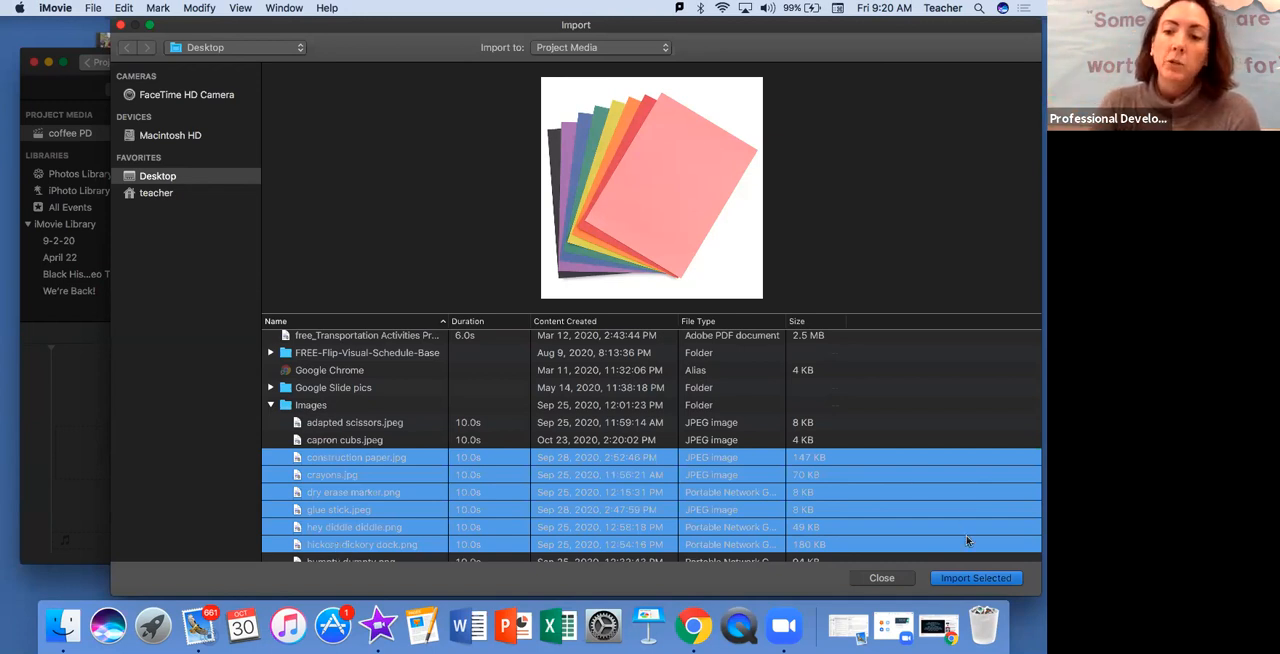
left_click(972, 580)
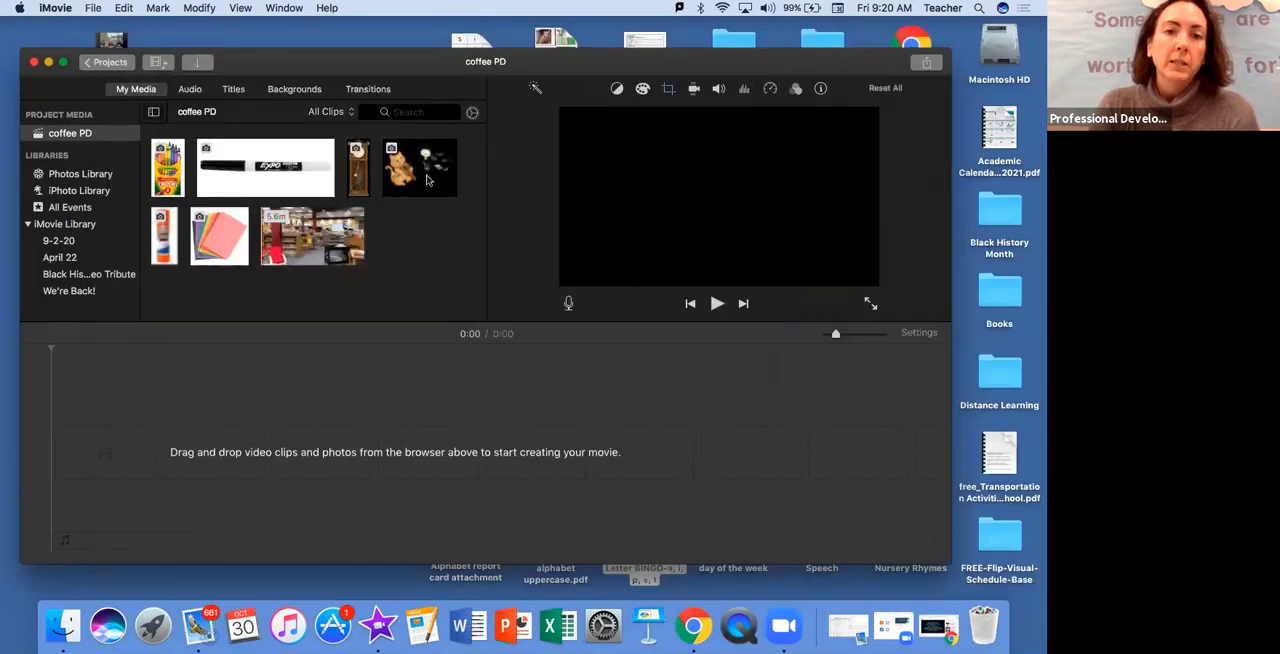
Delete the dry erase marker image from the coffee PD project media
left_click(165, 238)
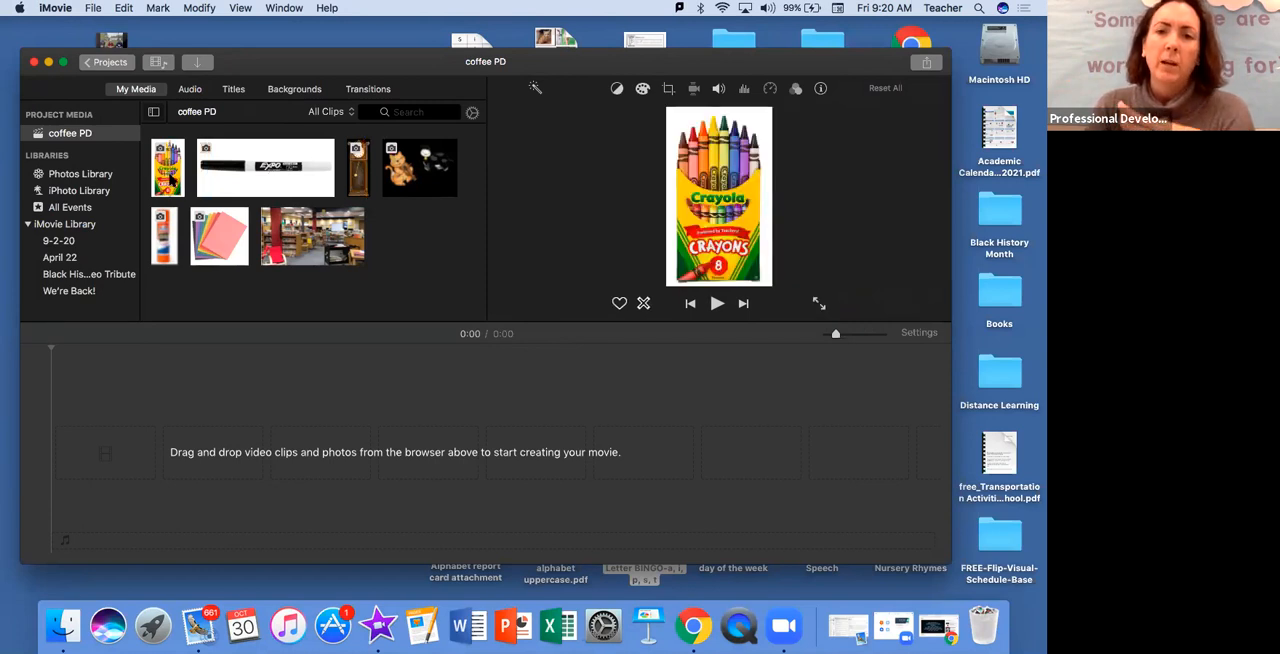
left_click(292, 180)
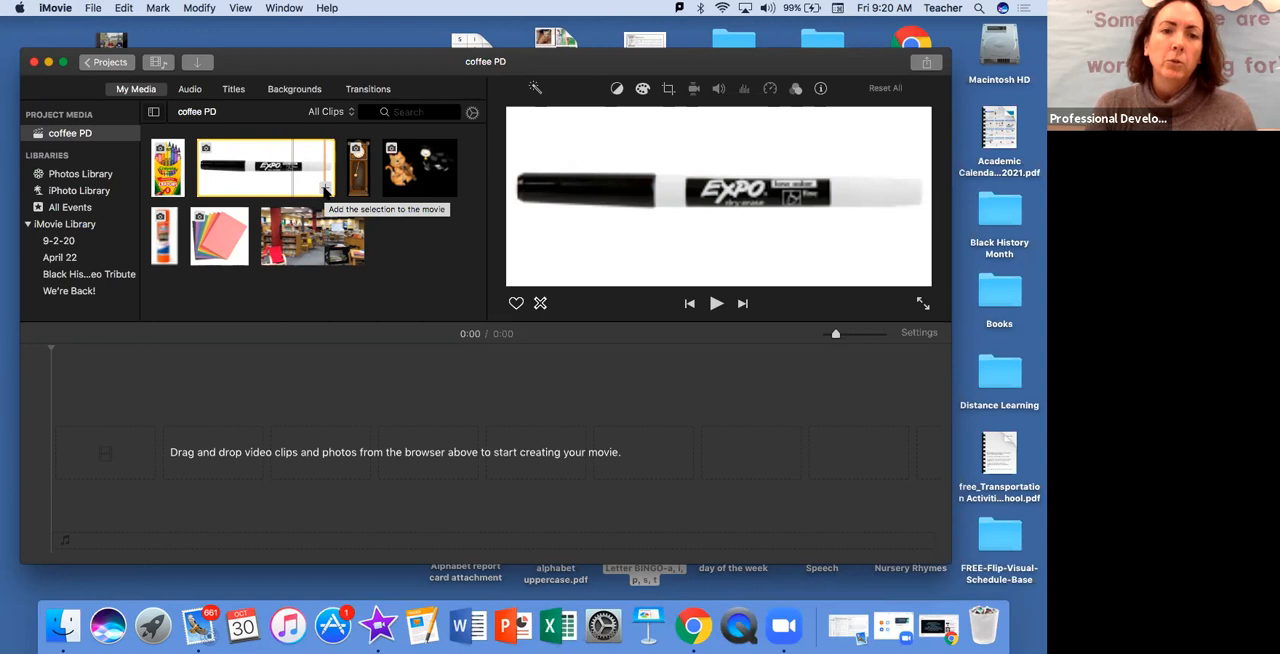
right_click(272, 183)
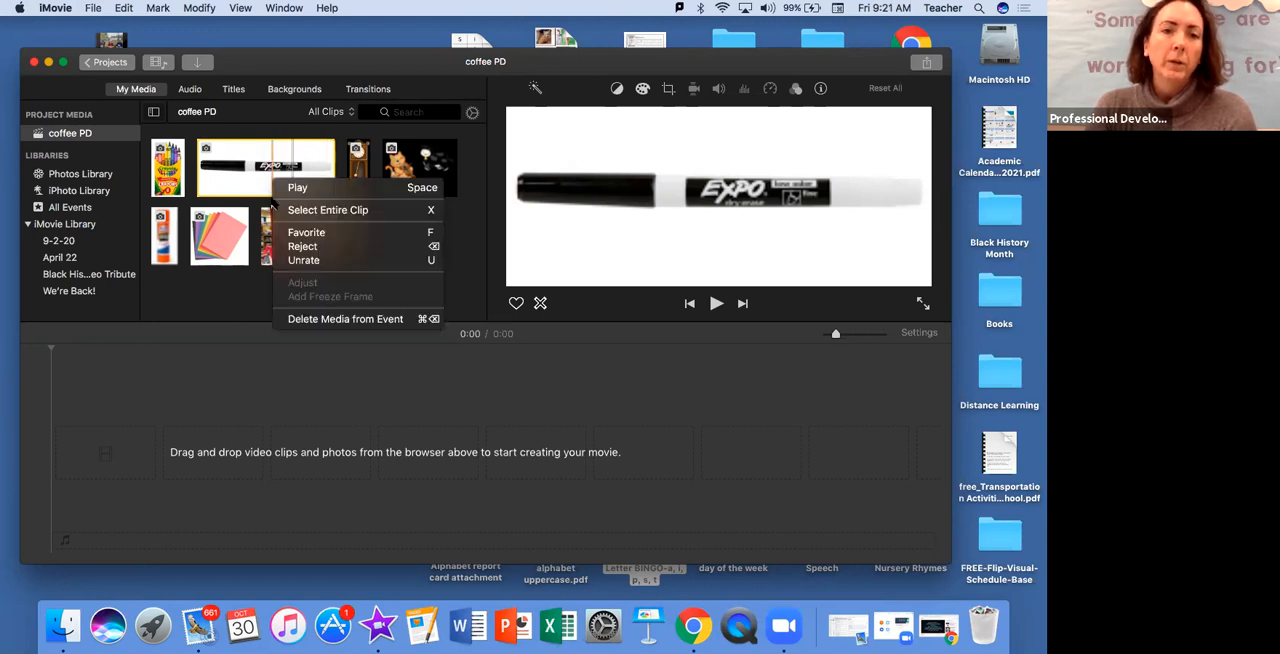
left_click(213, 374)
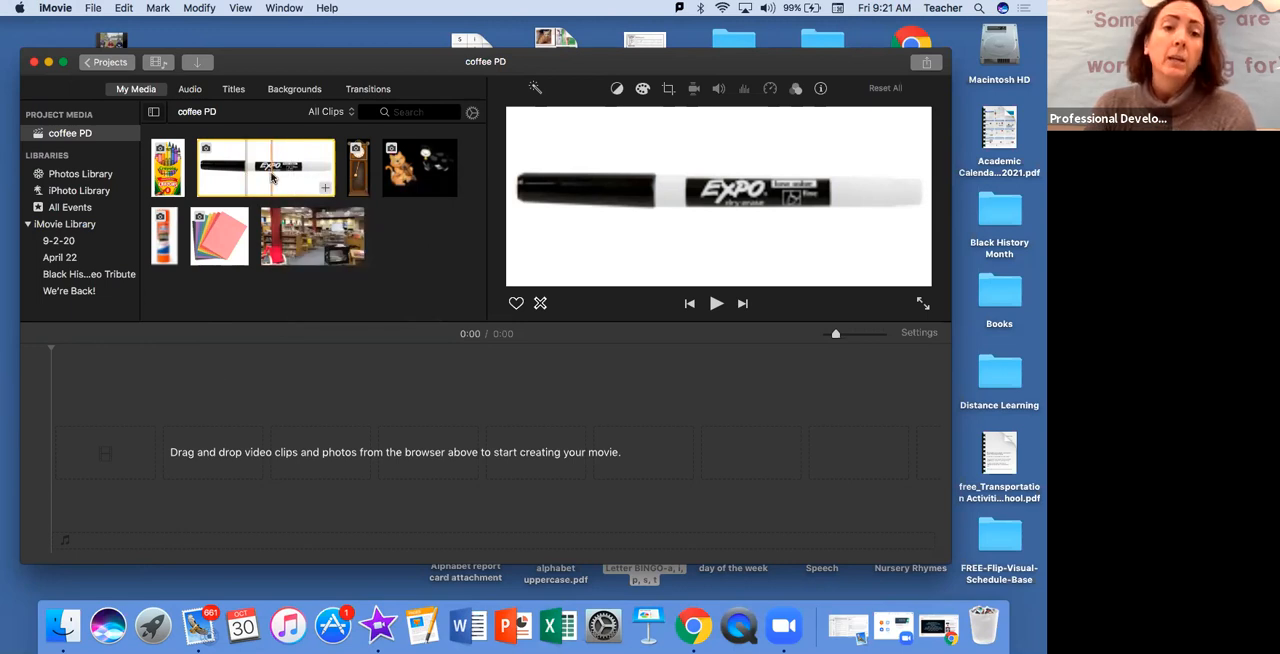
right_click(274, 172)
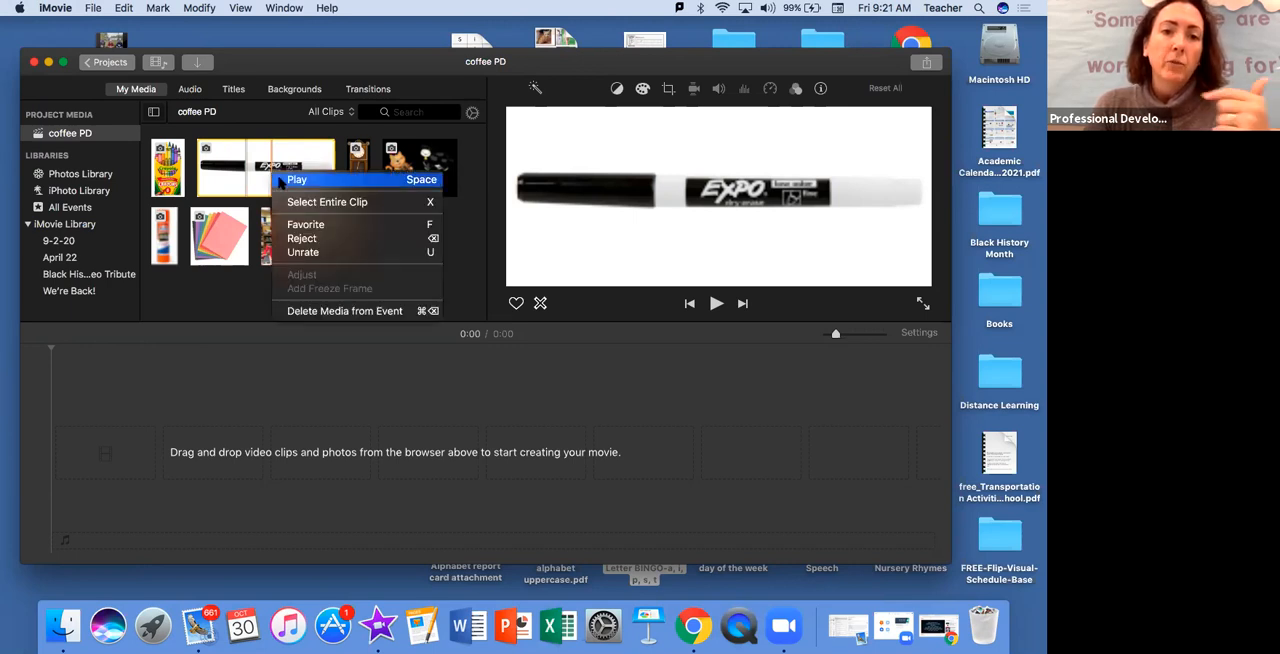
left_click(294, 311)
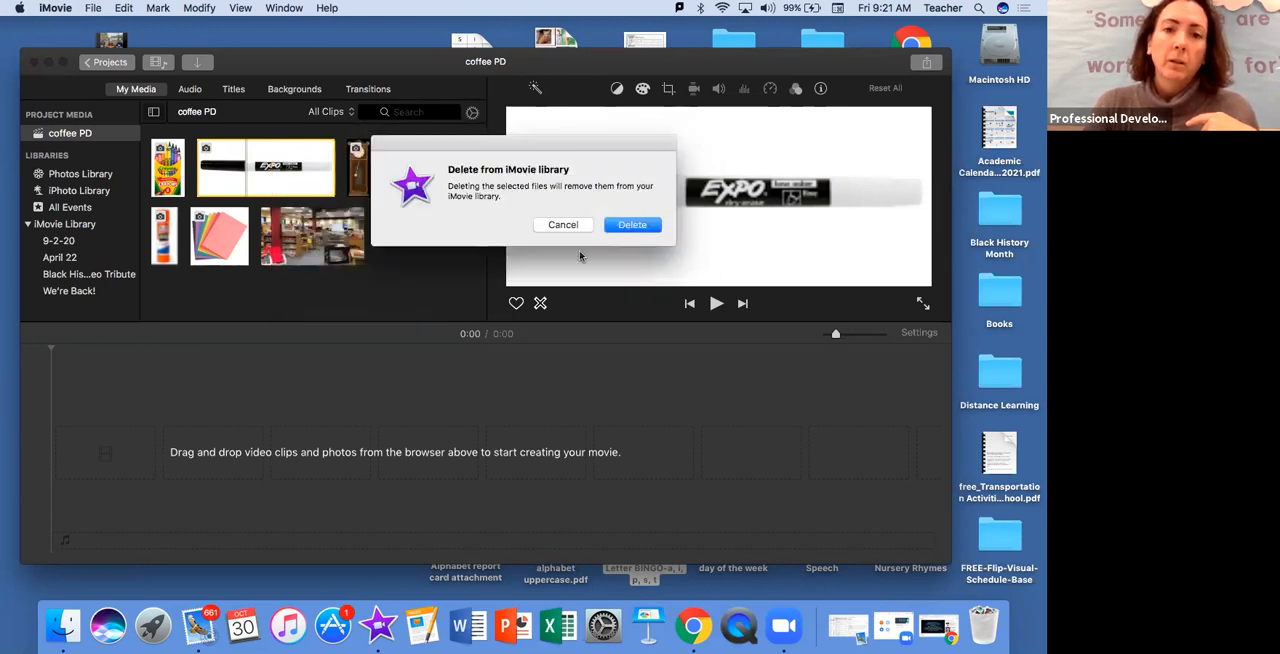
left_click(632, 226)
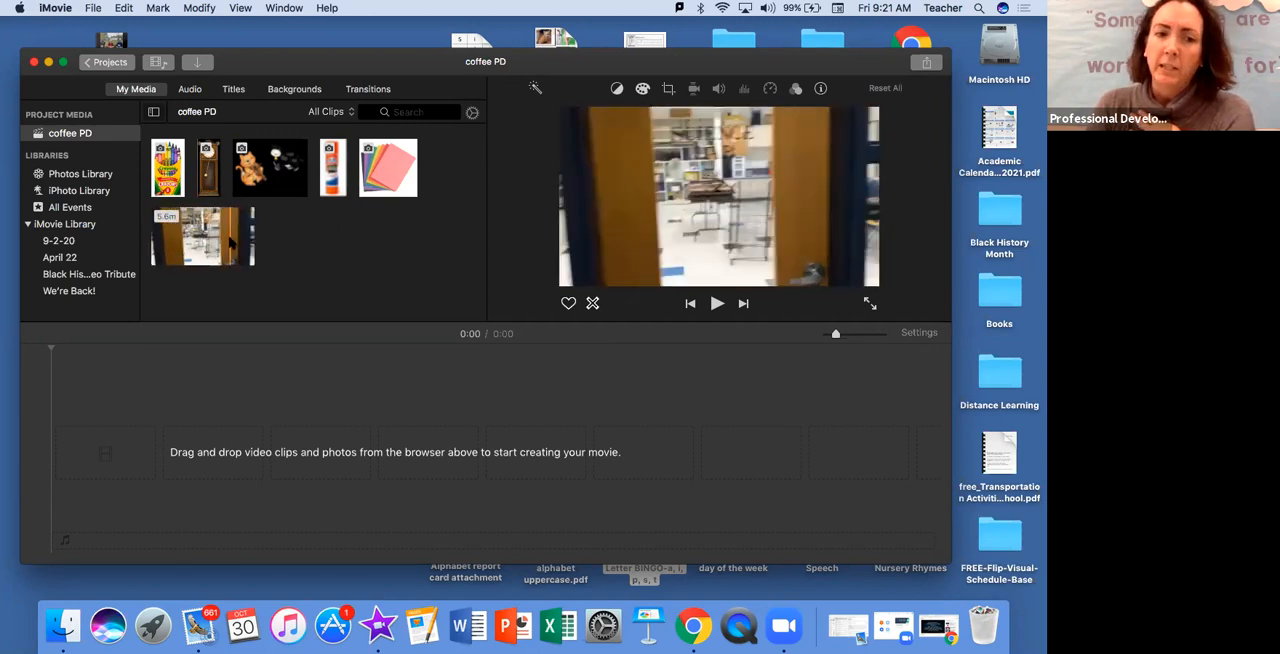
Place the entire 5.6-minute video clip from the project media at the start of the empty timeline
left_click(218, 238)
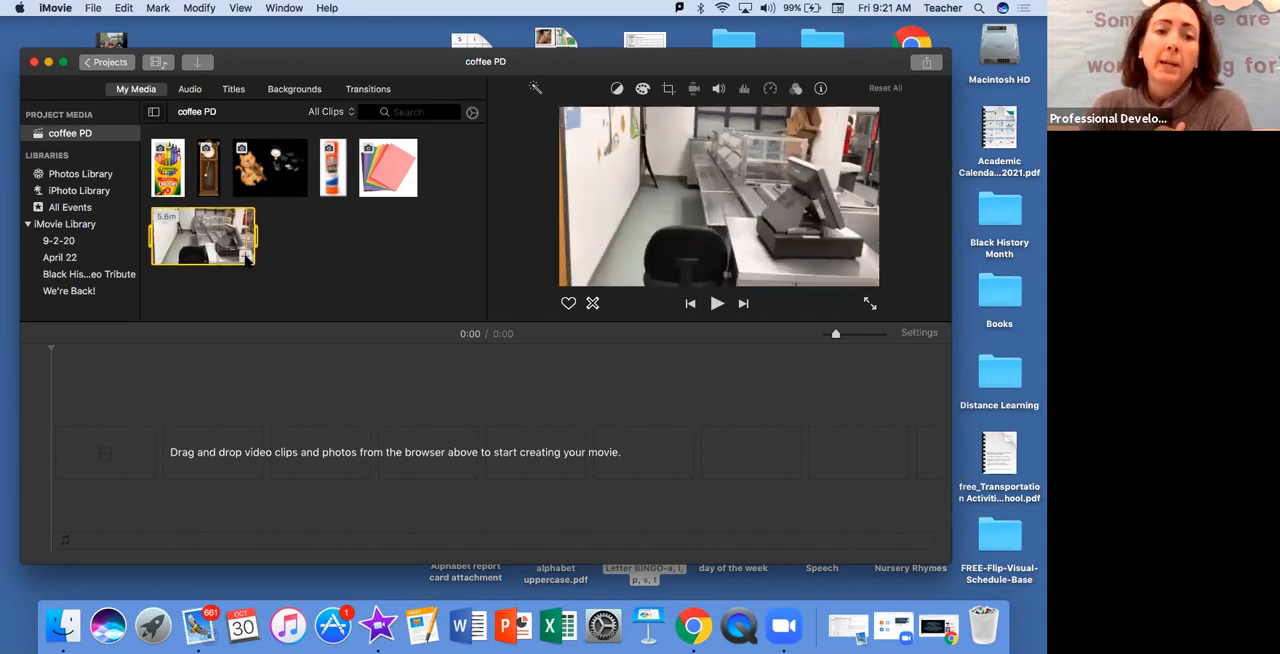
left_click_drag(218, 243, 182, 358)
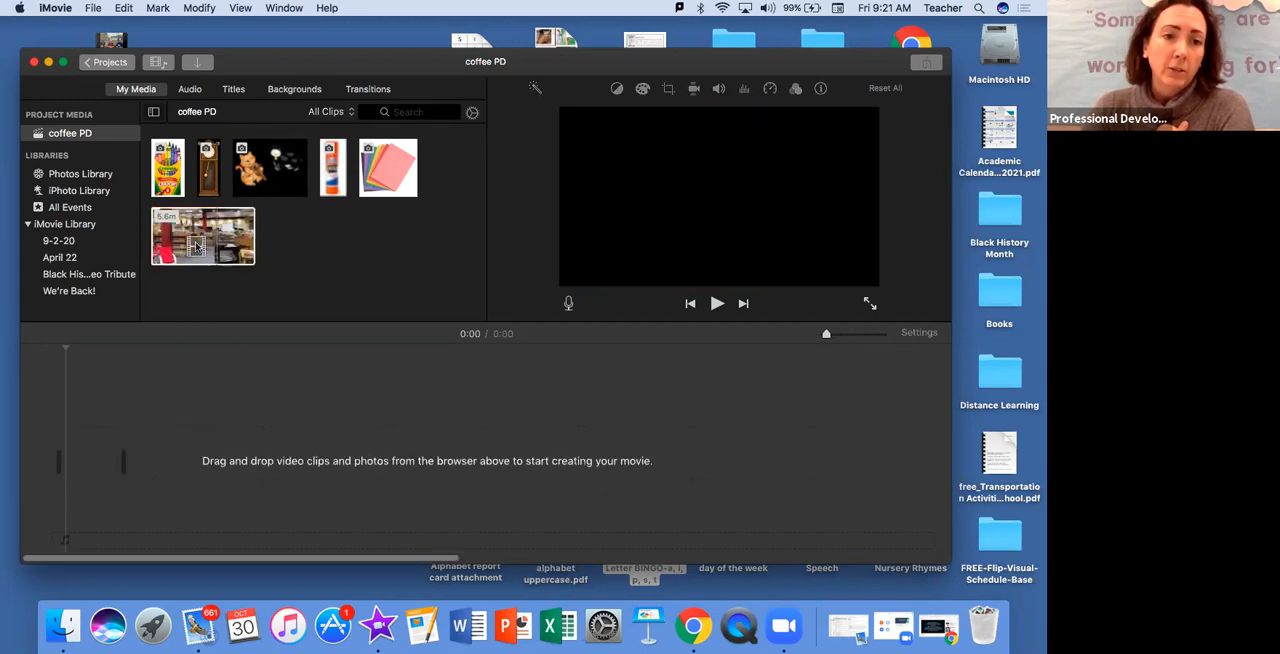
left_click_drag(197, 247, 80, 460)
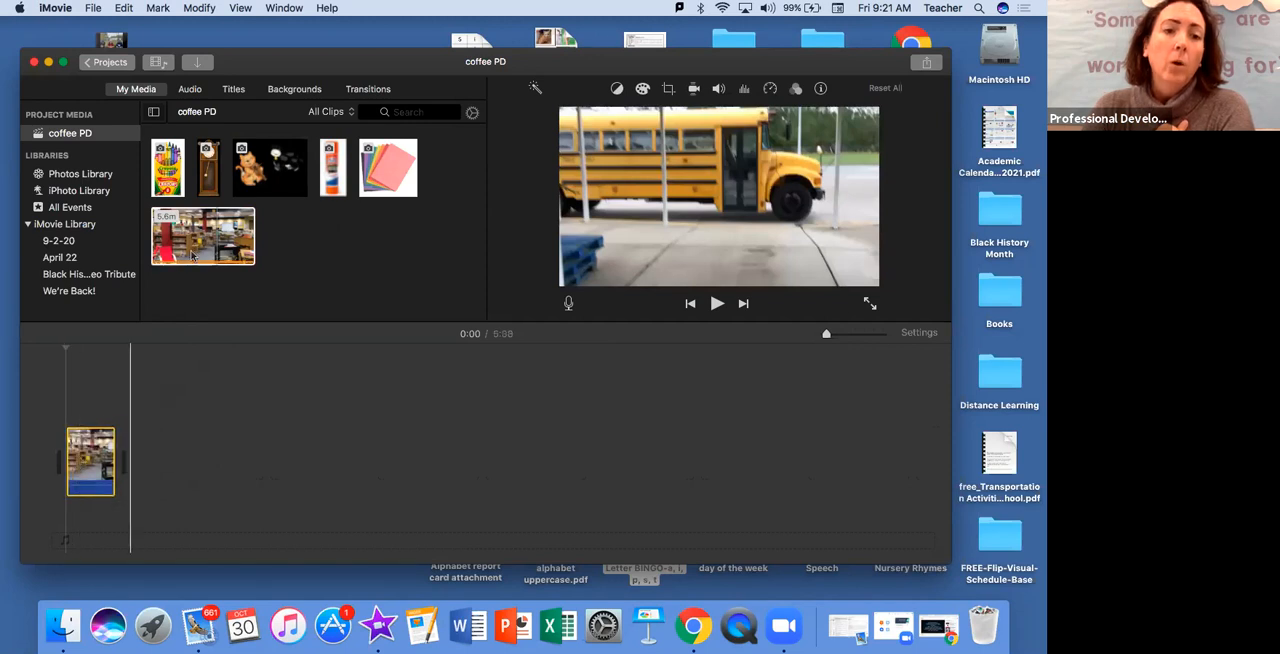
Add a second copy of the video clip to the timeline, and delete that copy again
left_click(228, 230)
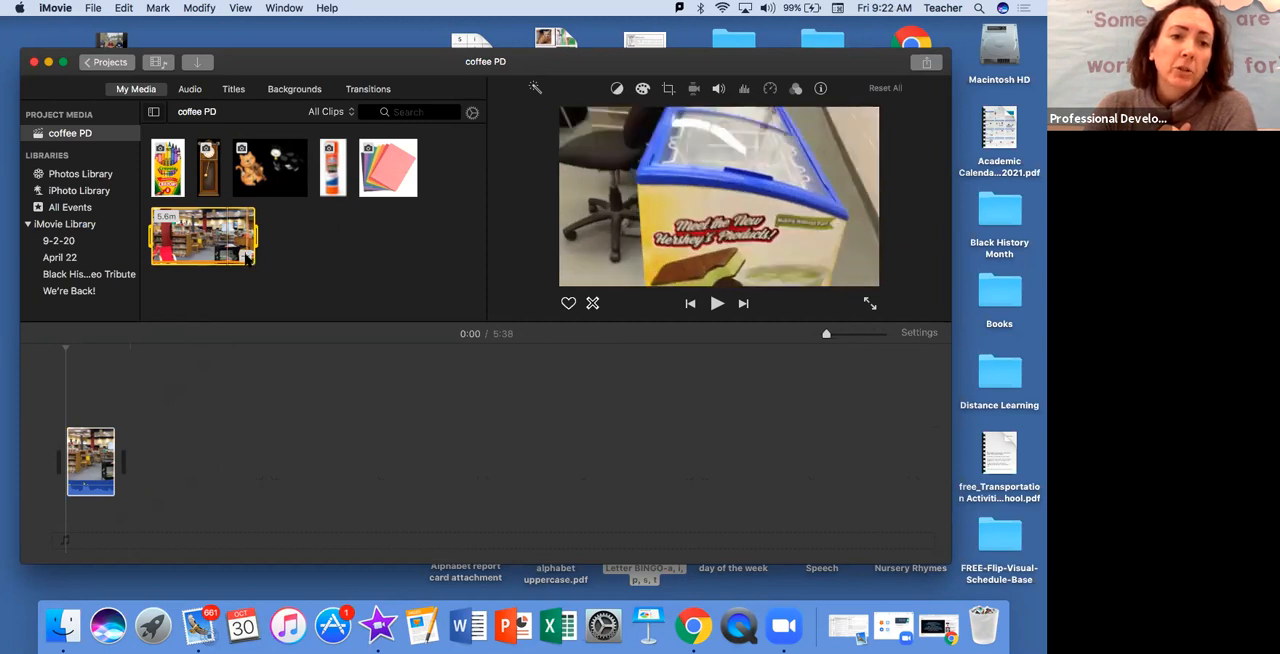
left_click(247, 258)
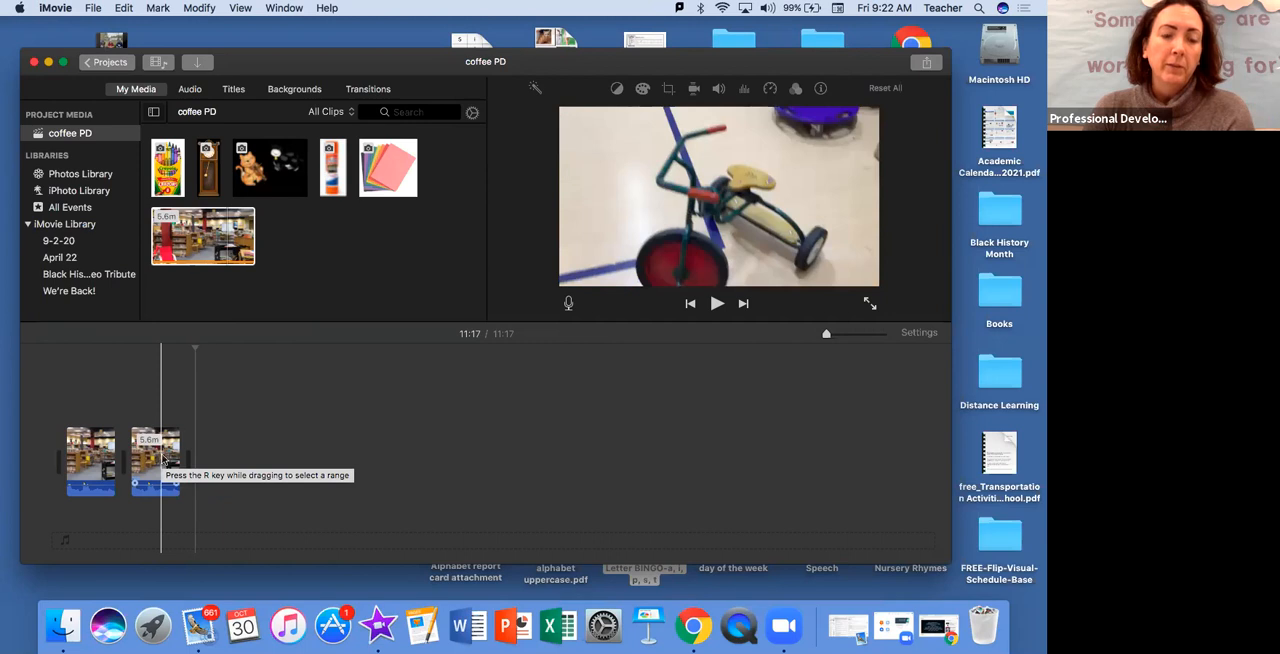
left_click(163, 458)
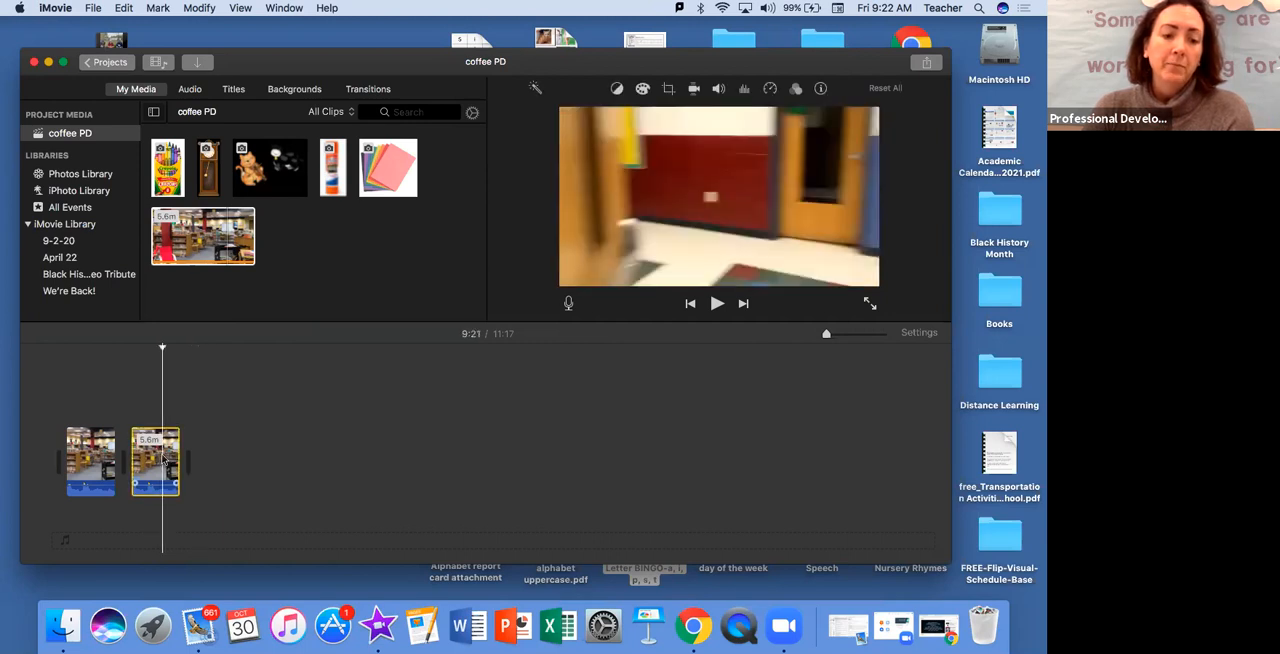
right_click(163, 458)
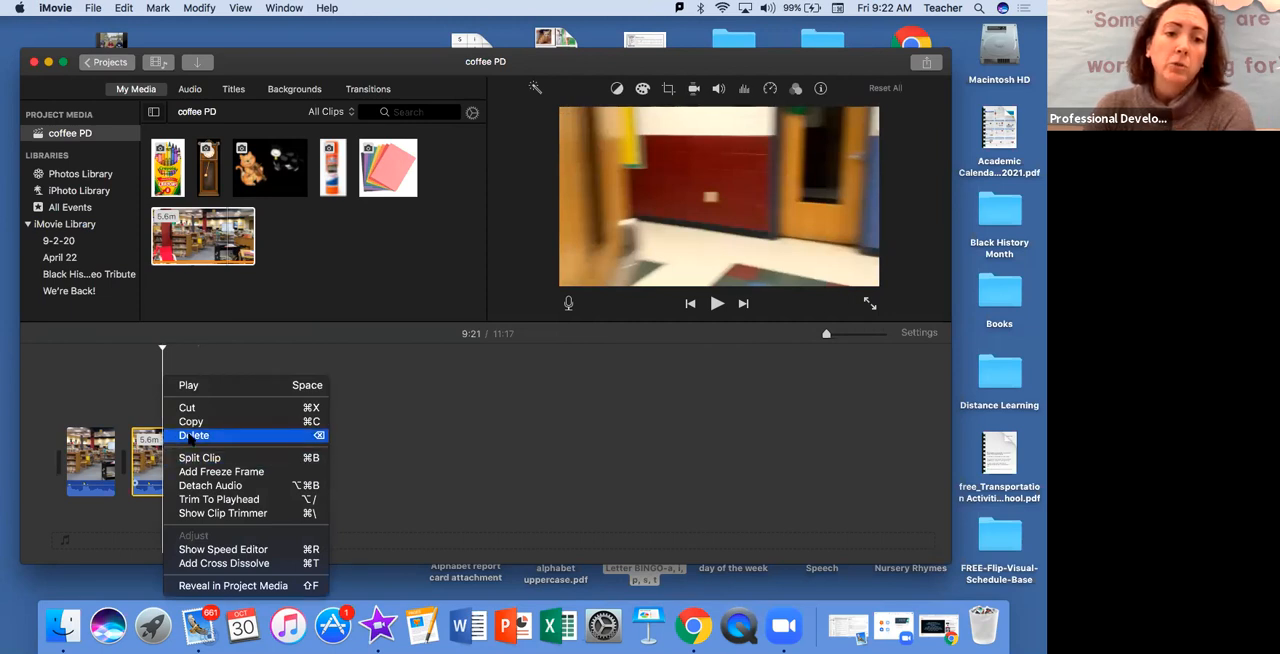
left_click(190, 438)
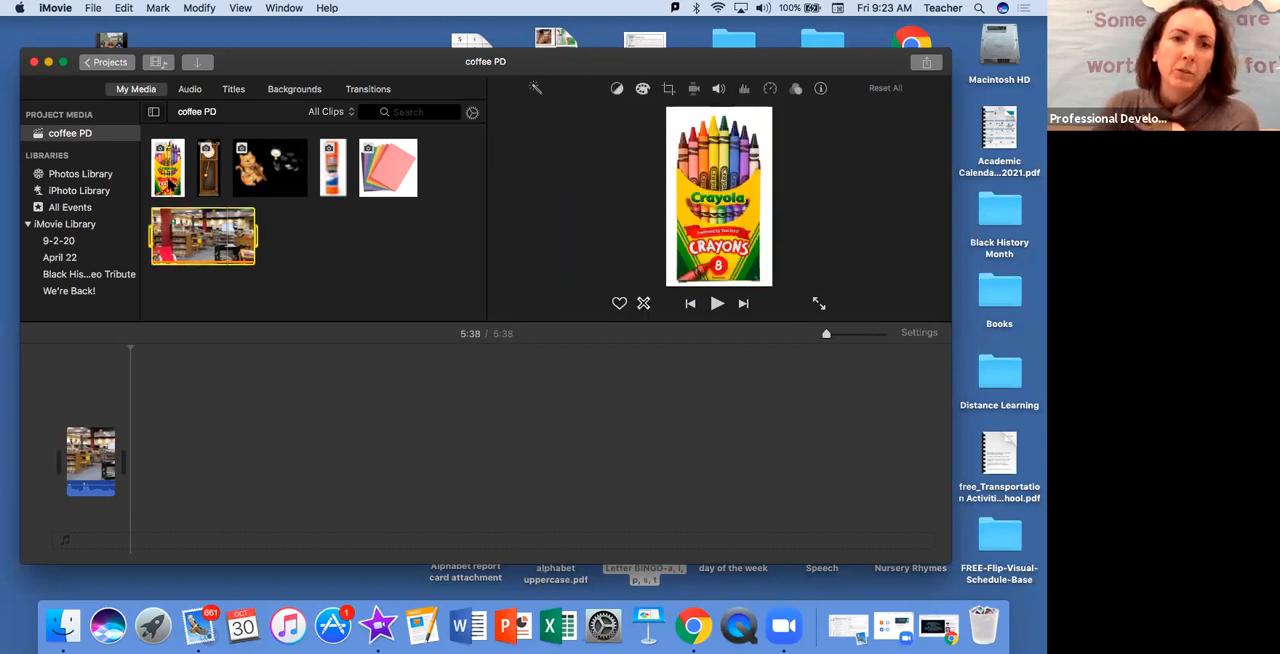
Append the crayons and construction paper images to the timeline and arrange the clips as construction paper, crayons, video
left_click(172, 186)
left_click(177, 189)
left_click(408, 190)
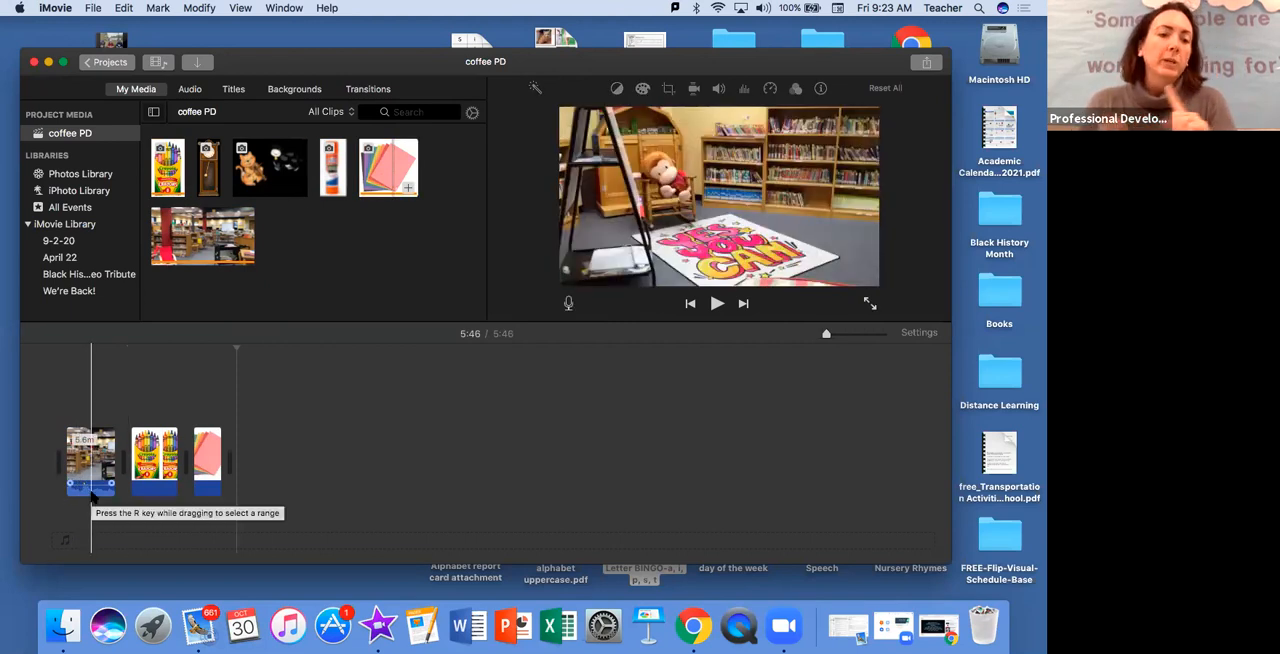
left_click_drag(158, 470, 92, 464)
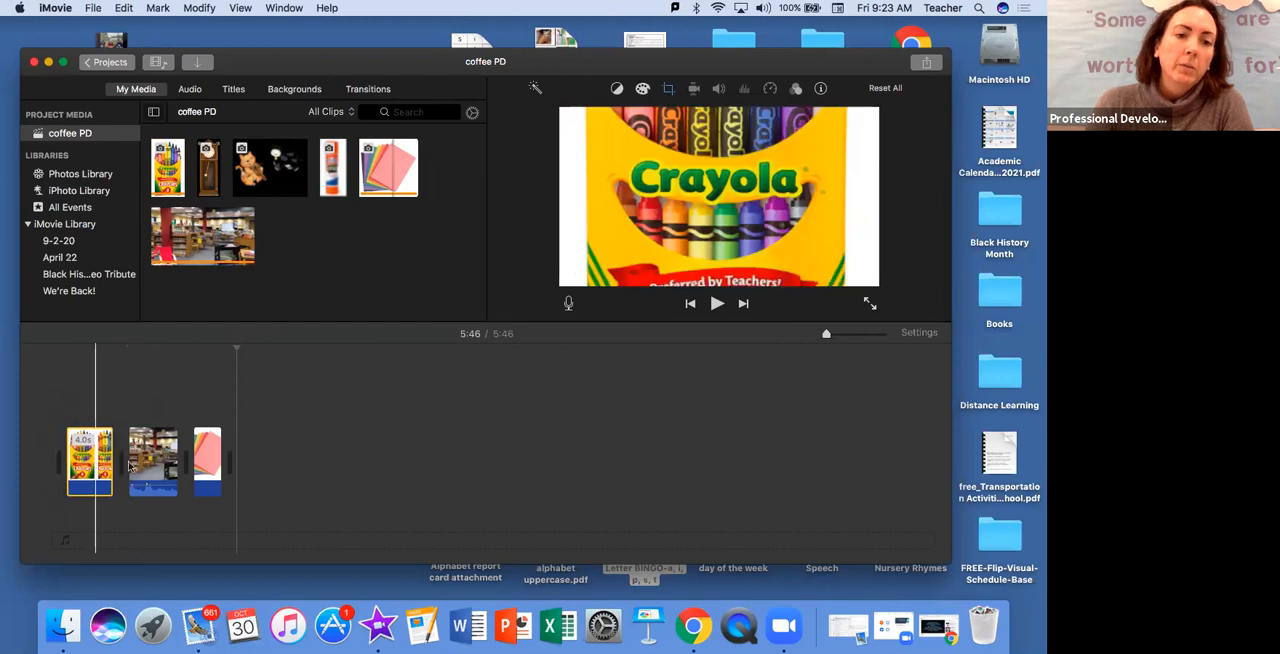
left_click_drag(216, 466, 85, 465)
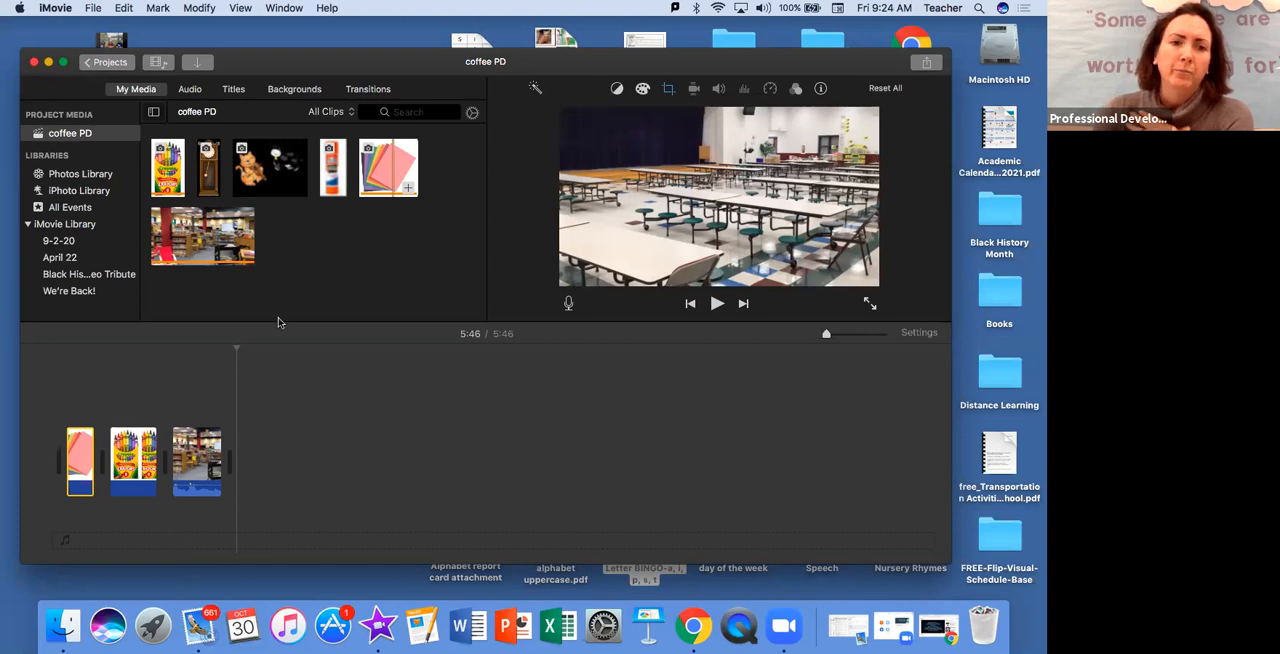
Position the playhead at the start of the crayons image in the timeline and open its cropping adjustments
left_click(127, 458)
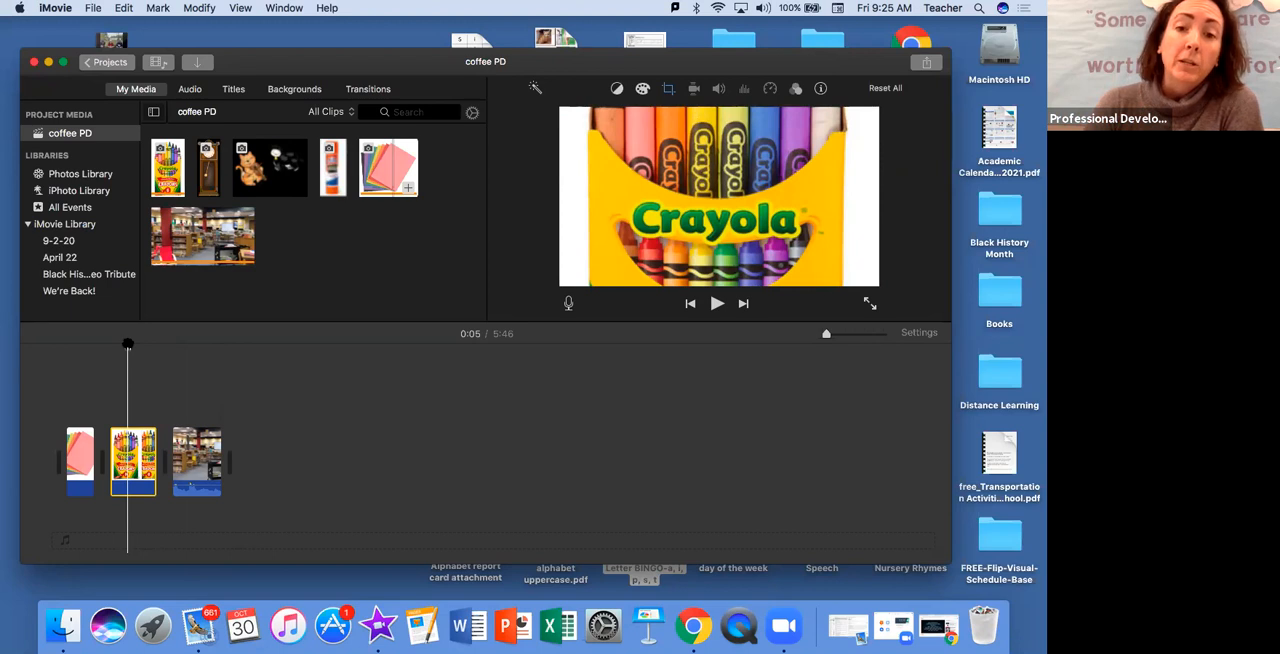
left_click_drag(127, 345, 111, 345)
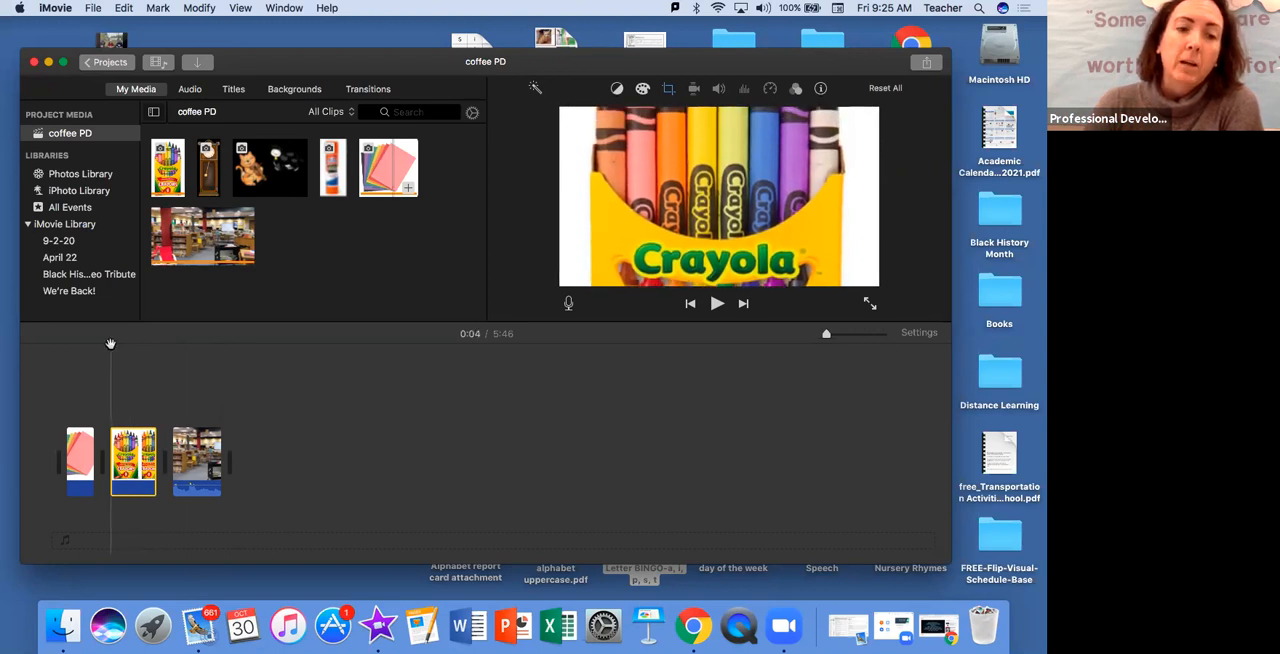
mouse_move(111, 345)
left_mouse_down()
mouse_move(154, 339)
mouse_move(112, 340)
left_mouse_up()
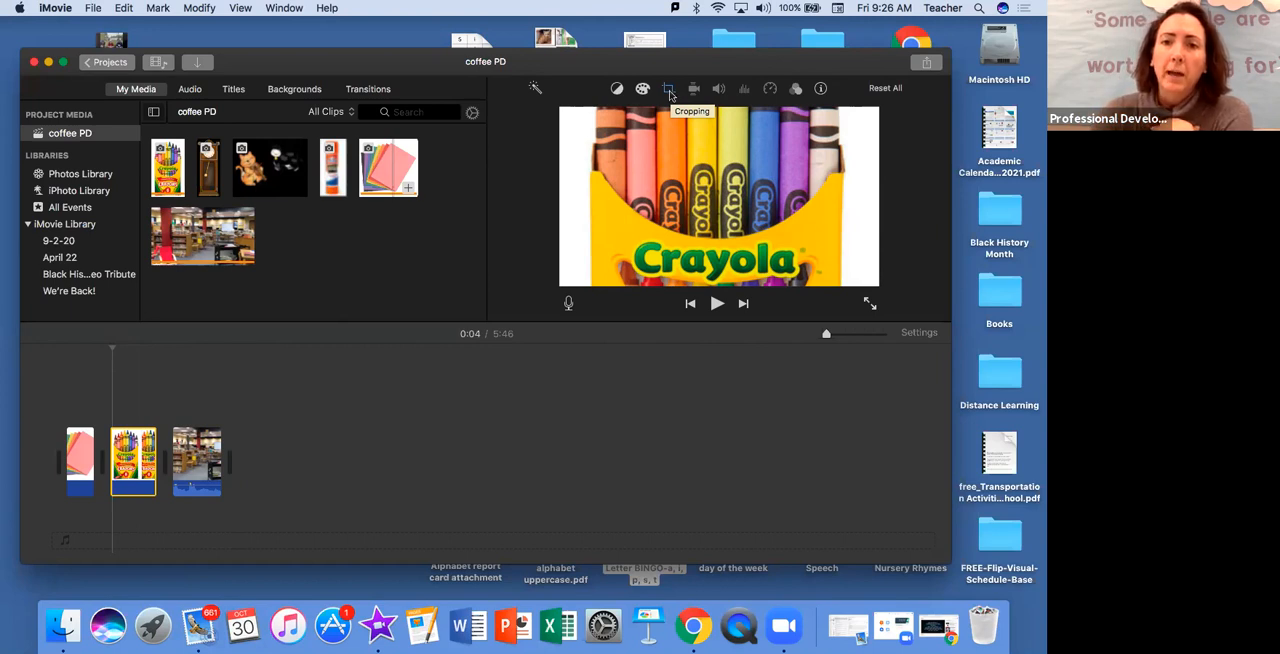
left_click(669, 90)
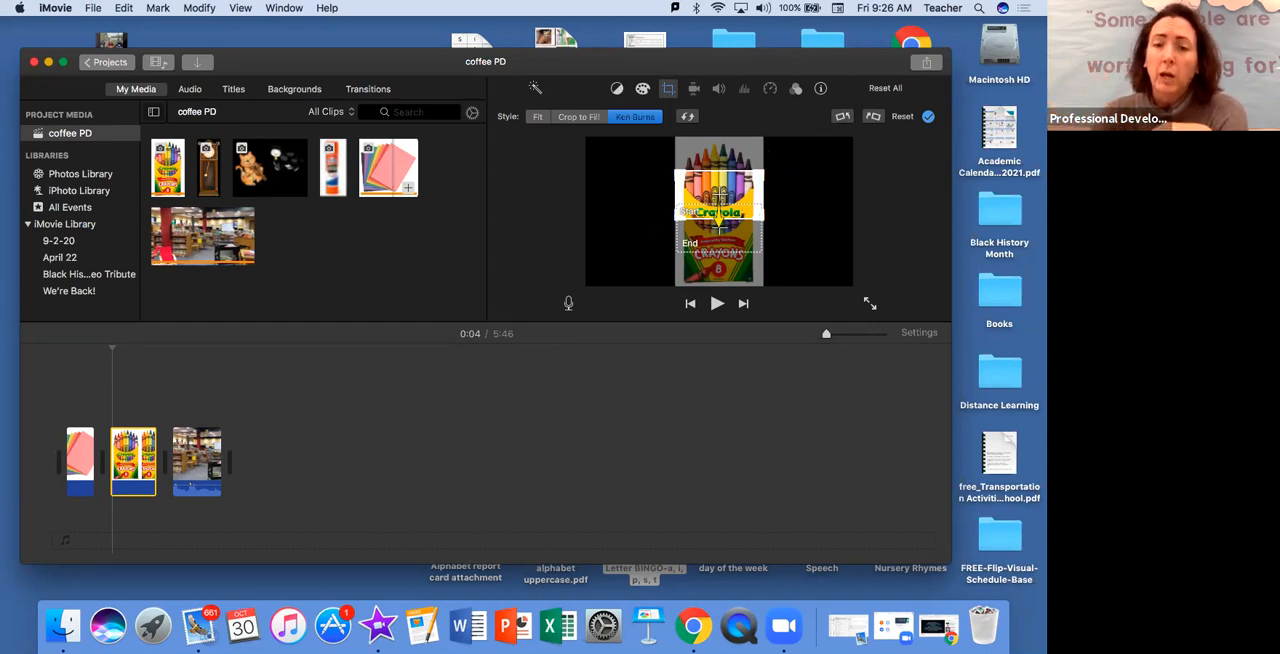
Rotate the crayons image counterclockwise in quarter turns until it has made a full turn
left_click(842, 117)
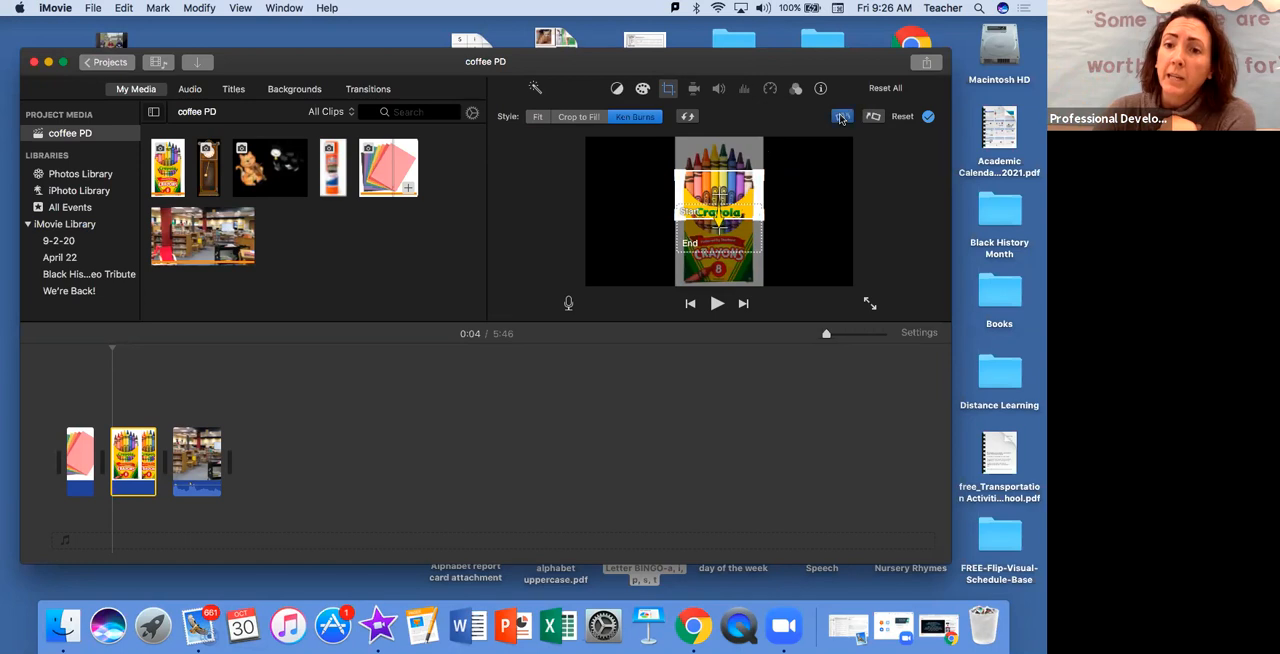
left_click(842, 117)
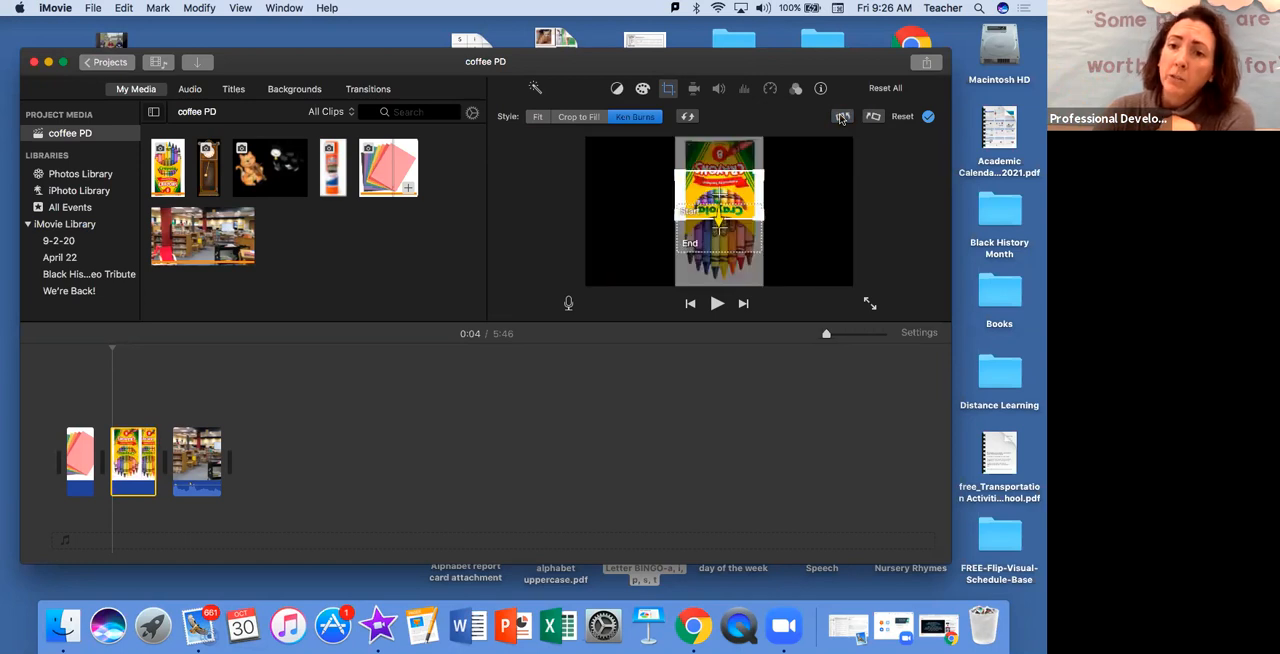
left_click(842, 117)
left_click(842, 117)
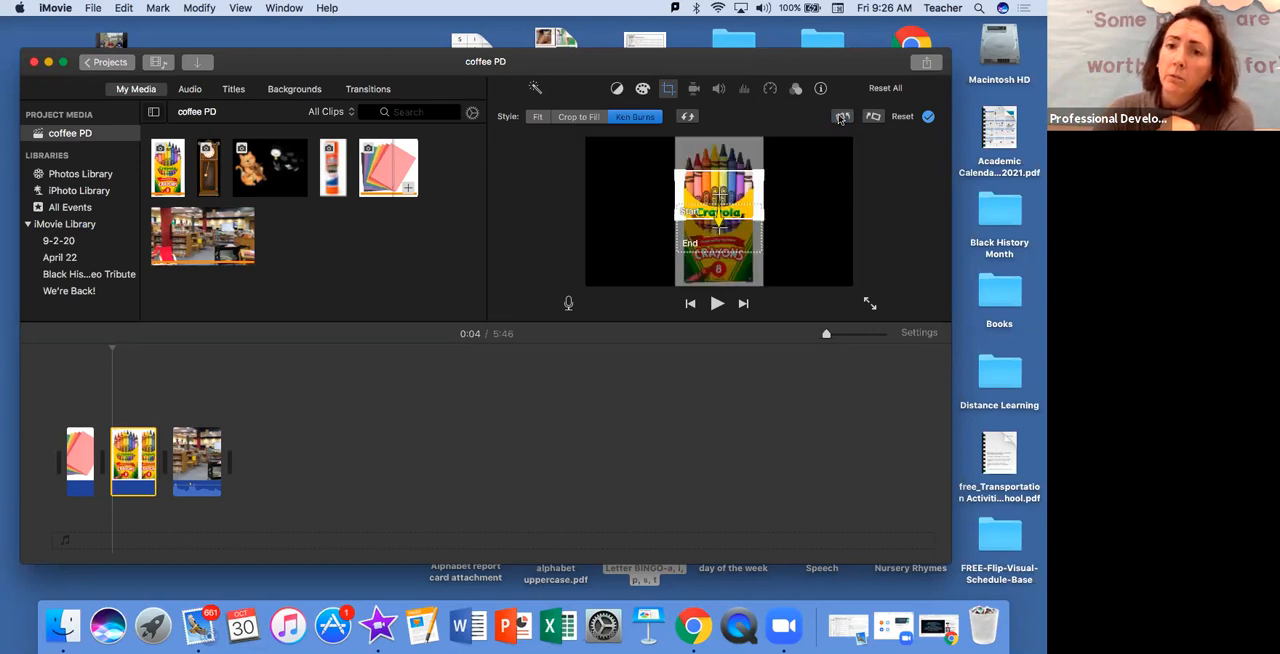
Try the Fit style on the crayons image, and set Crop to Fill with the frame around the crayon tips
left_click(537, 117)
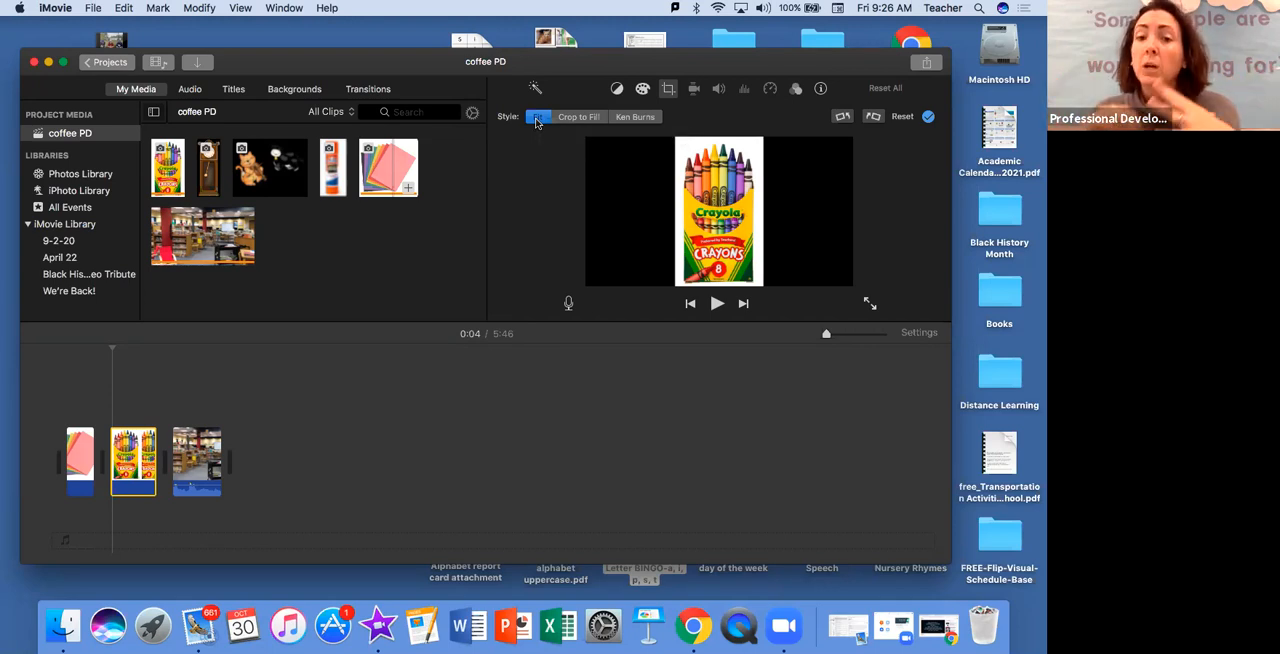
left_click(586, 121)
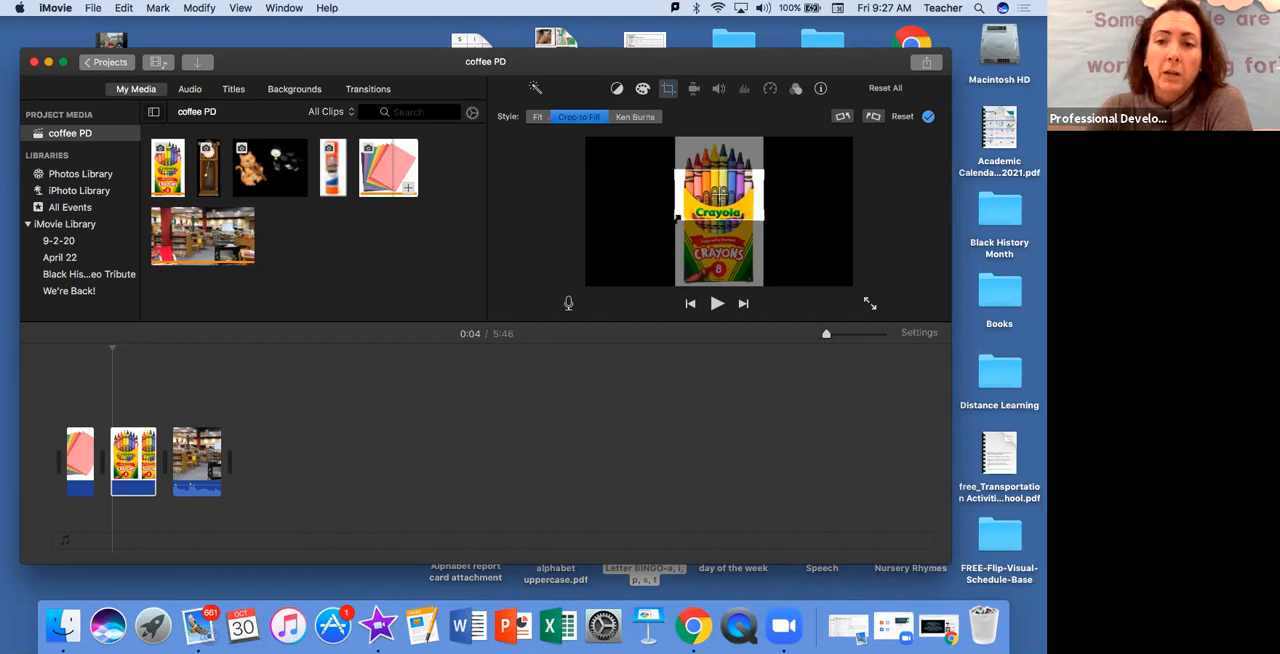
left_click_drag(677, 216, 597, 287)
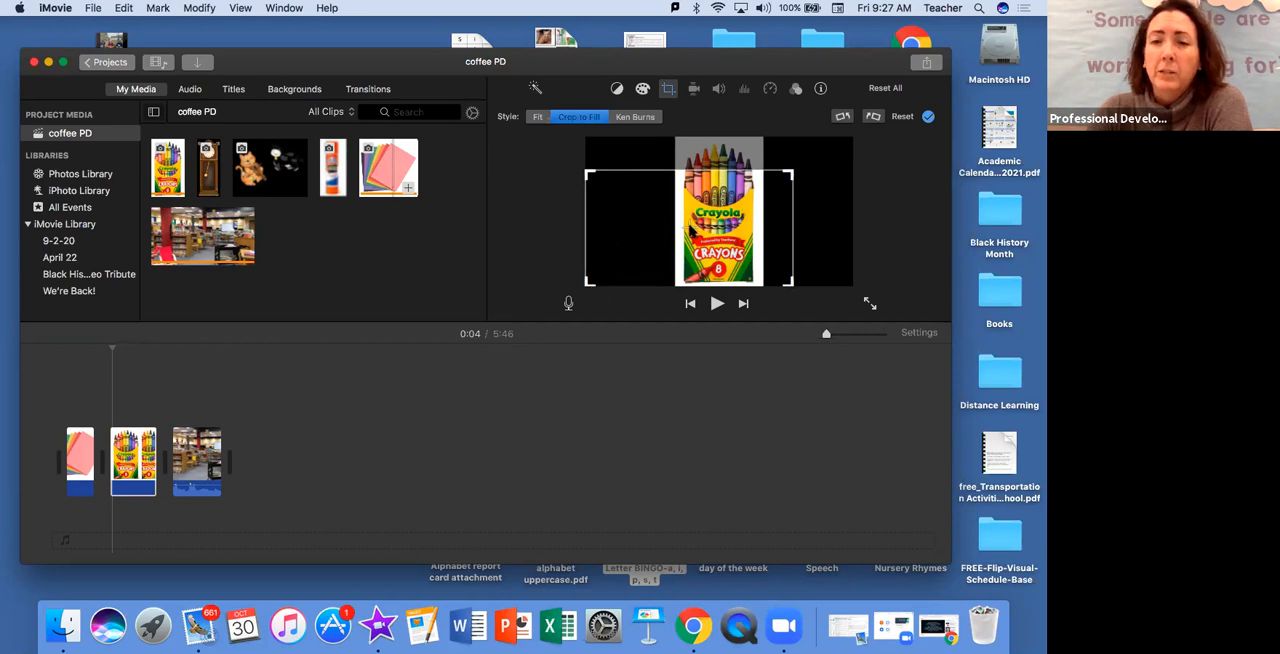
left_click_drag(588, 283, 678, 203)
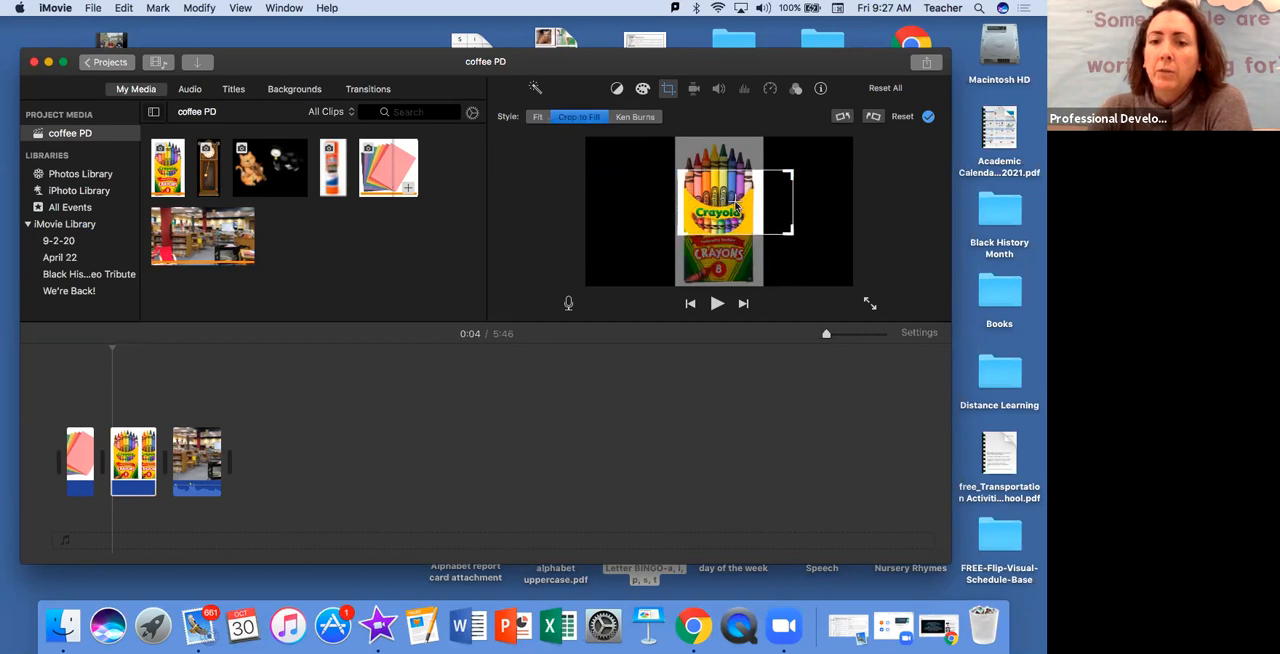
left_click_drag(736, 204, 717, 173)
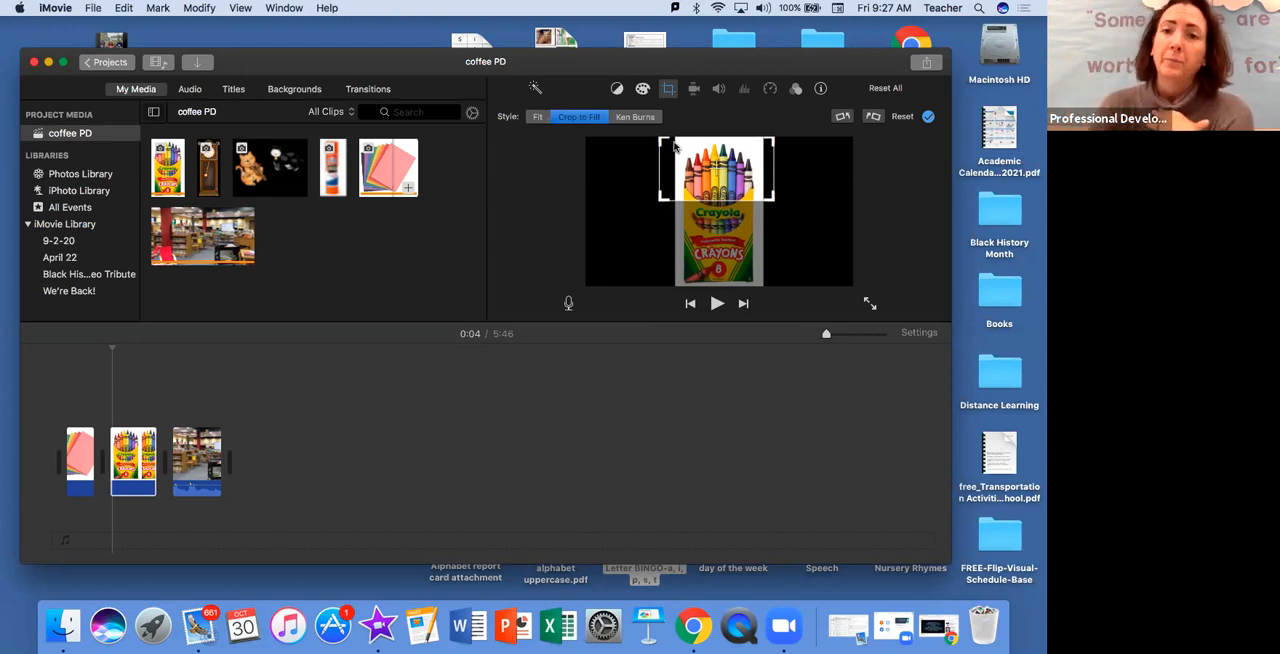
Apply the Ken Burns style to the crayons image, moving from the crayon tips to the Crayola label, and play back the effect
left_click(637, 117)
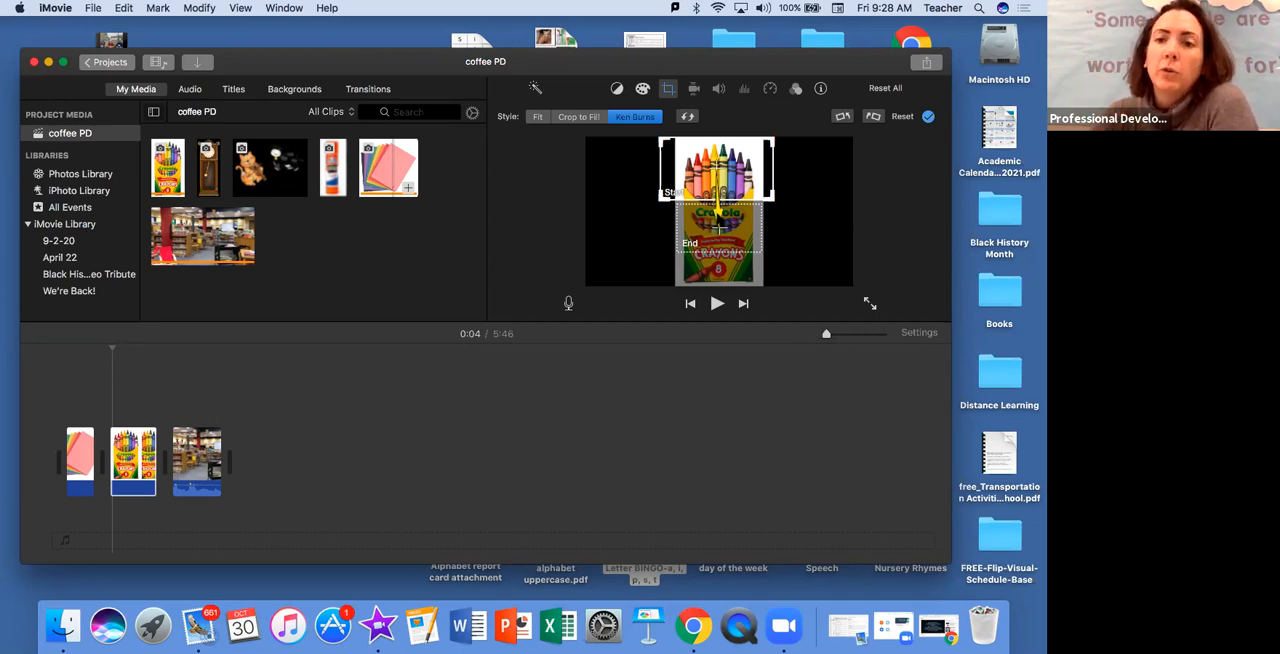
left_click(699, 230)
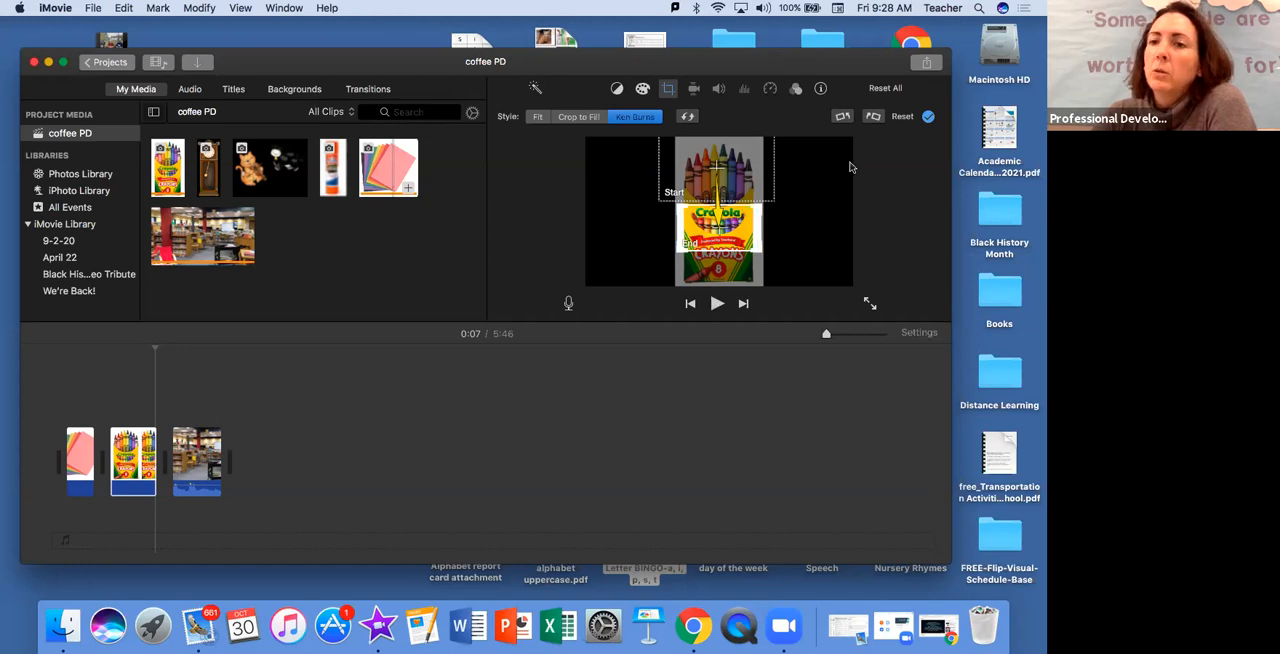
left_click(929, 118)
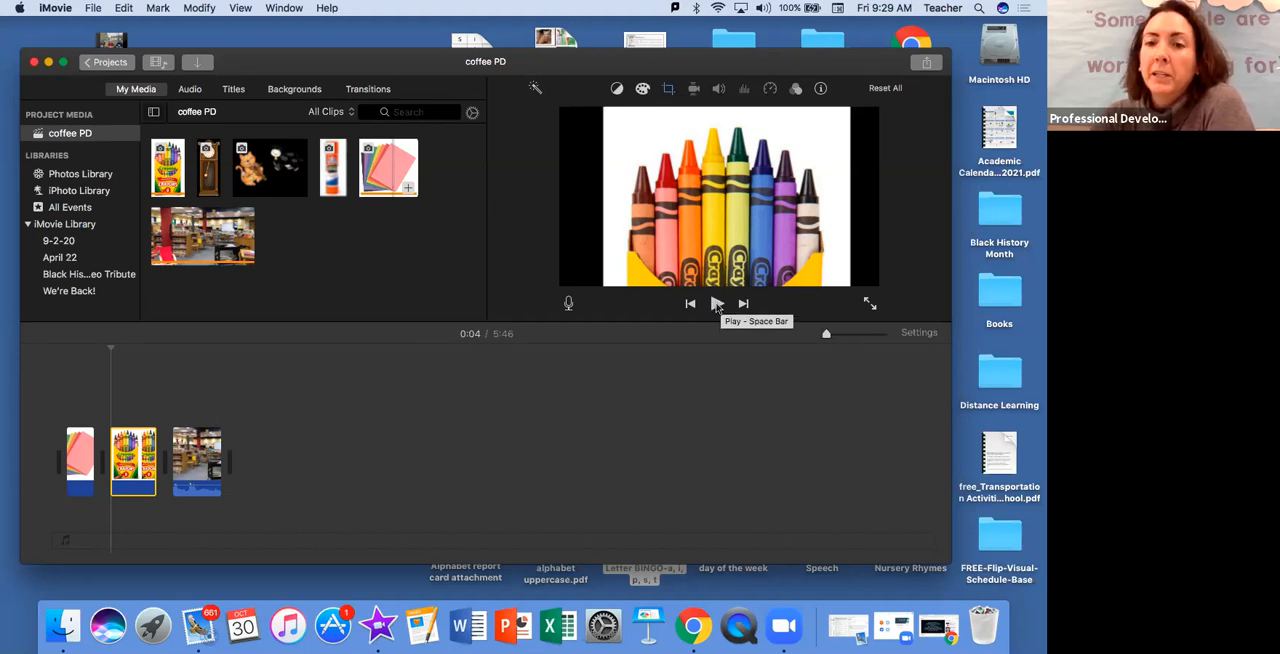
left_click(717, 305)
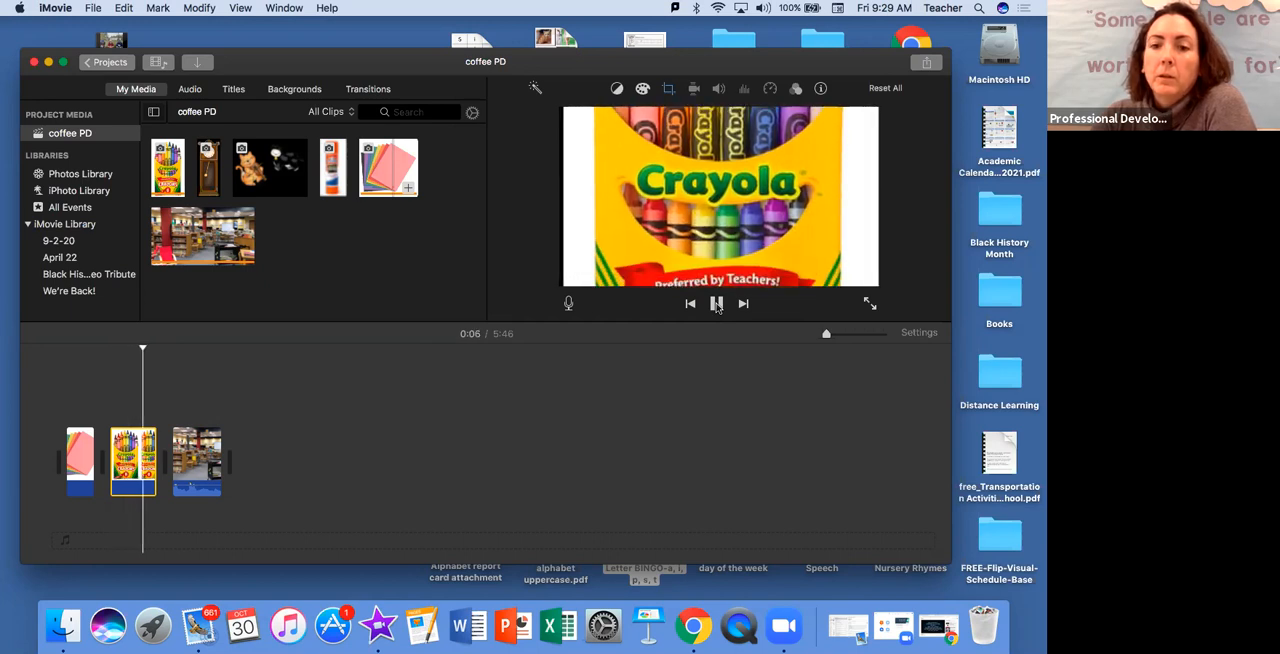
left_click(717, 305)
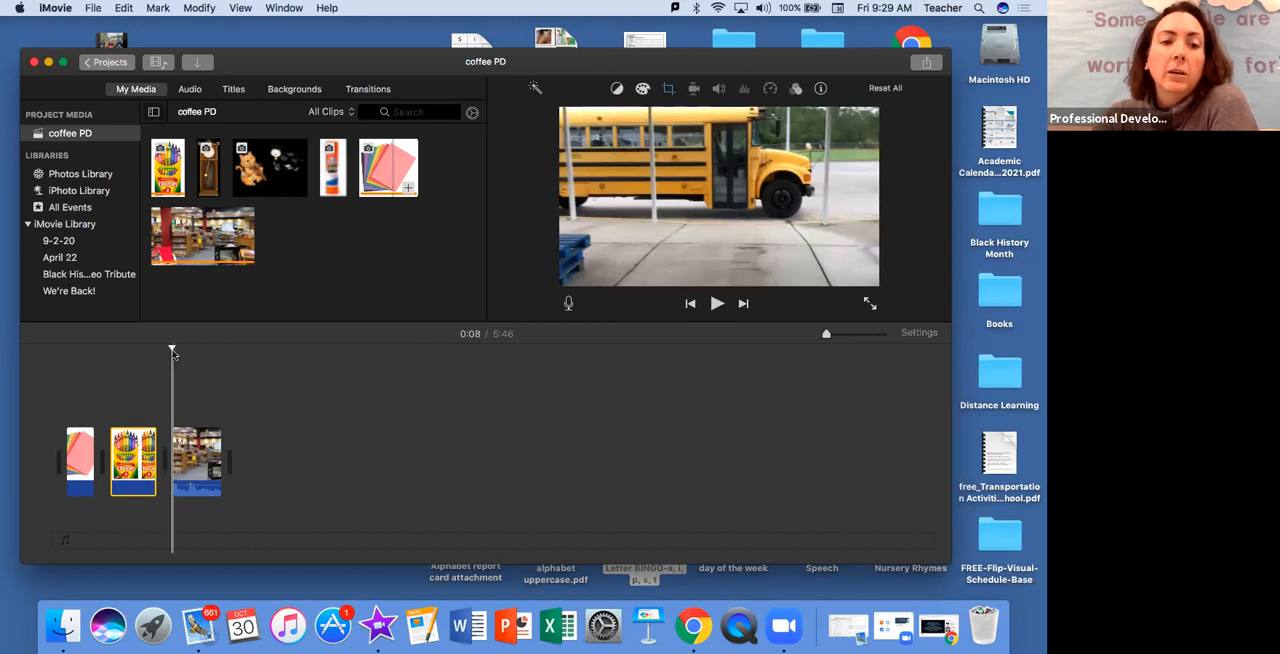
Move the playhead back over the crayons image and on into the video clip, and select the video clip
left_click_drag(172, 348, 150, 348)
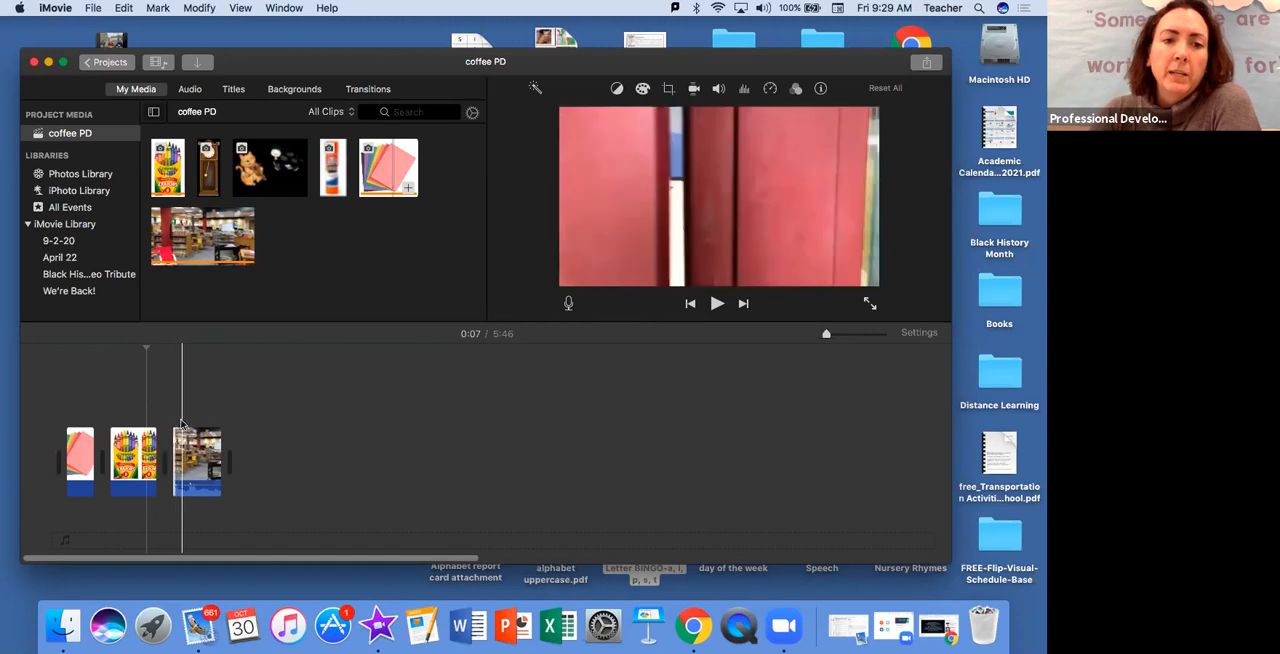
left_click_drag(148, 350, 181, 348)
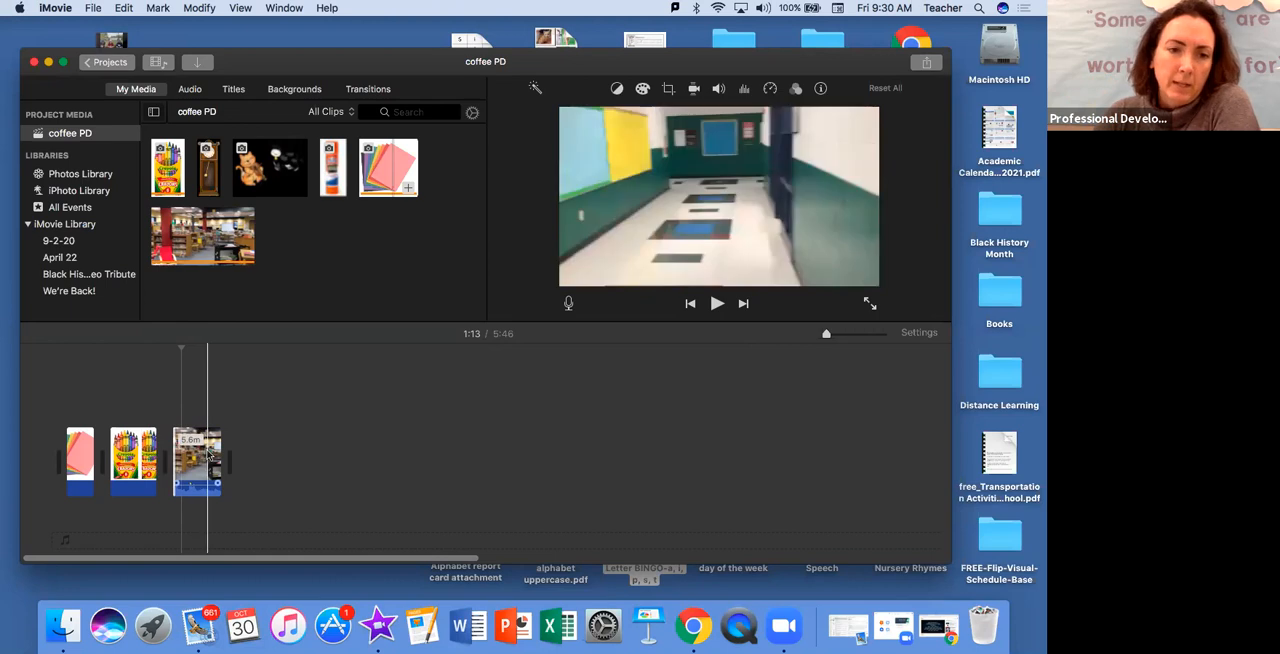
left_click(210, 457)
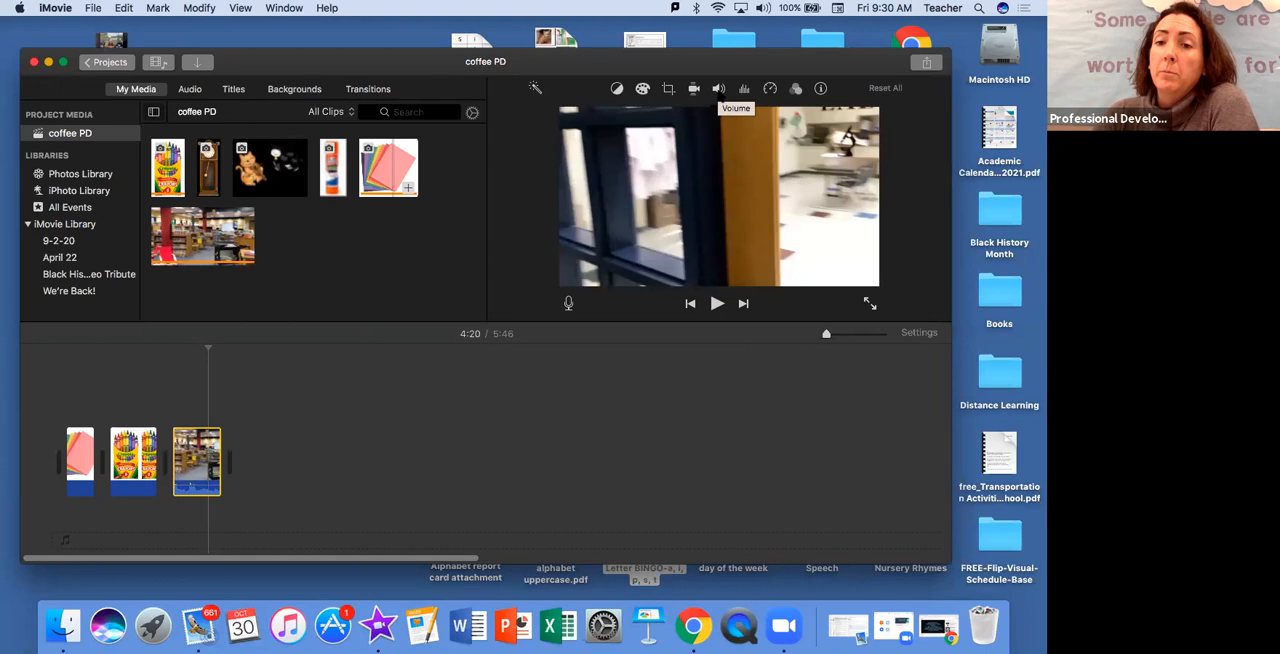
Try raising the selected video clip's volume to 400%, and set it back to 100%
left_click(718, 88)
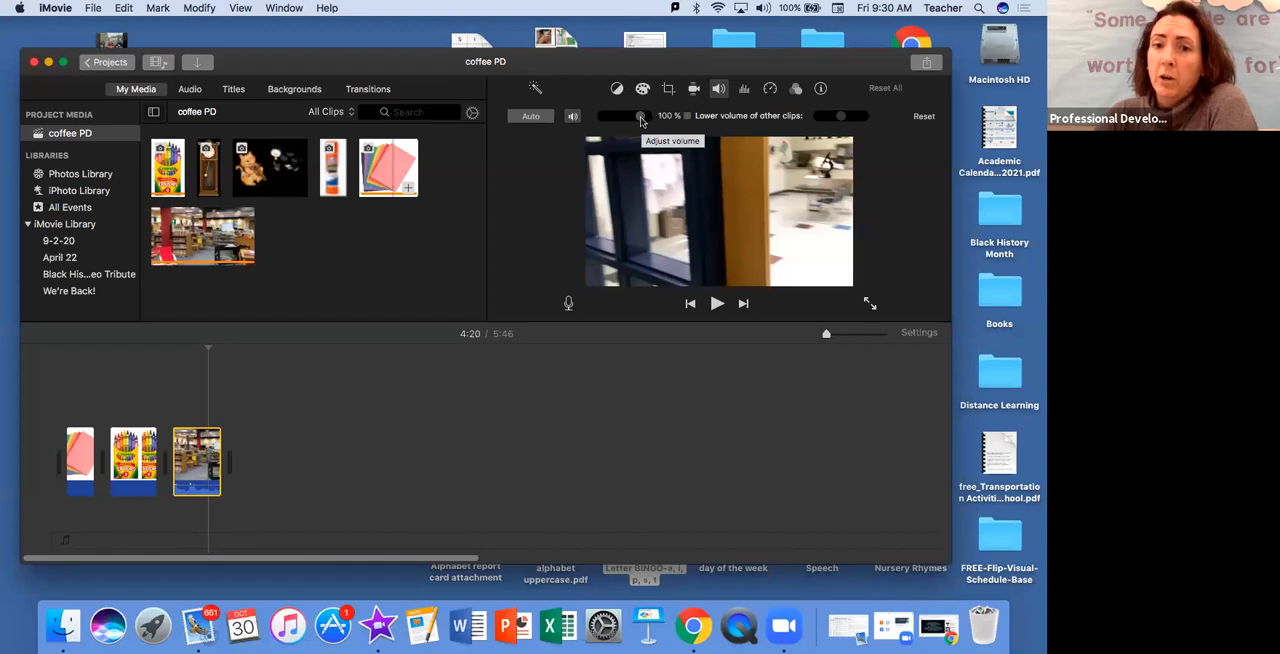
mouse_move(641, 120)
left_mouse_down()
mouse_move(616, 120)
mouse_move(641, 121)
left_mouse_up()
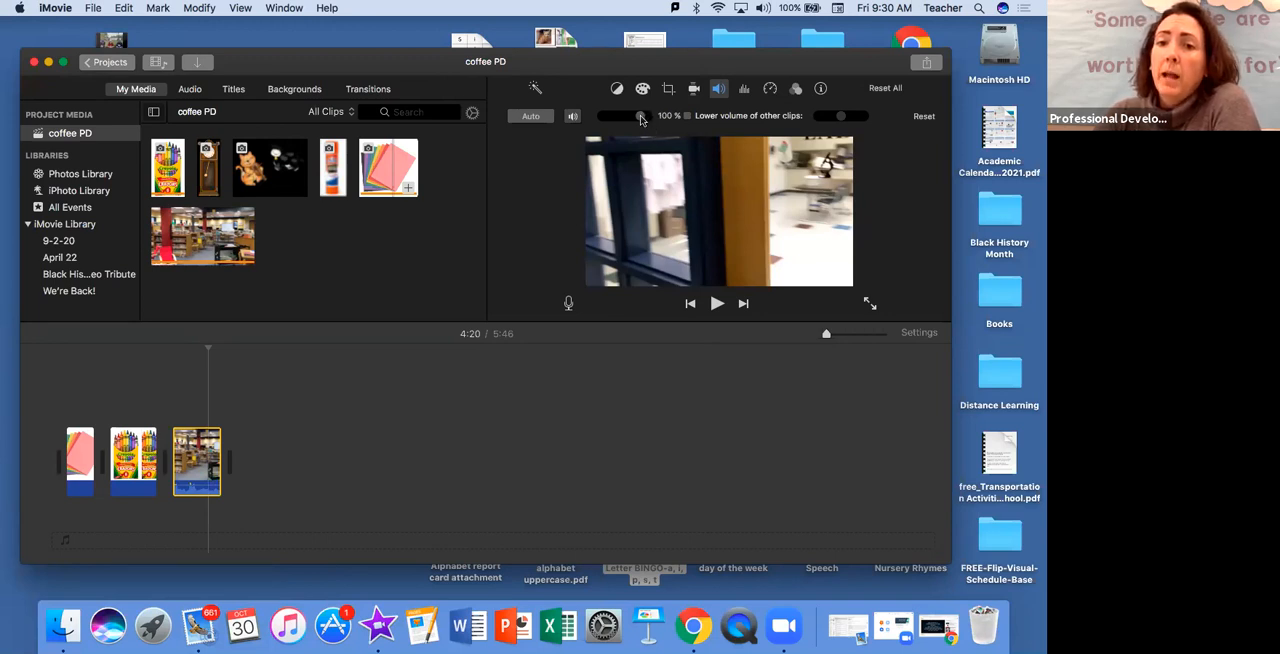
left_click_drag(642, 119, 653, 121)
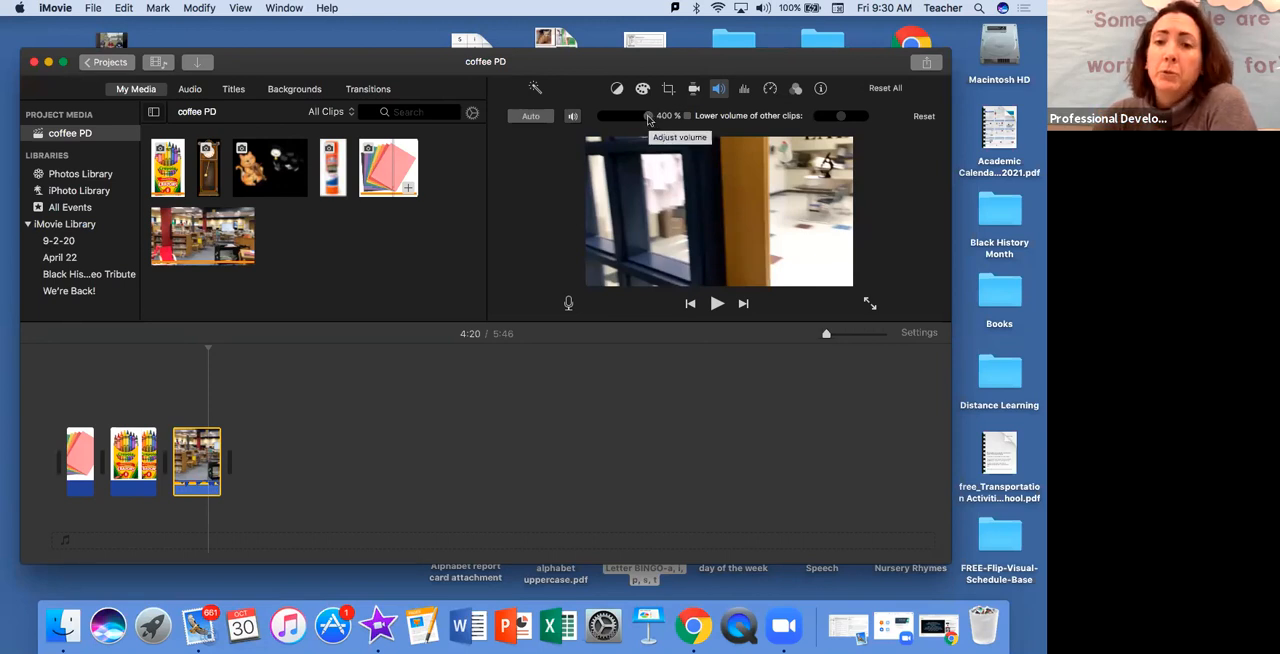
left_click_drag(648, 118, 642, 119)
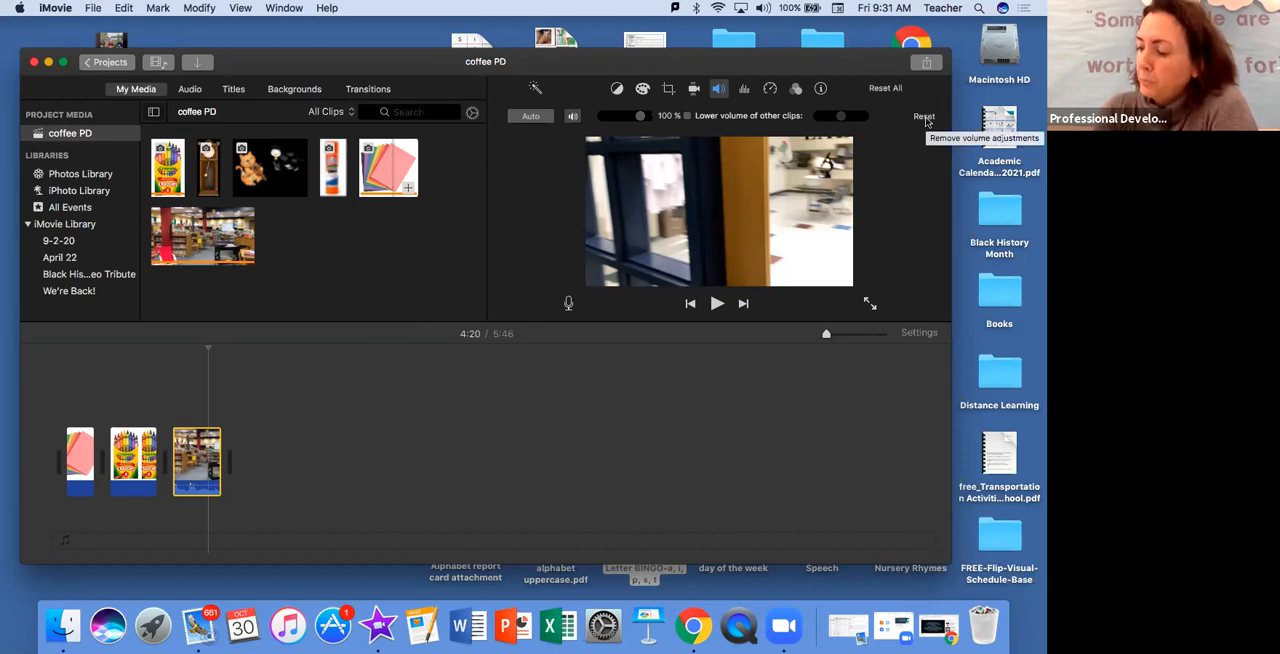
Open the noise reduction and equalizer adjustments for the video clip
left_click(745, 92)
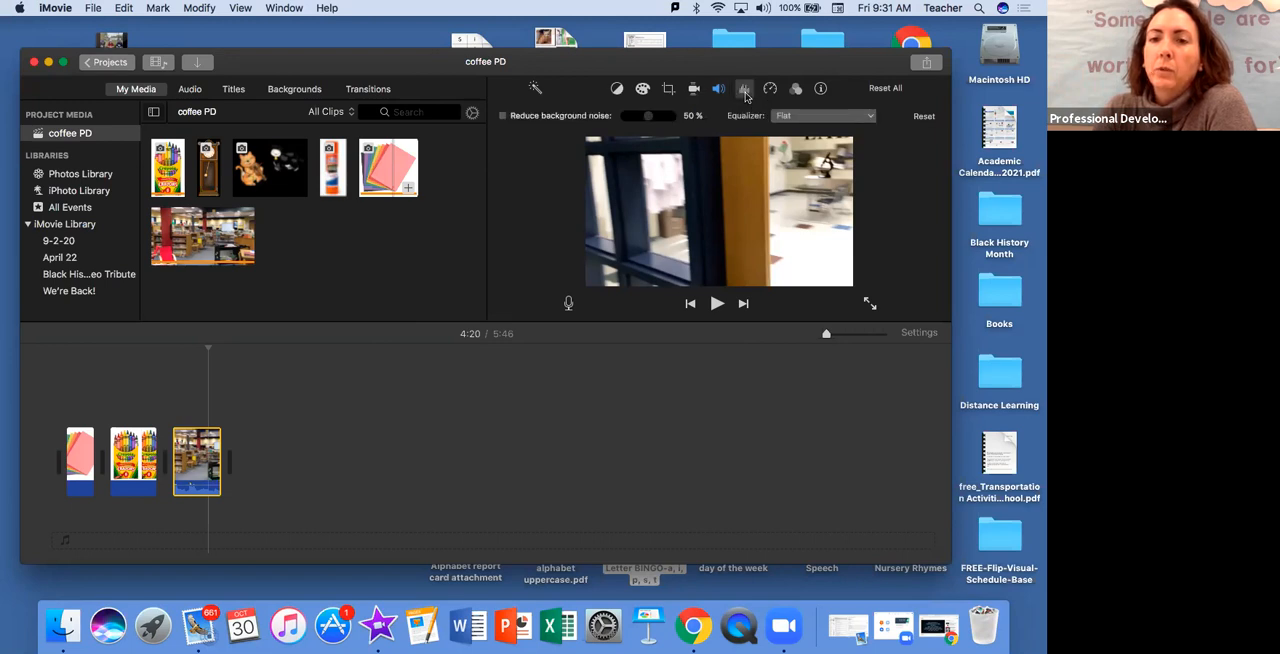
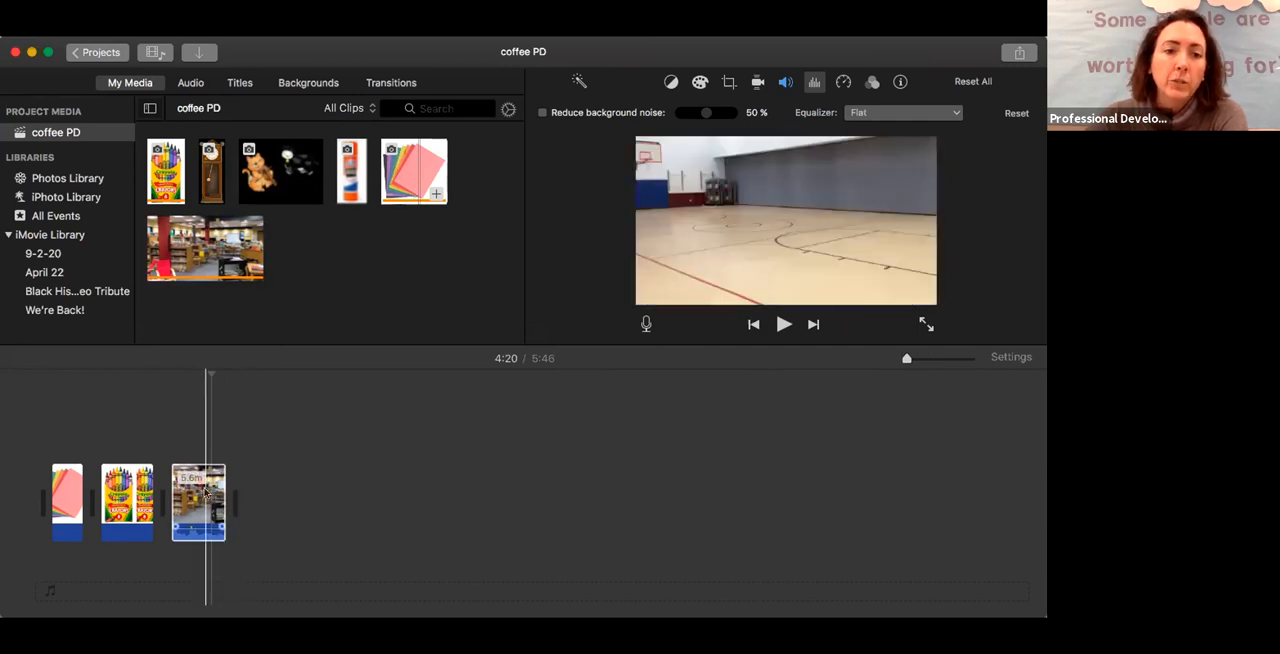
Zoom in the timeline so the video clip shows in detail, and move the playhead to the clip's start
left_click(200, 518)
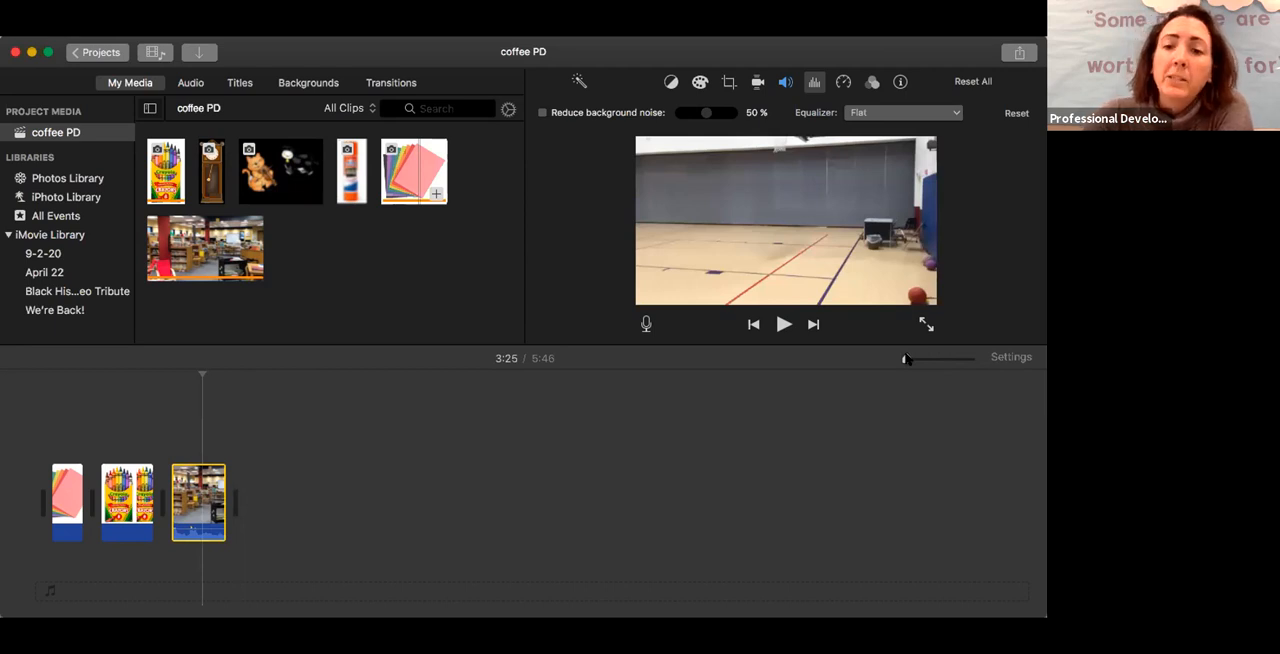
left_click_drag(906, 360, 927, 360)
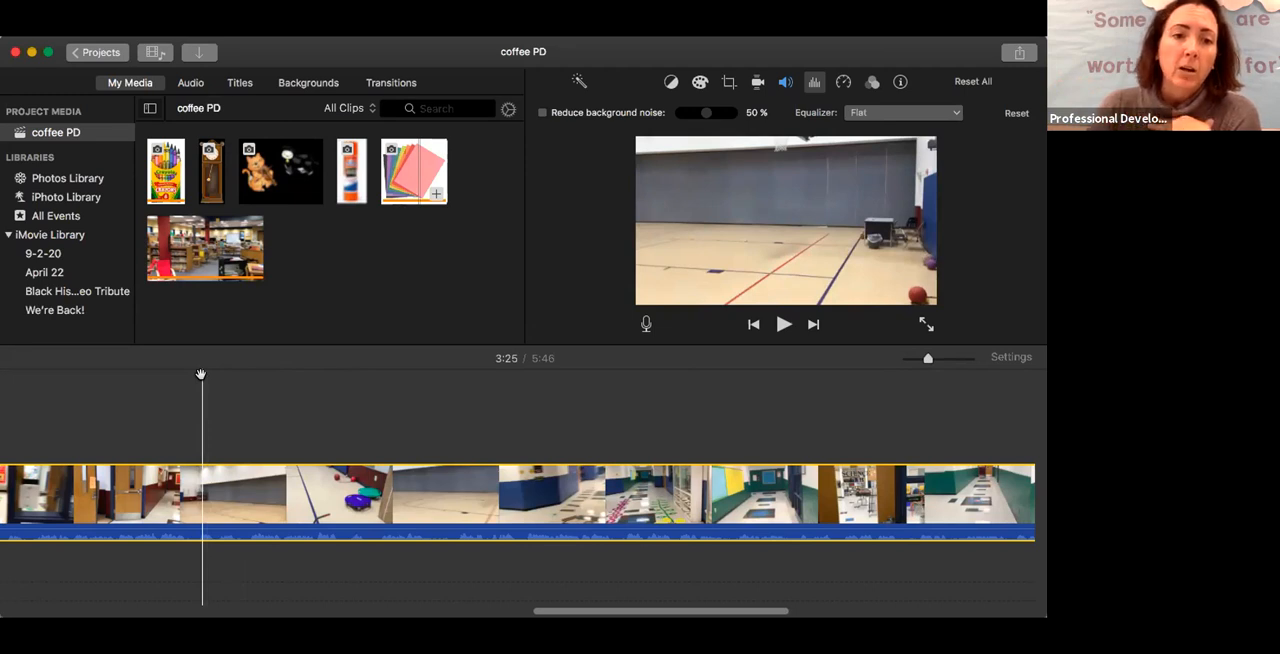
left_click_drag(202, 375, 174, 368)
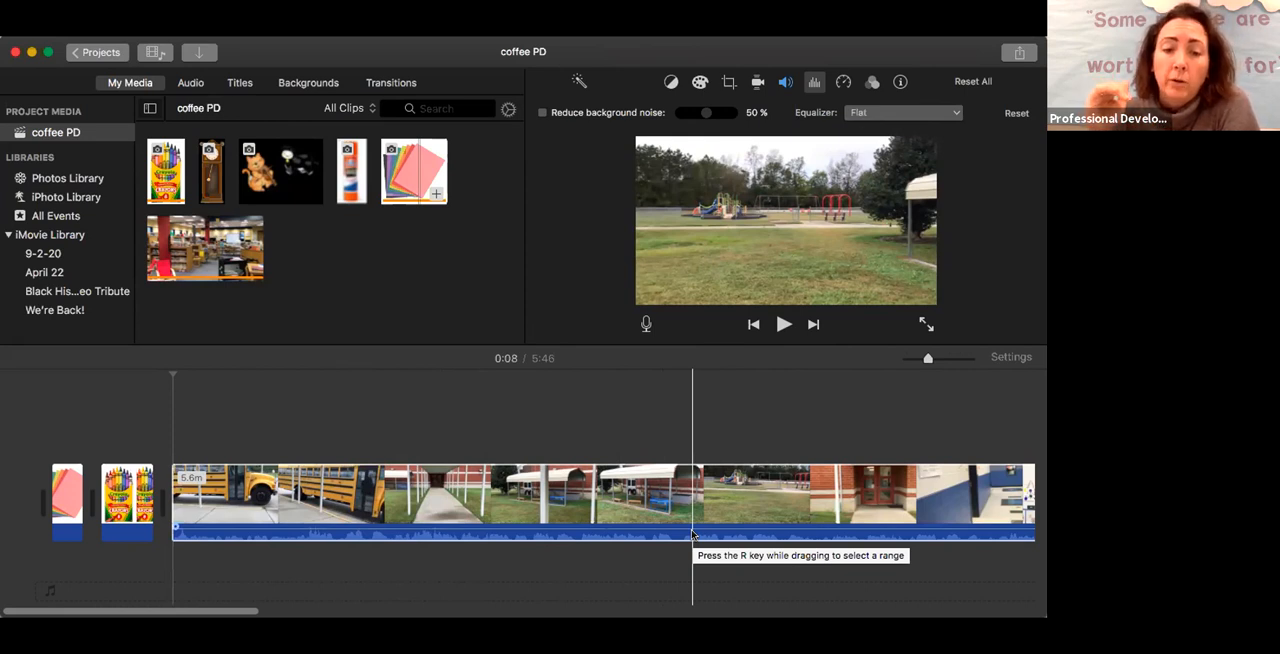
Try raising the school bus video clip's volume to 400%, and return it to 100%
left_click(785, 84)
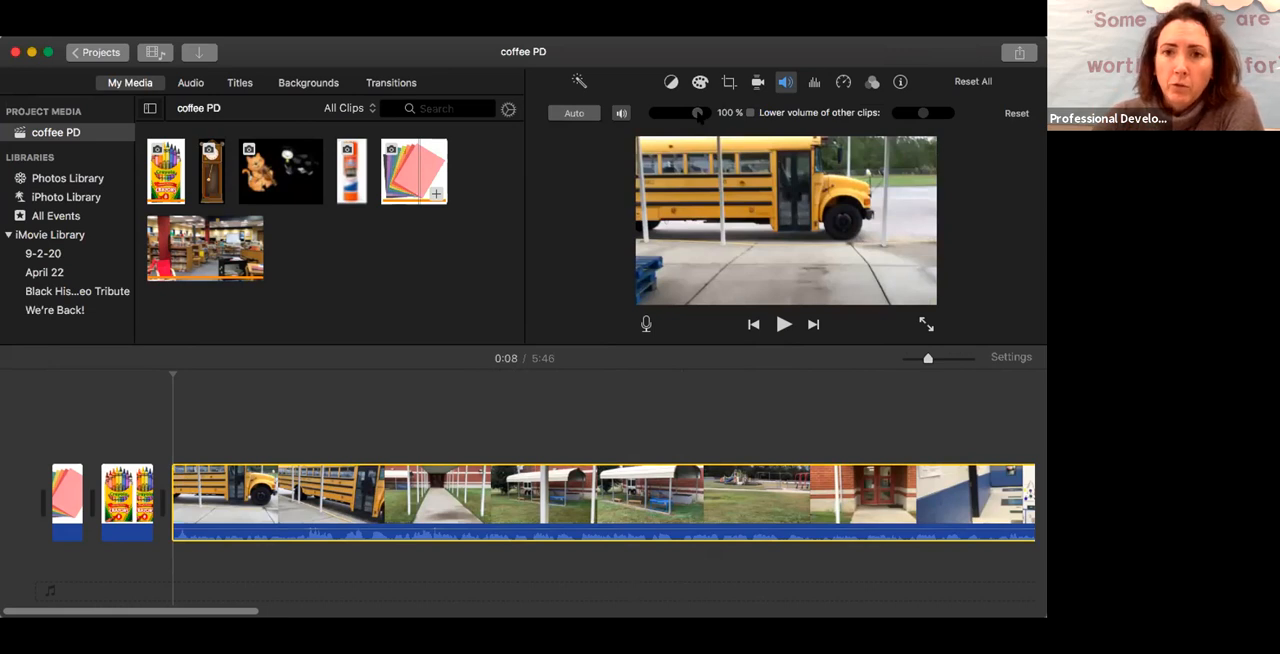
left_click_drag(698, 114, 706, 113)
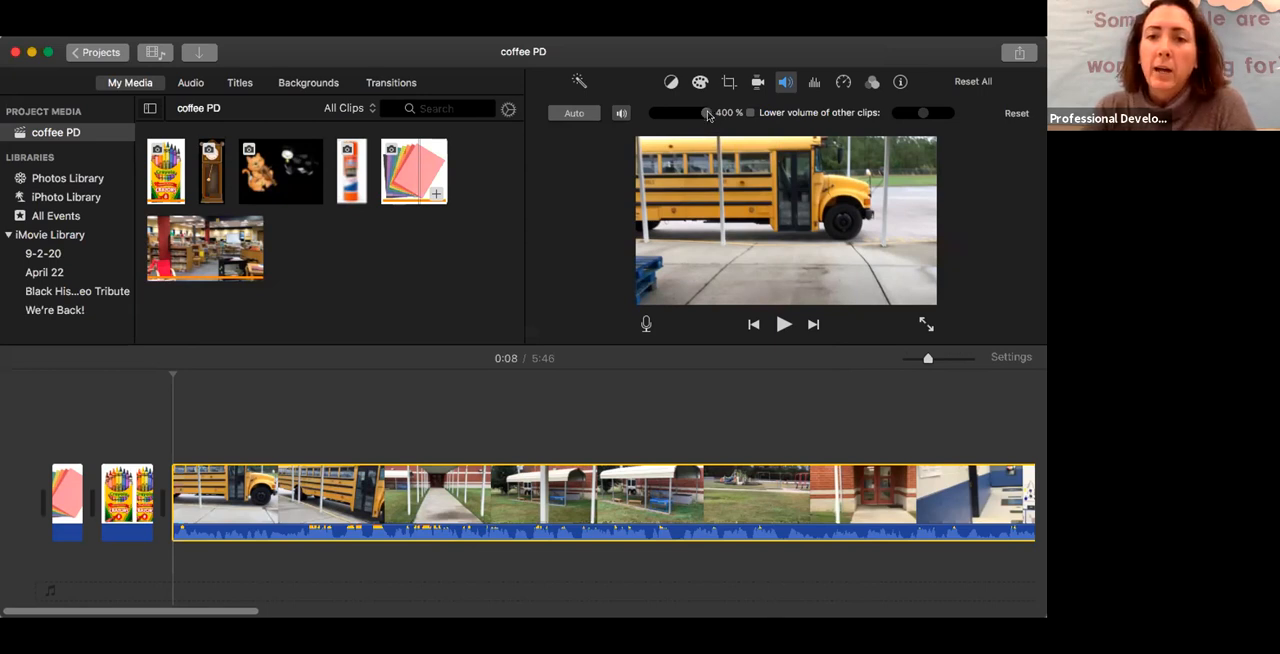
left_click_drag(707, 115, 698, 115)
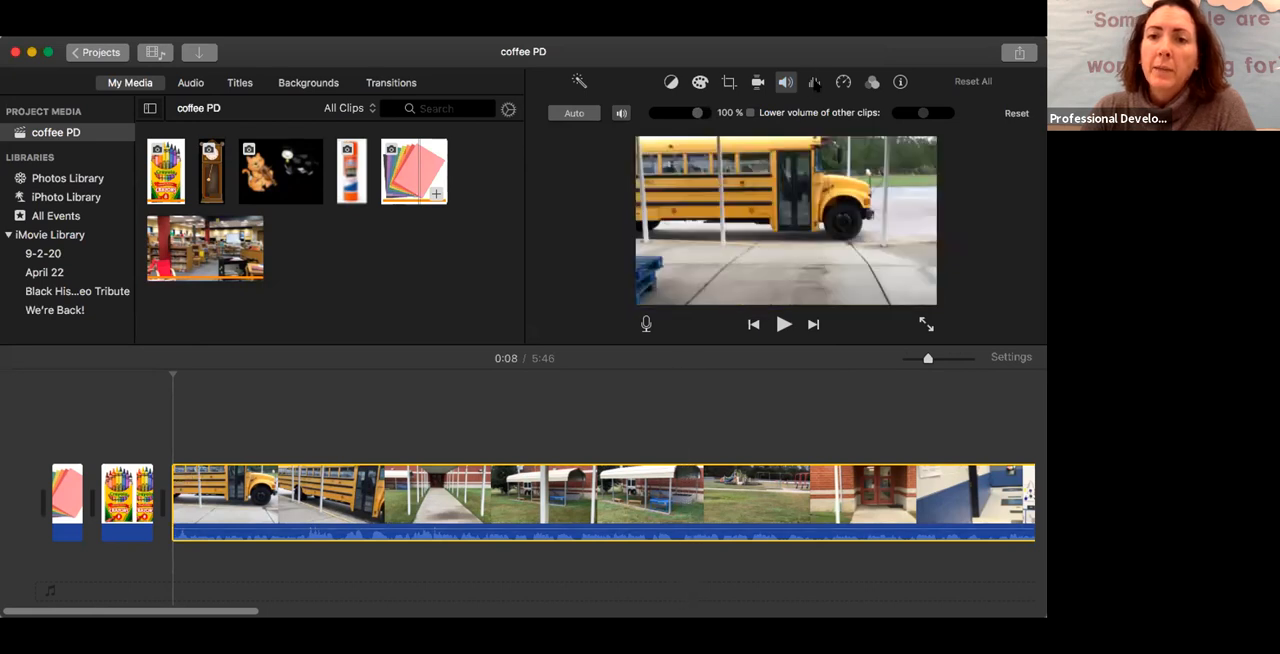
Turn on background noise reduction for the video clip, try it at 0%, and set it to 50%
left_click(813, 84)
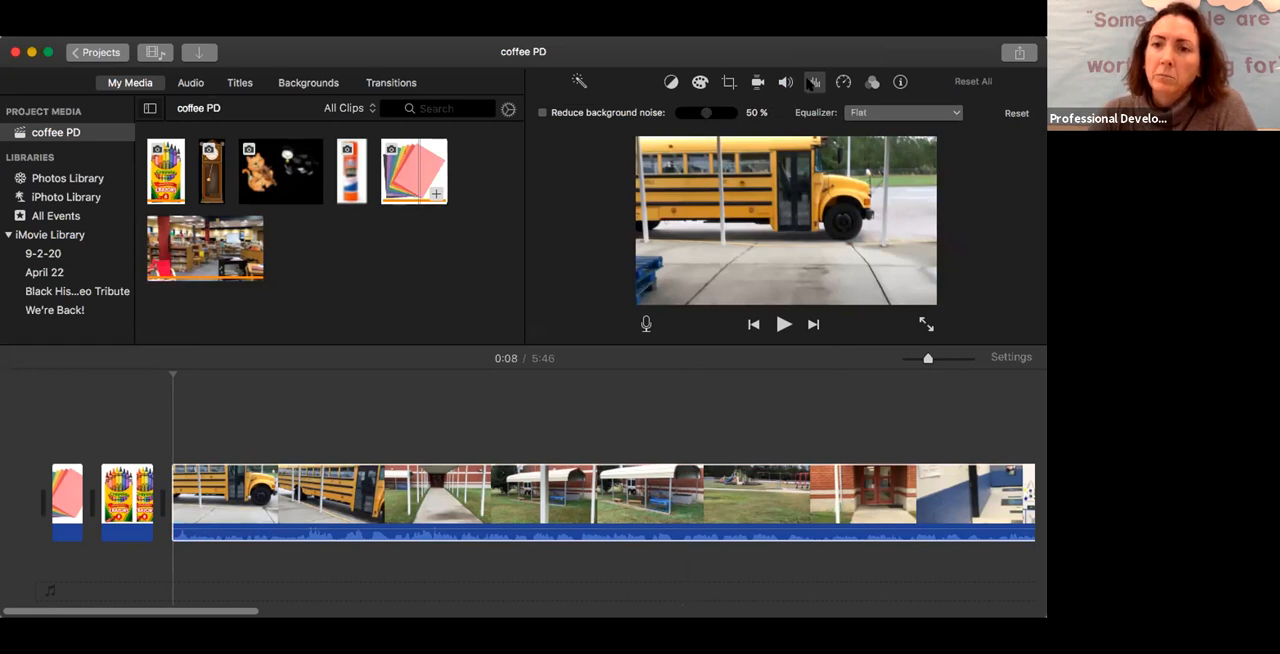
left_click(655, 495)
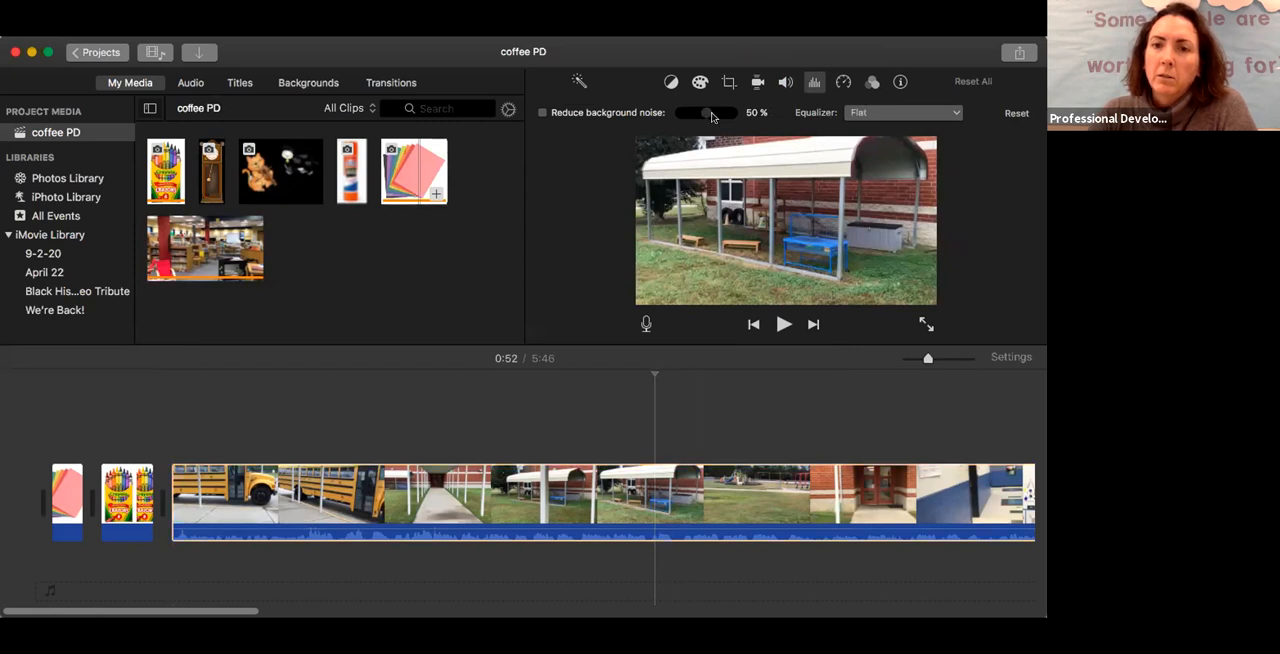
left_click(541, 113)
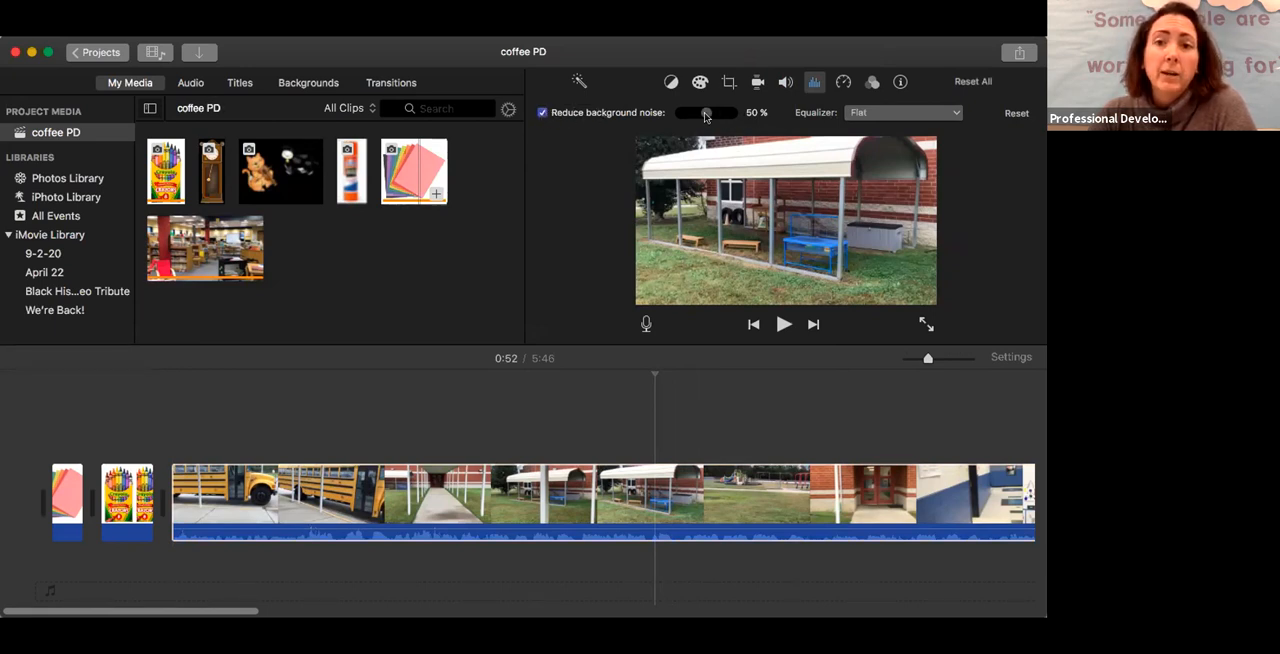
left_click_drag(705, 116, 680, 118)
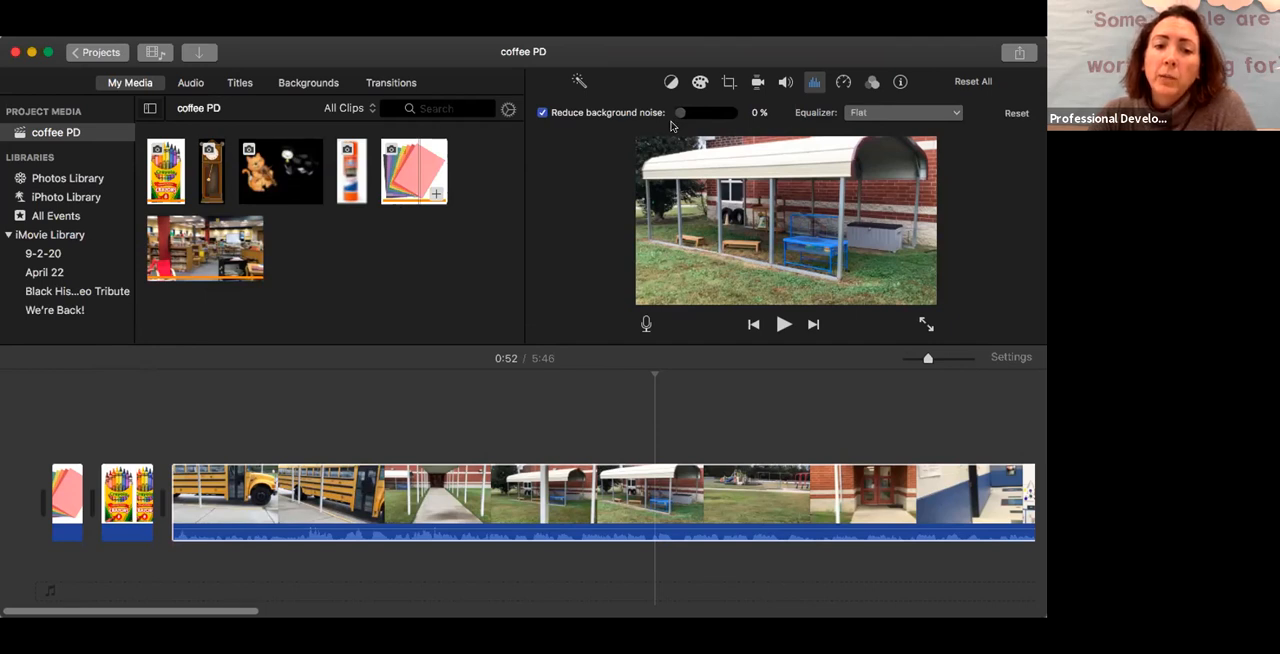
mouse_move(680, 112)
left_mouse_down()
mouse_move(740, 114)
mouse_move(704, 118)
left_mouse_up()
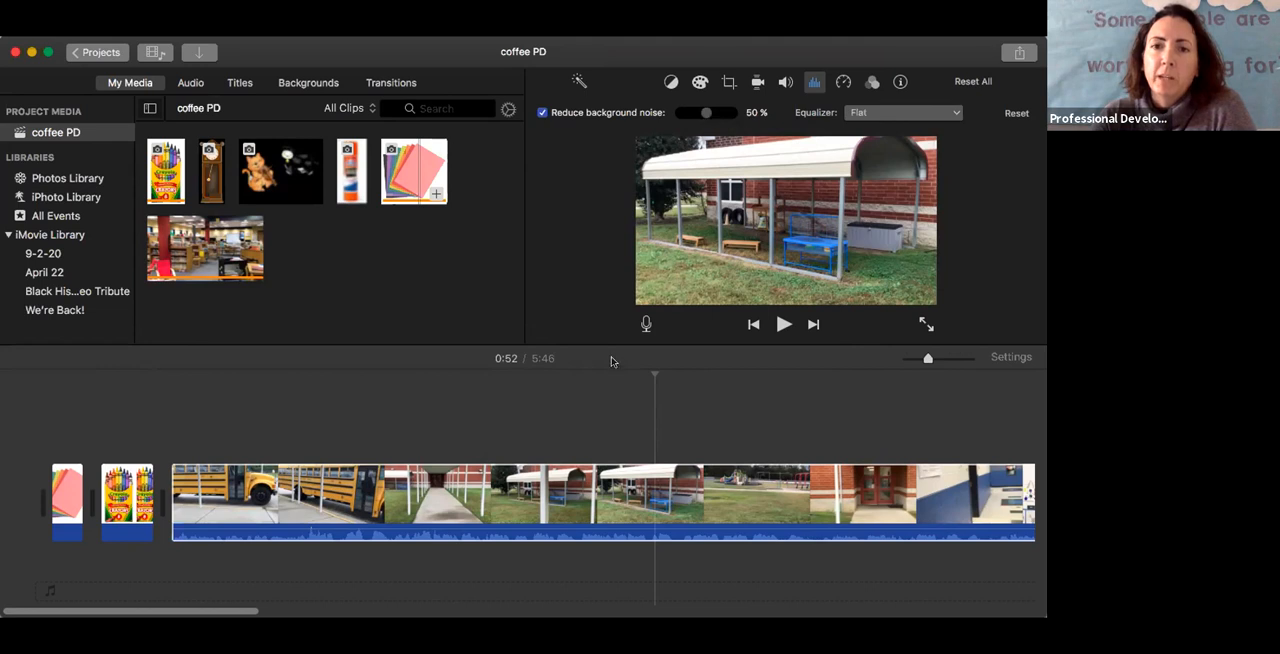
Return the playhead to the video clip's start and play its first few seconds to hear the noise reduction
left_click(655, 361)
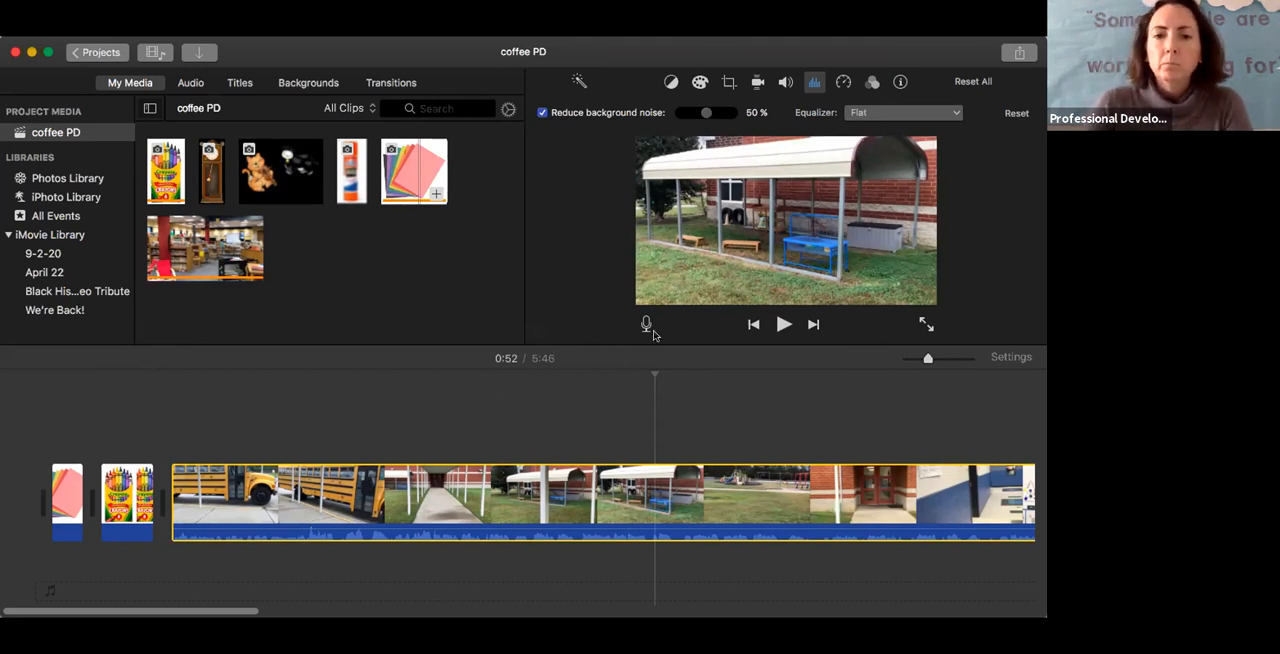
left_click(172, 503)
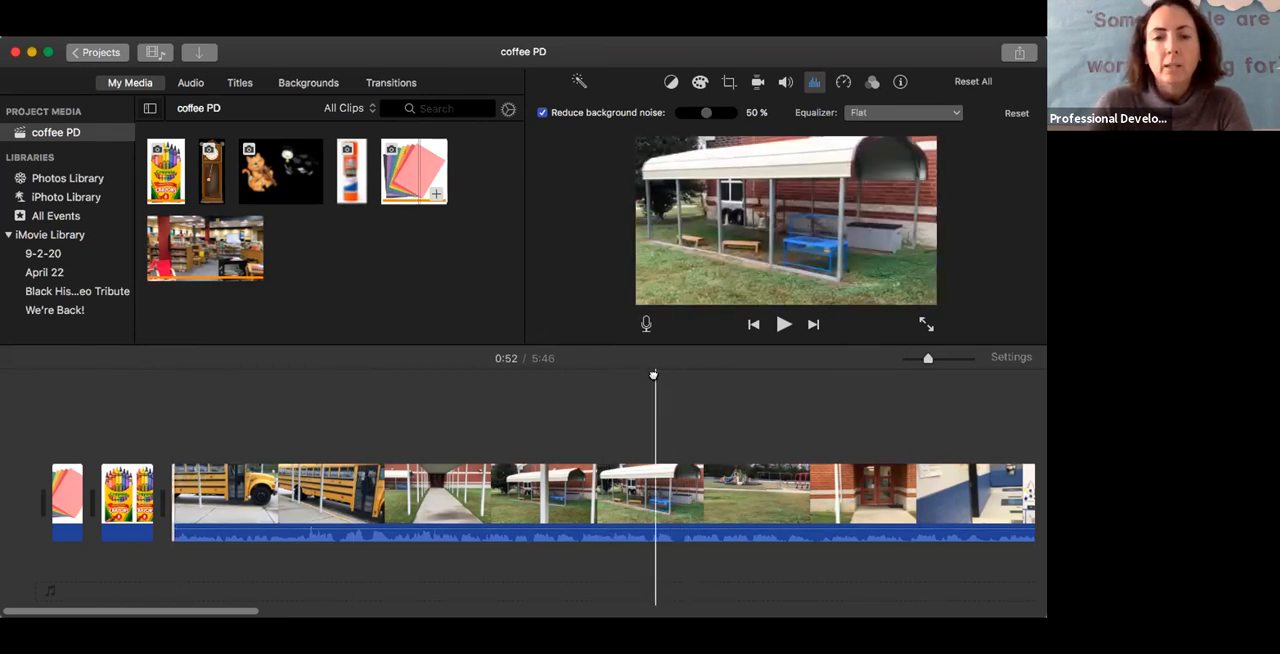
left_click(523, 380)
left_click_drag(523, 378, 172, 376)
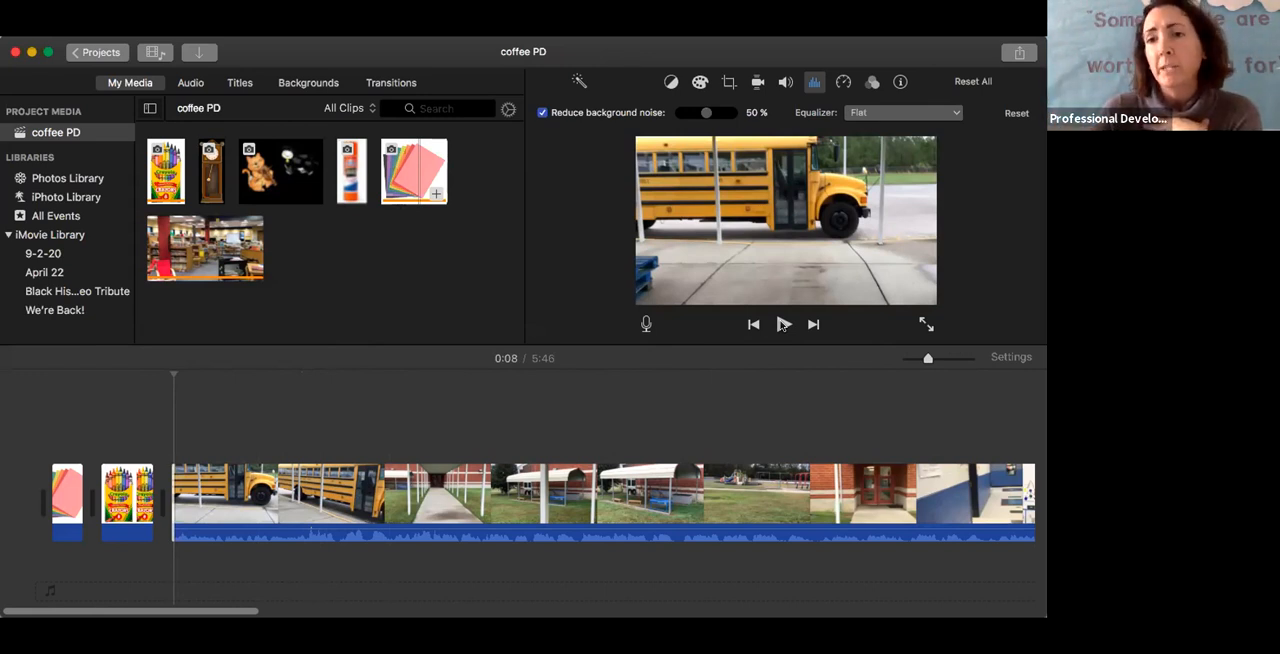
left_click(783, 325)
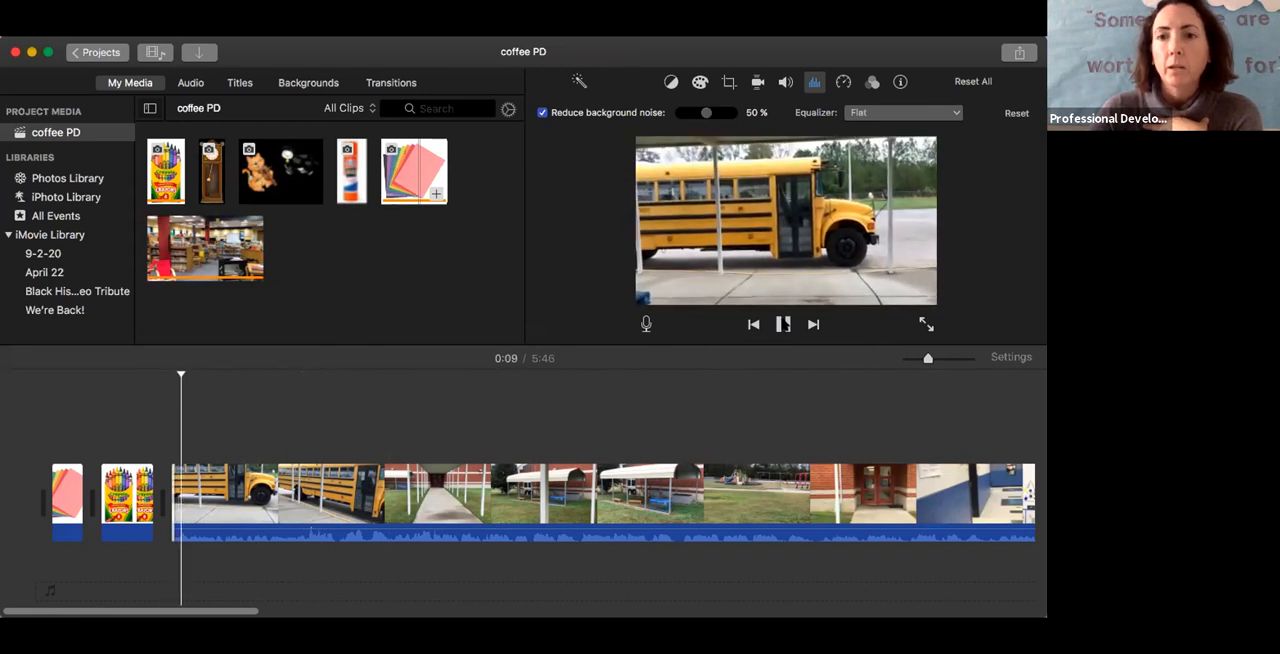
left_click(784, 324)
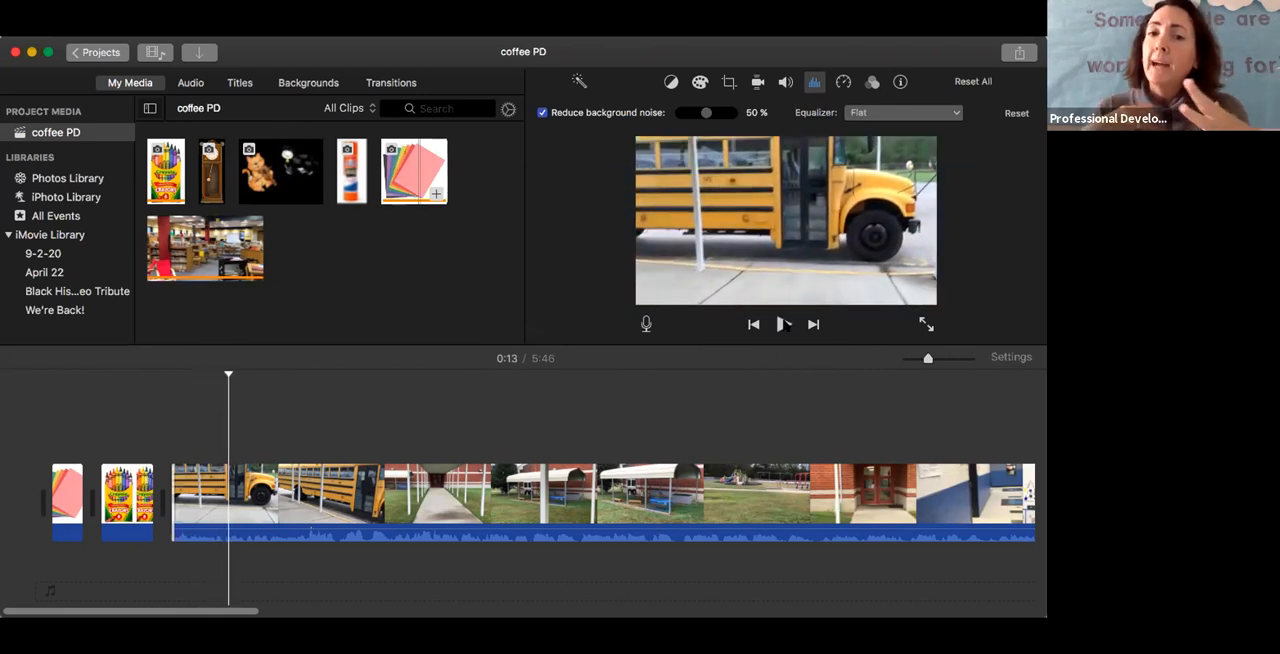
Turn off background noise reduction for the video clip and raise its volume to 400%
left_click(542, 113)
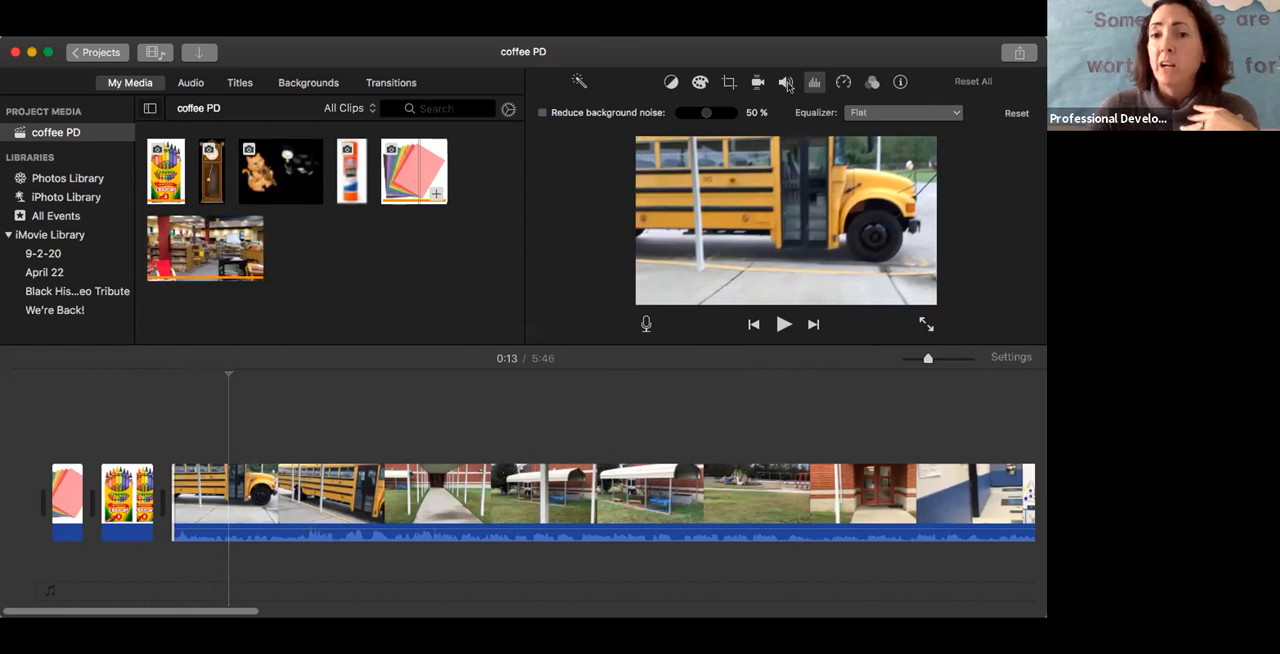
left_click(758, 83)
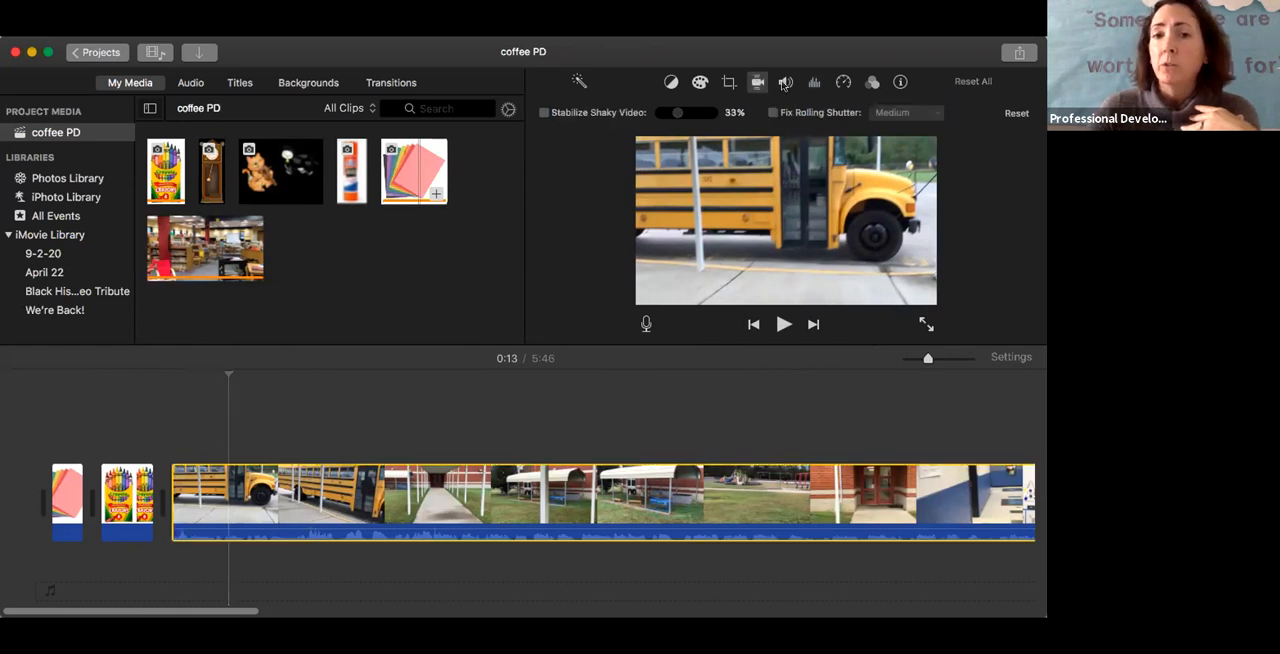
left_click(785, 84)
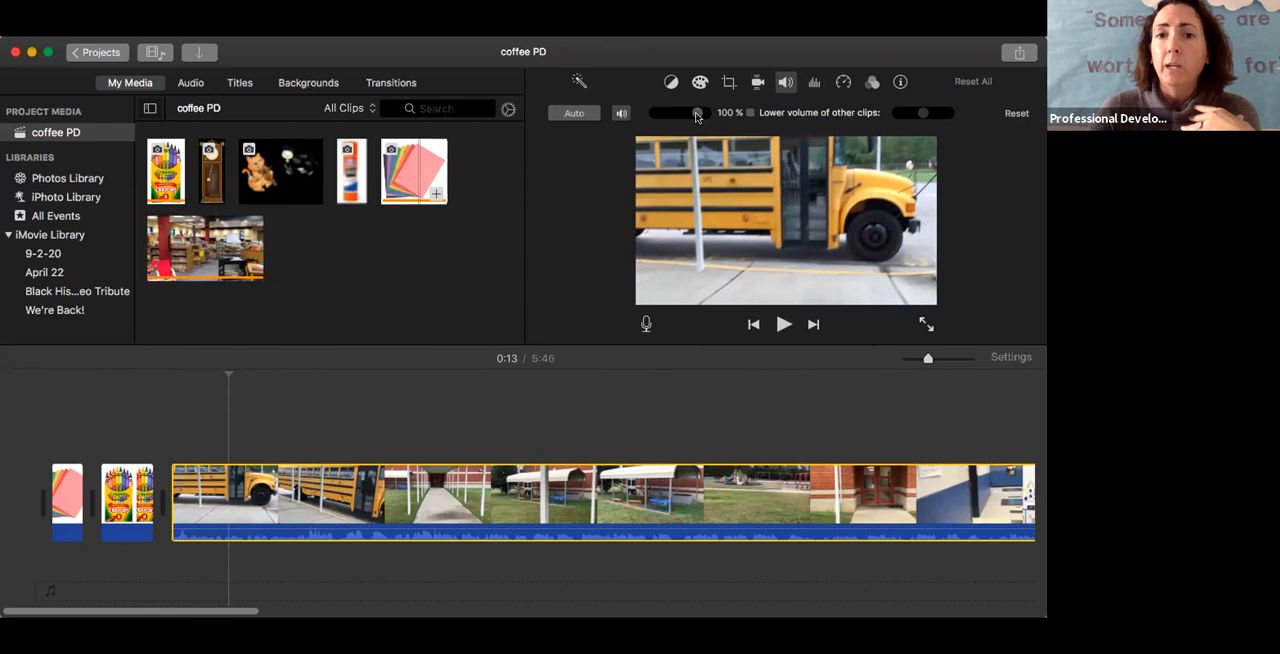
left_click_drag(697, 116, 712, 118)
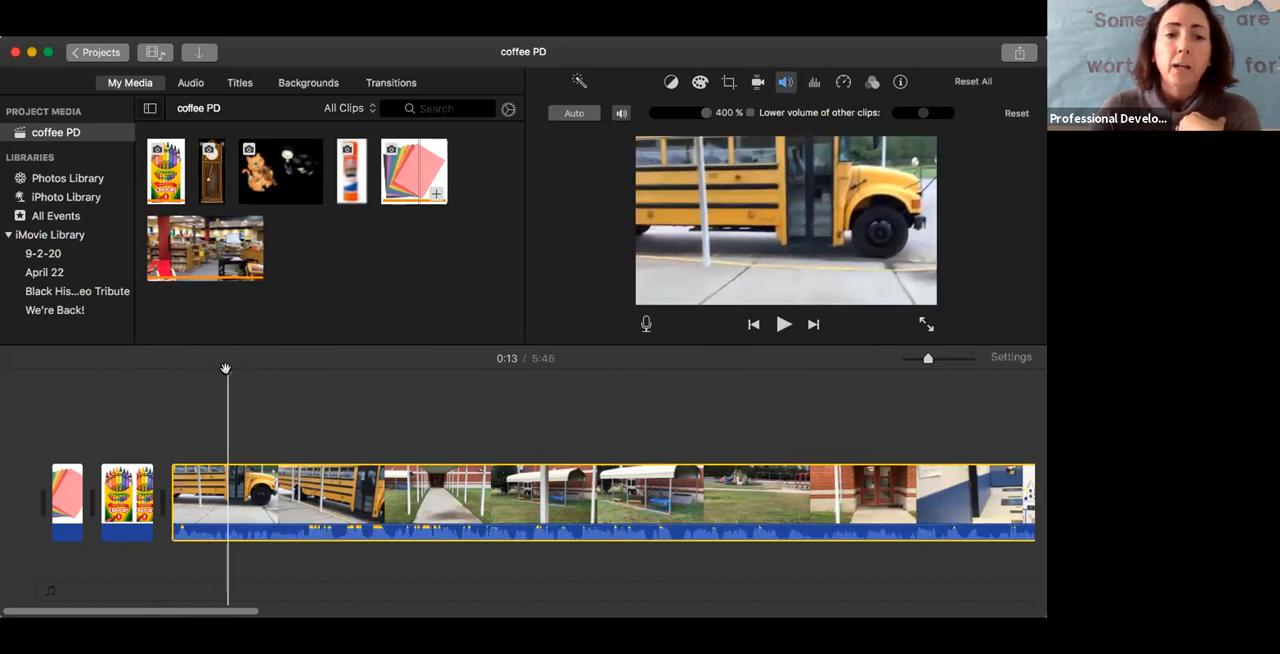
Play the video clip from its start to listen to the amplified audio, and pause after a few seconds
left_click_drag(226, 370, 170, 368)
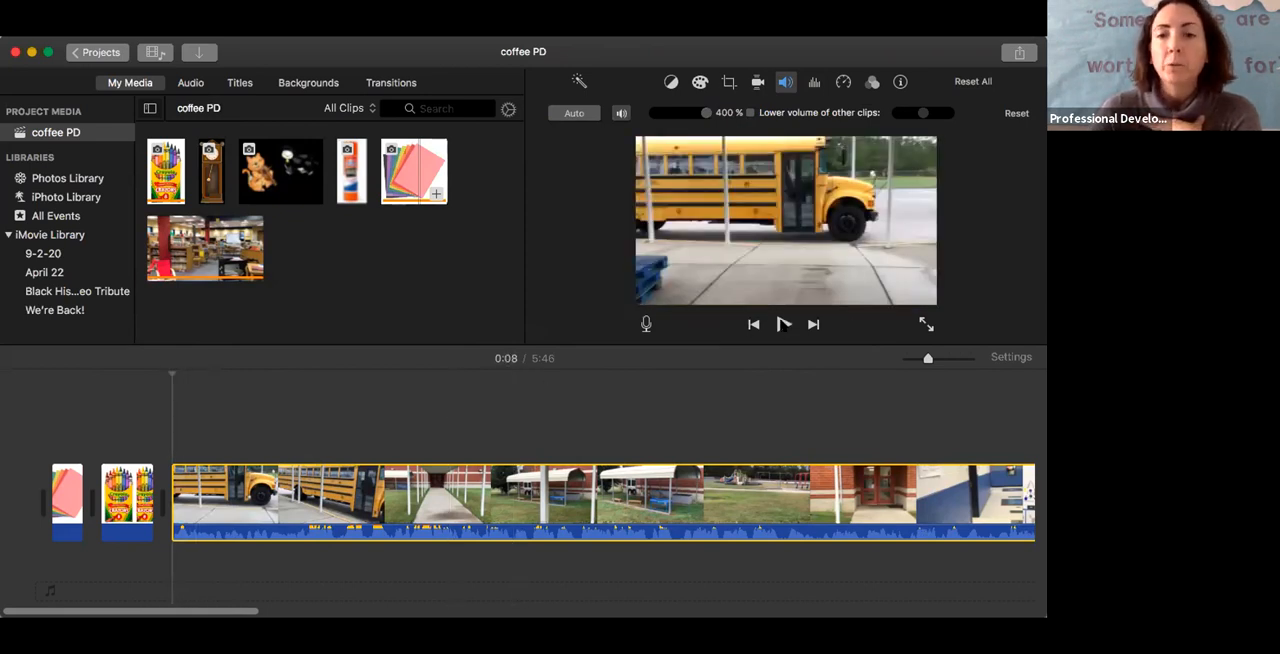
left_click(783, 324)
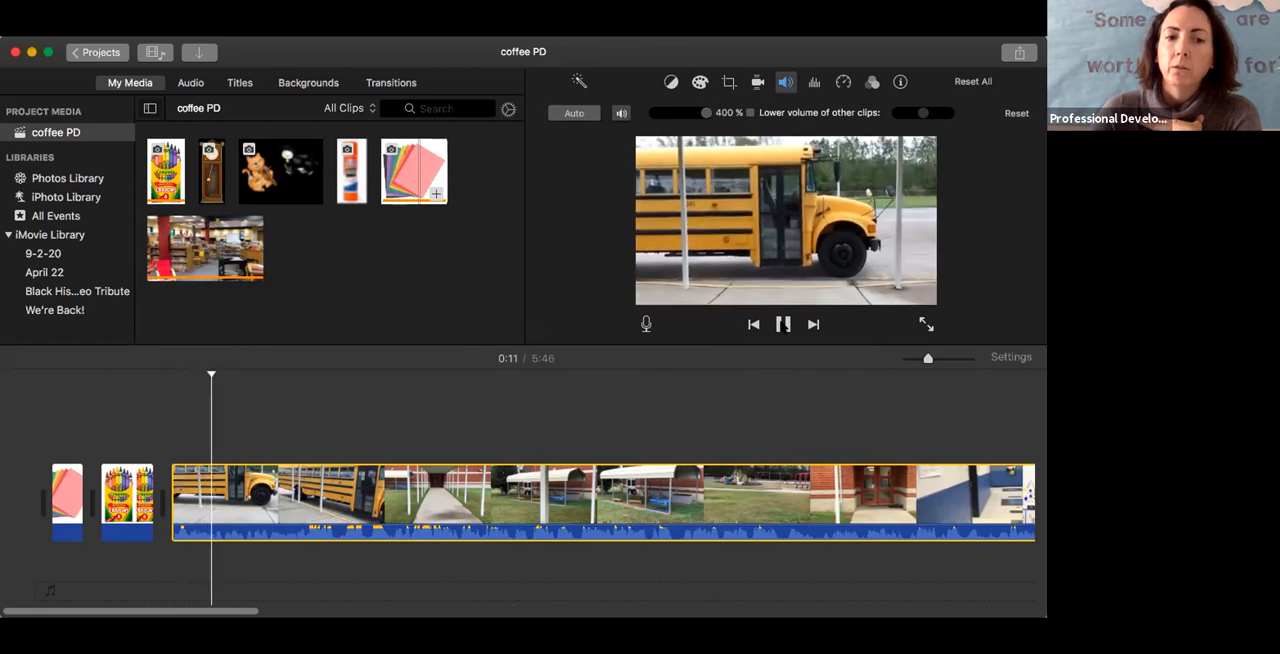
left_click(783, 325)
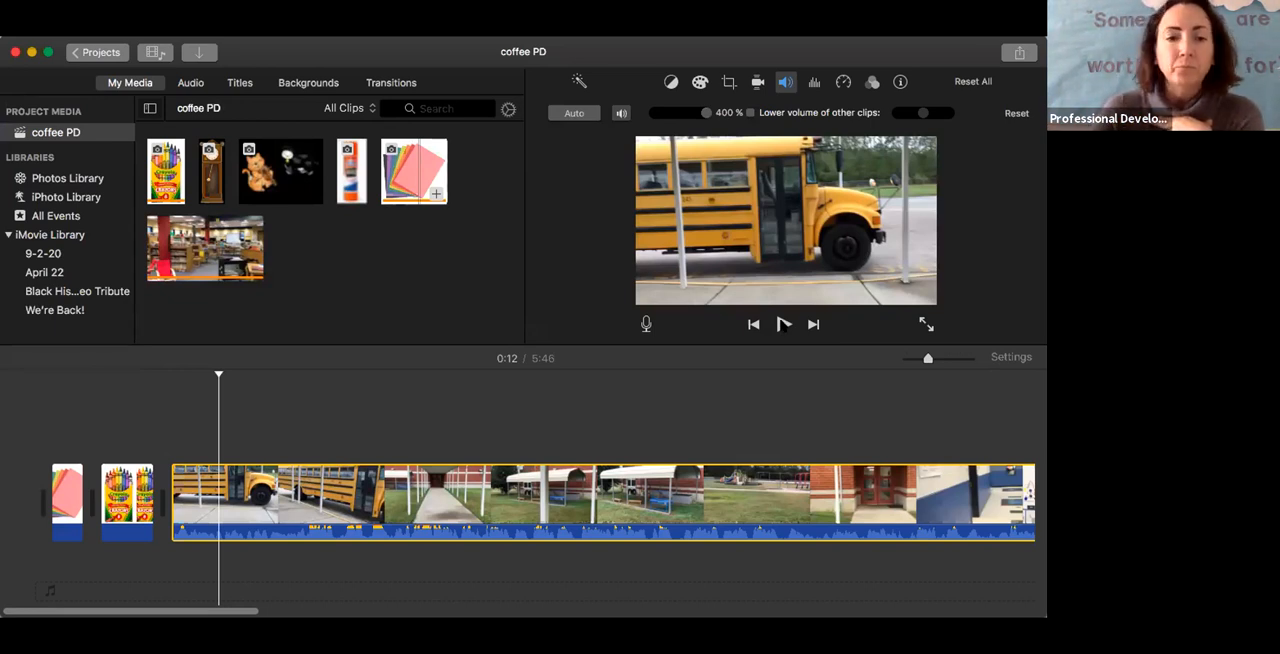
left_click(783, 324)
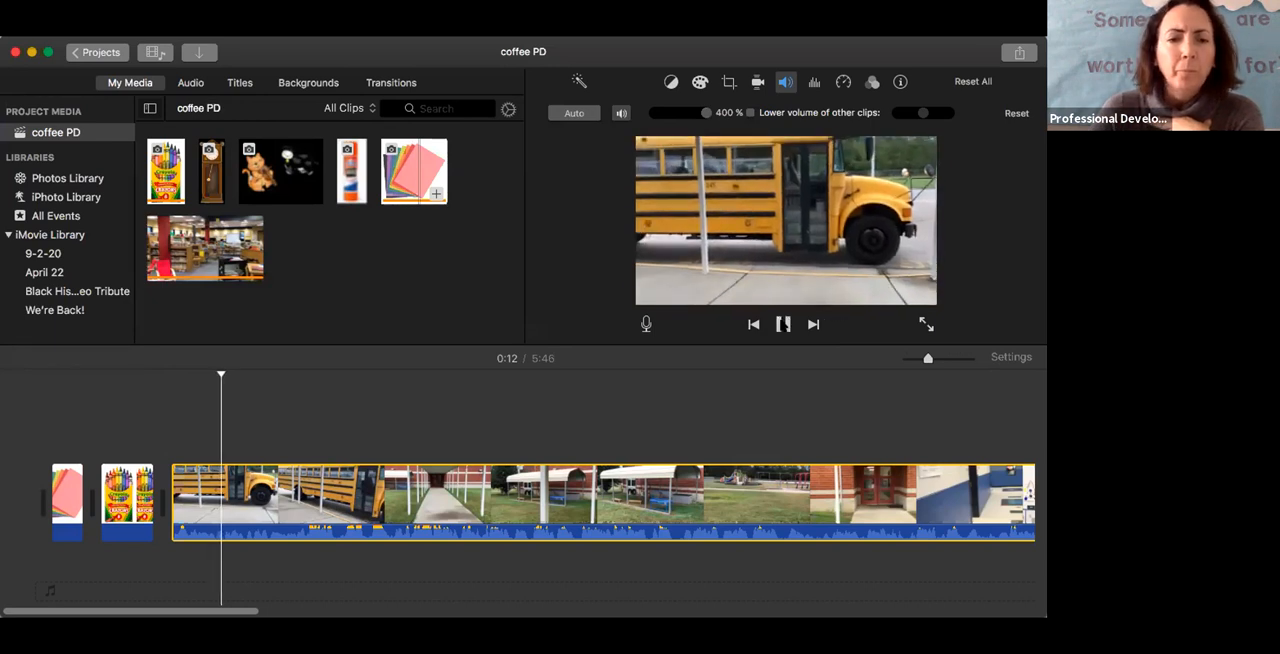
left_click(783, 324)
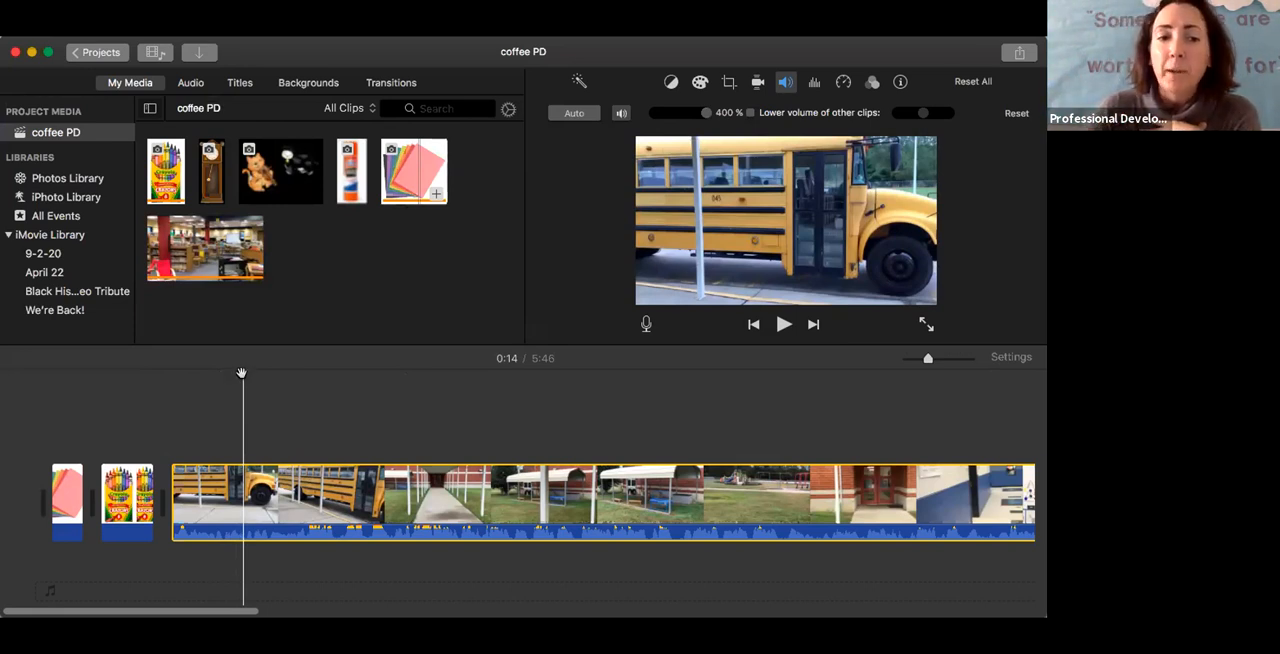
Replay the clip's opening up to 0:12, split the clip there, and delete the opening piece
left_click_drag(241, 373, 193, 371)
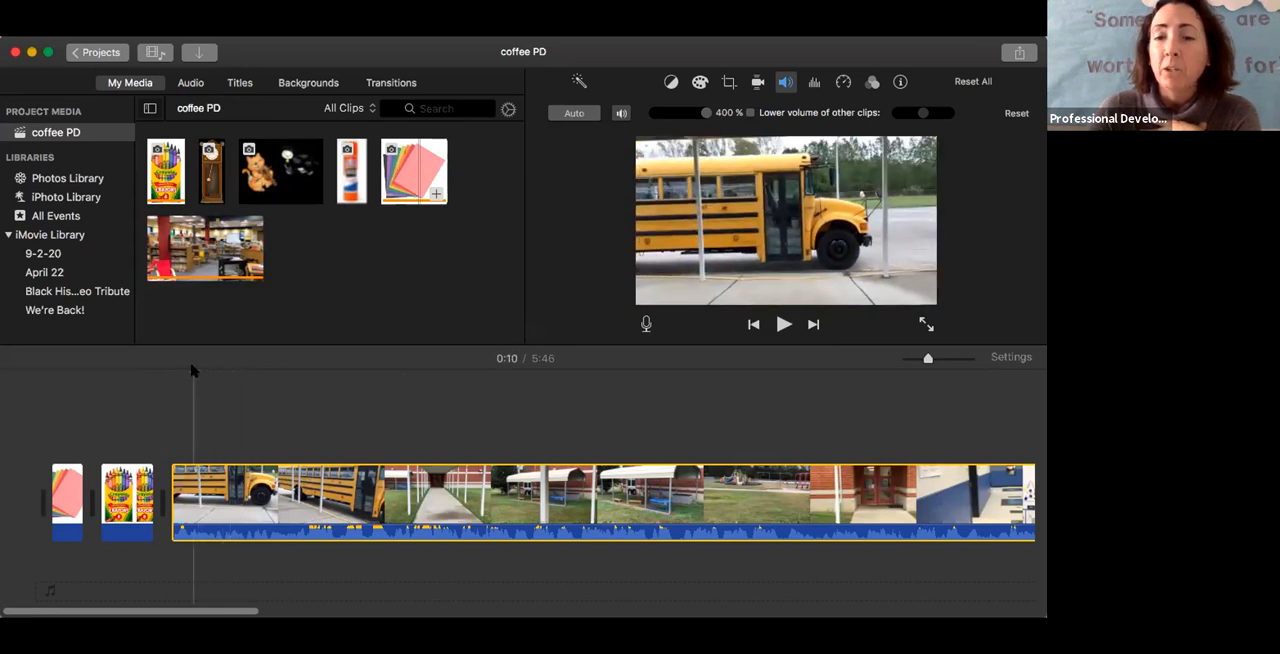
left_click(783, 325)
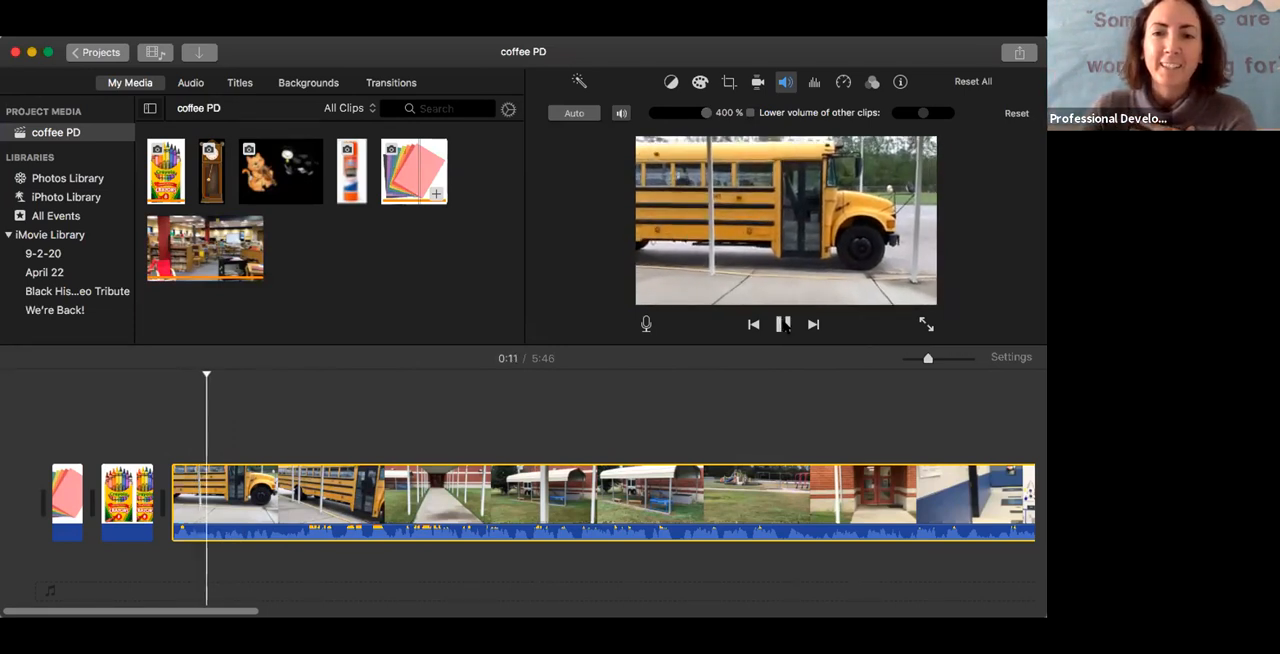
left_click(783, 325)
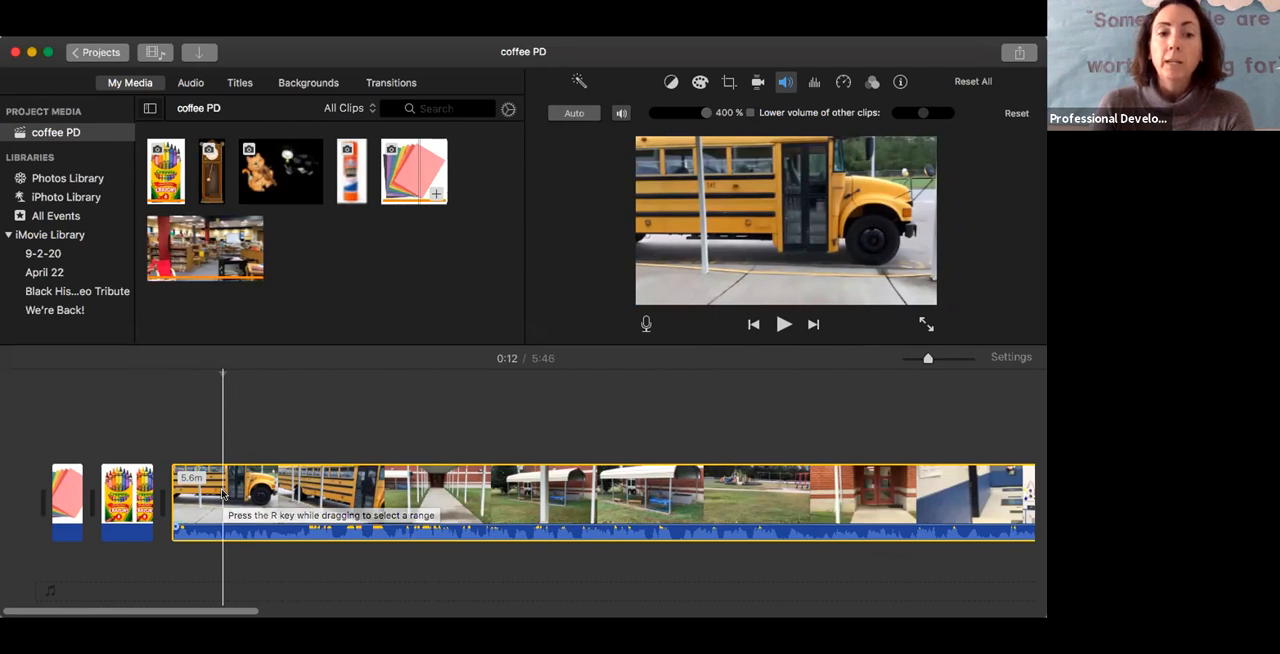
right_click(222, 494)
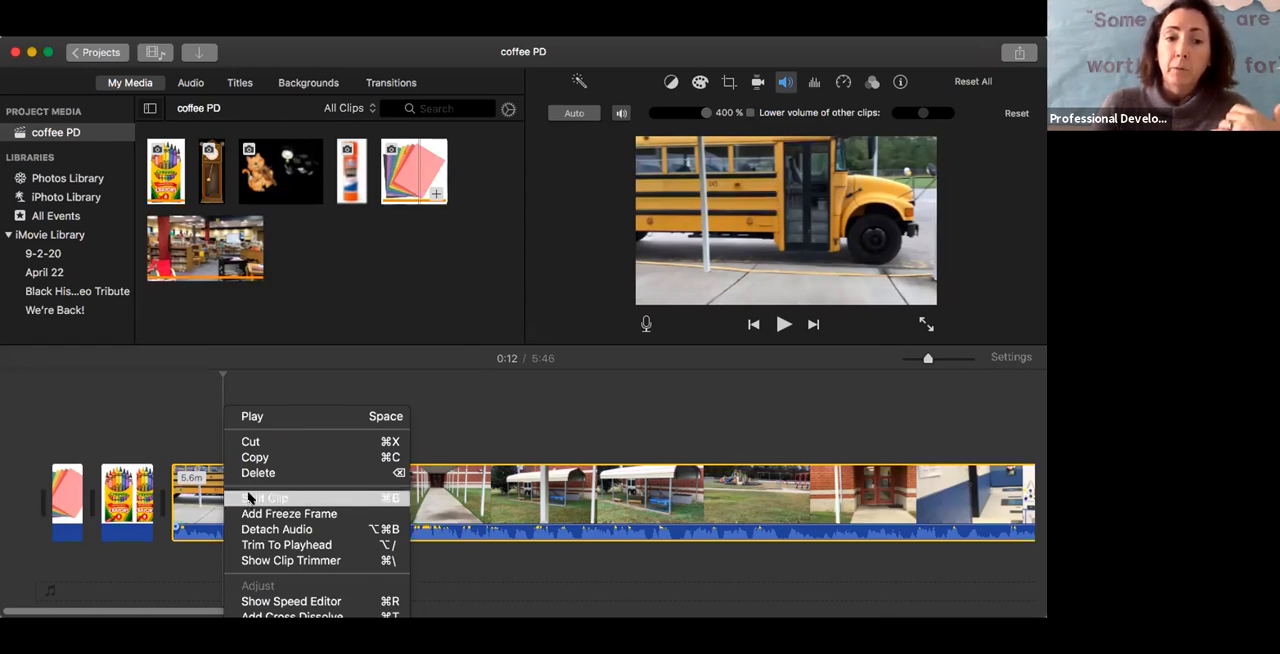
left_click(250, 498)
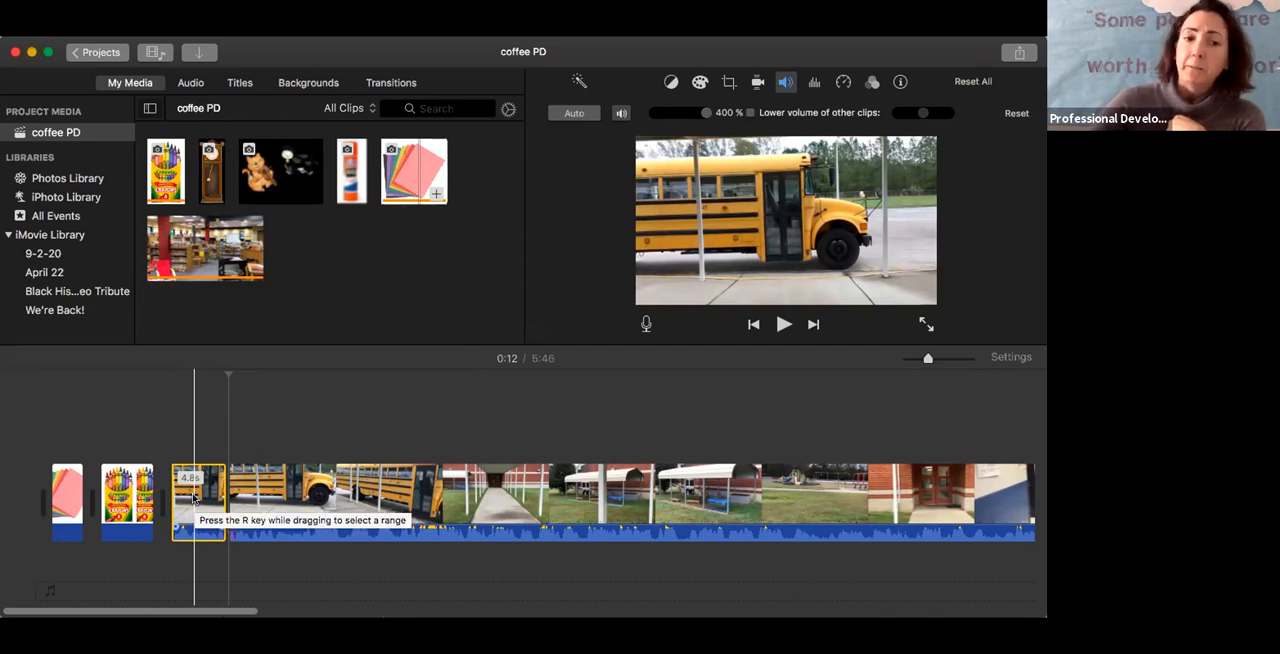
key("Delete")
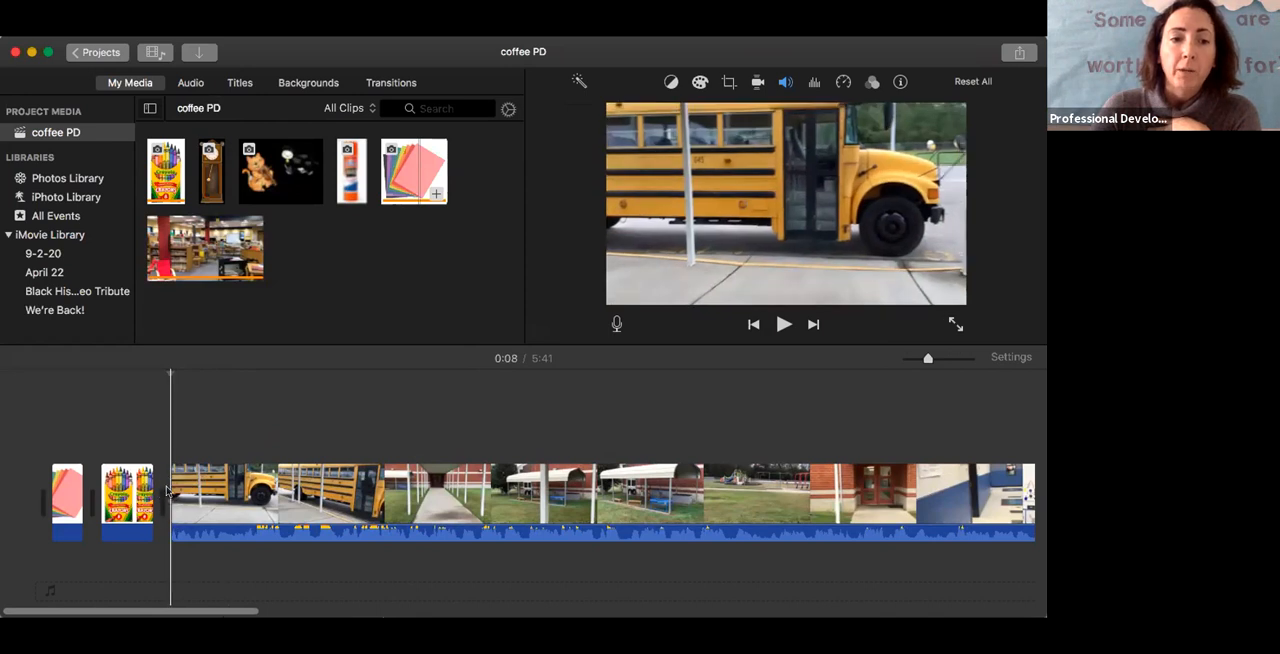
Play the shortened video clip up to 0:12 and split it at that point
left_click(782, 325)
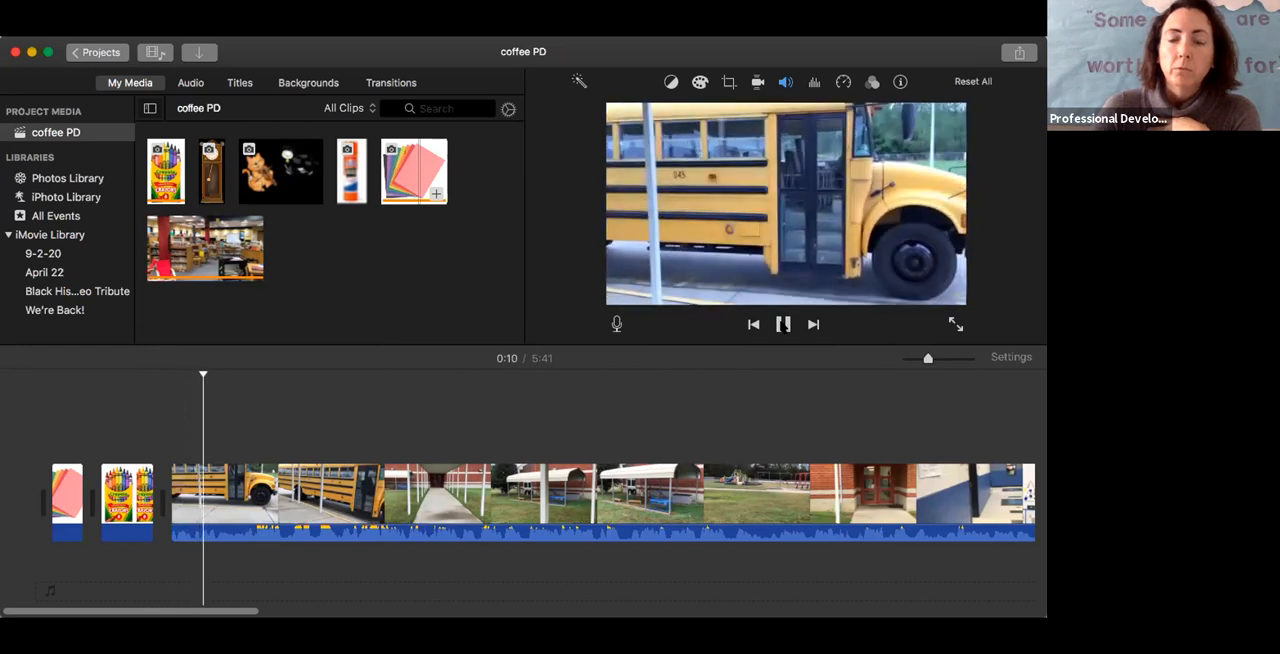
left_click(783, 325)
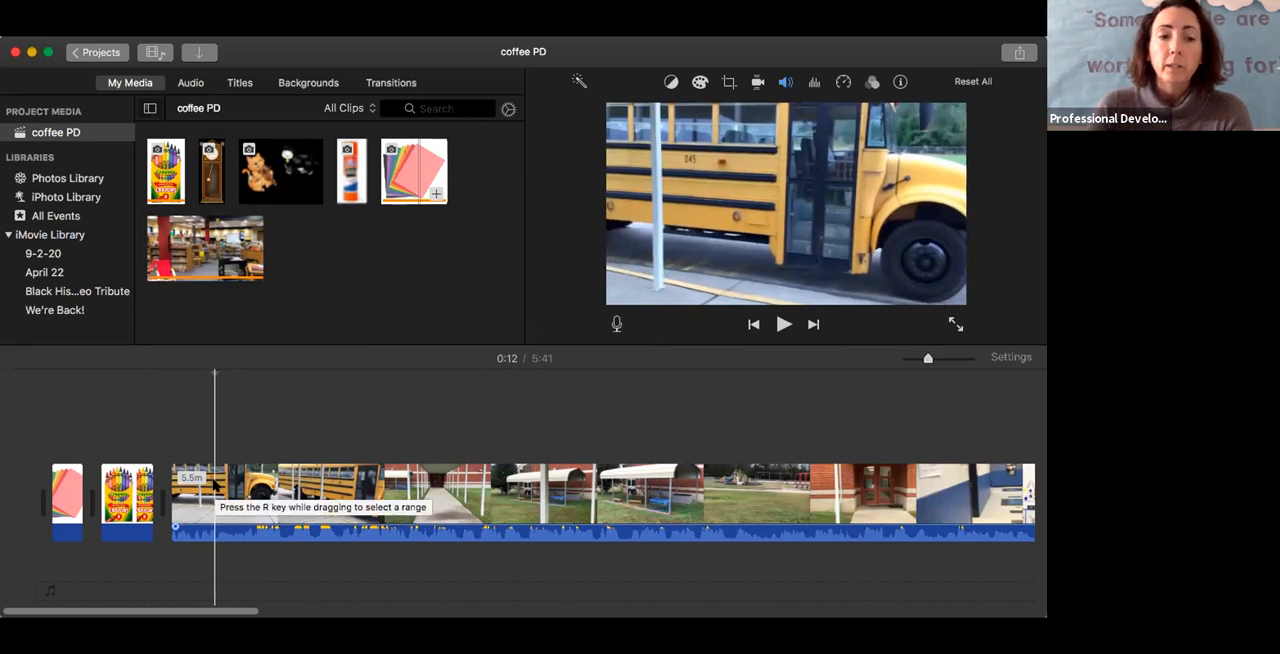
right_click(214, 484)
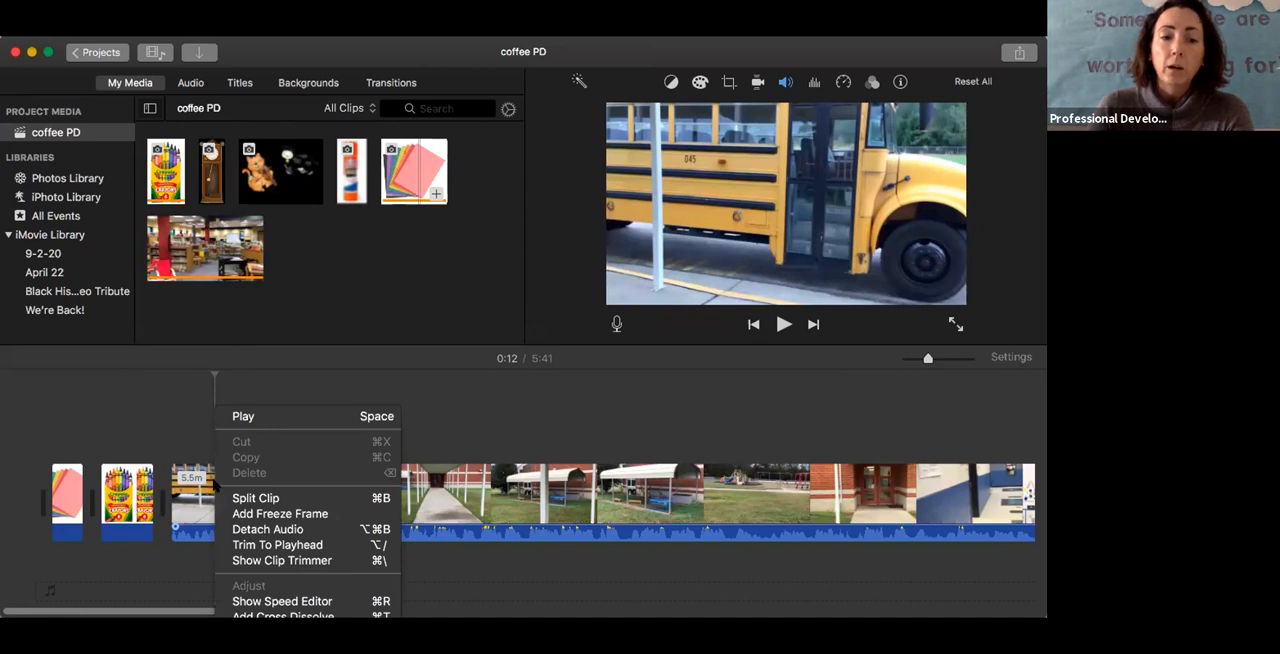
left_click(242, 497)
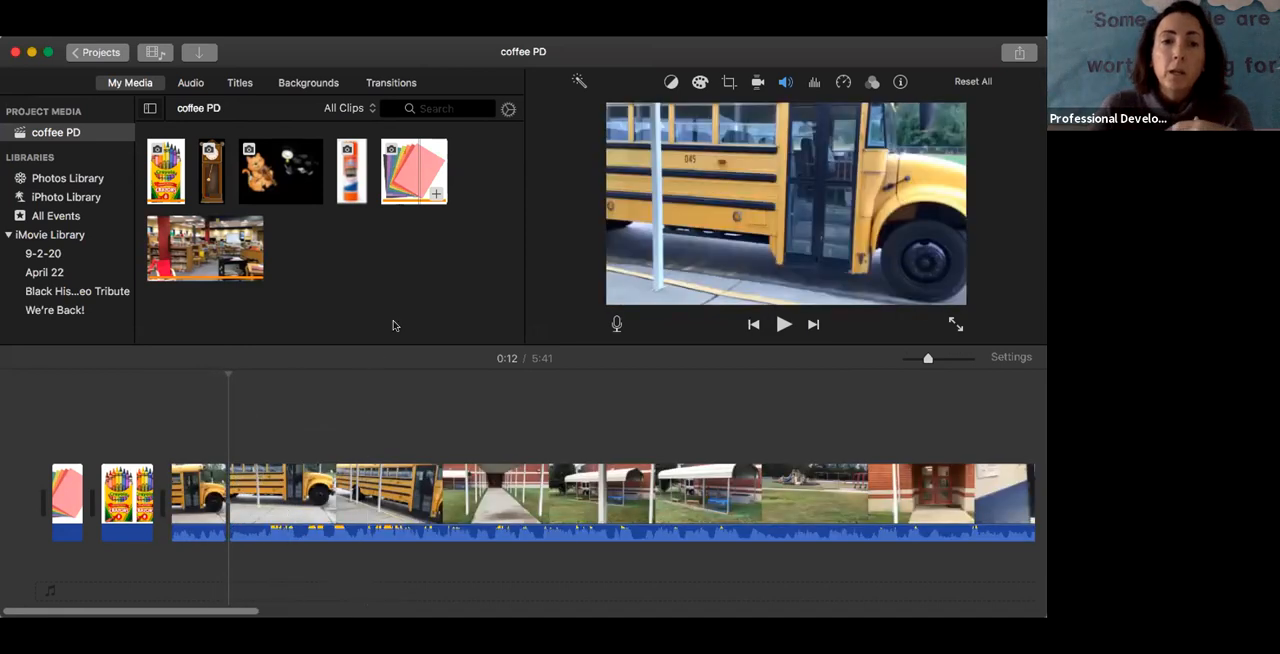
Add a Swap transition at the split between the two pieces of the bus video clip
left_click(361, 178)
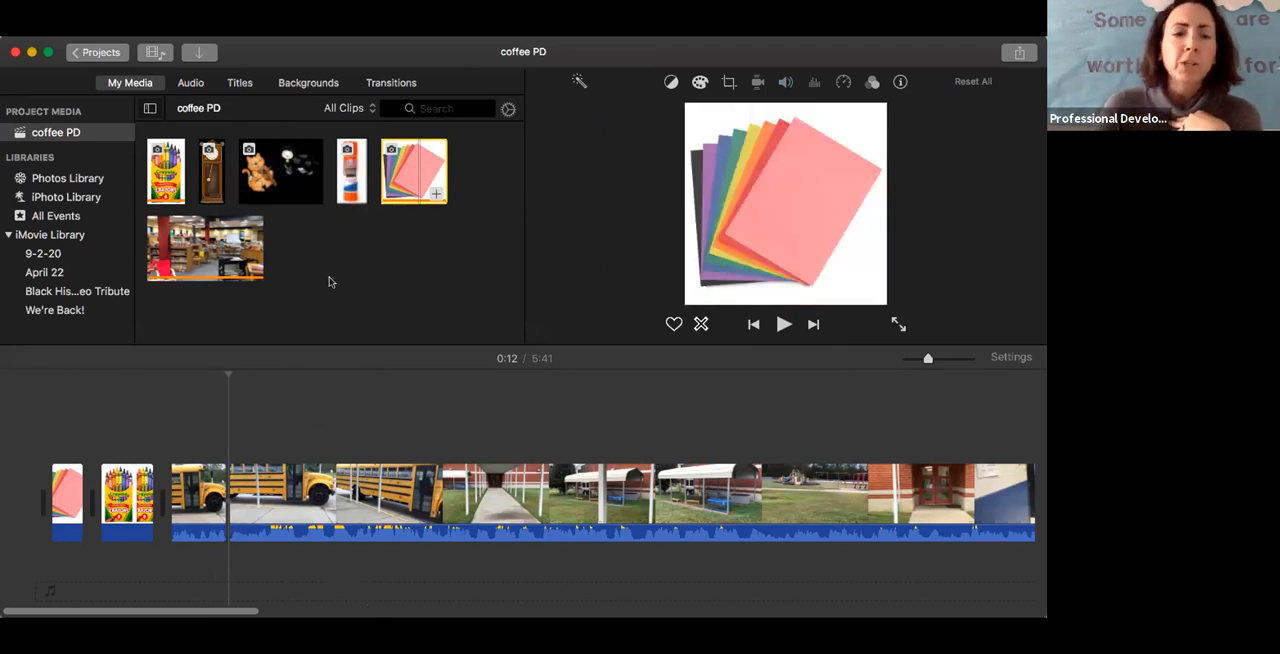
left_click(215, 490)
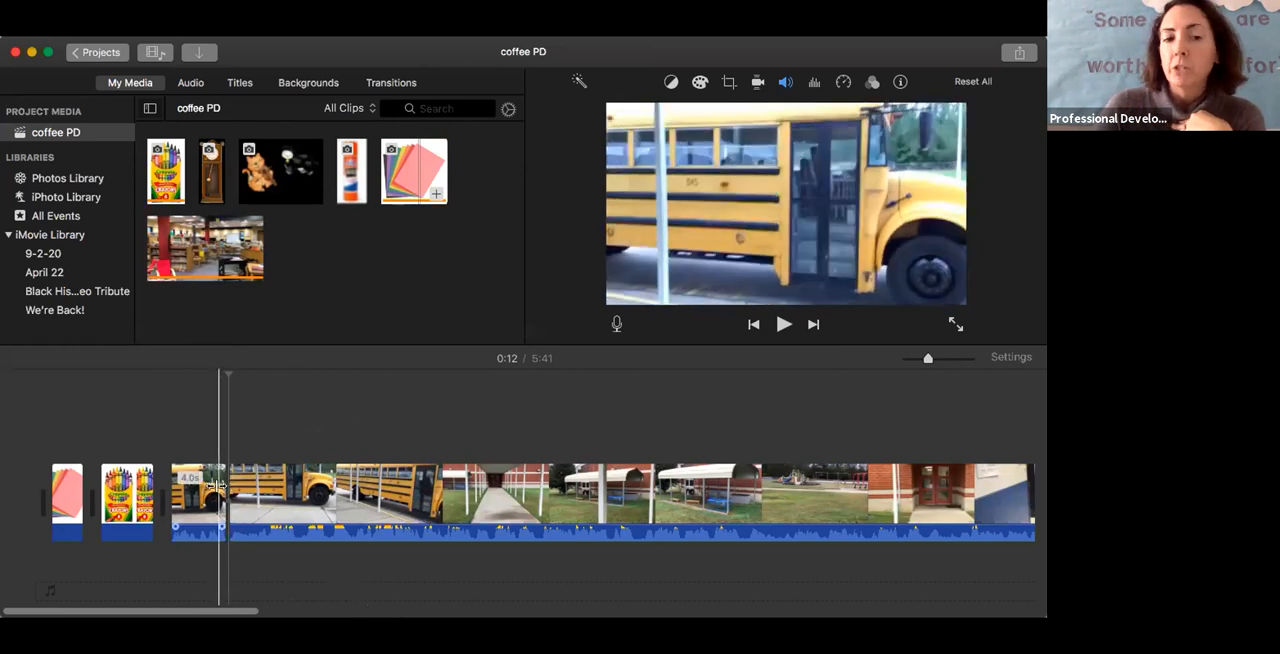
left_click(399, 83)
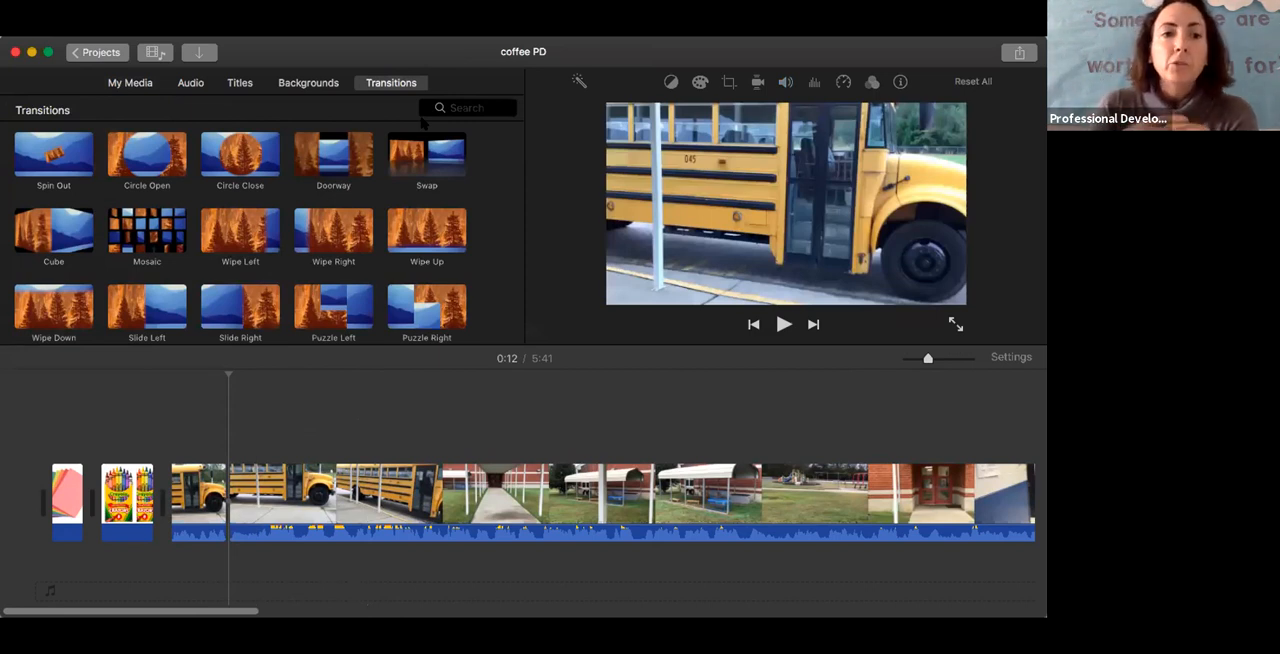
mouse_move(424, 153)
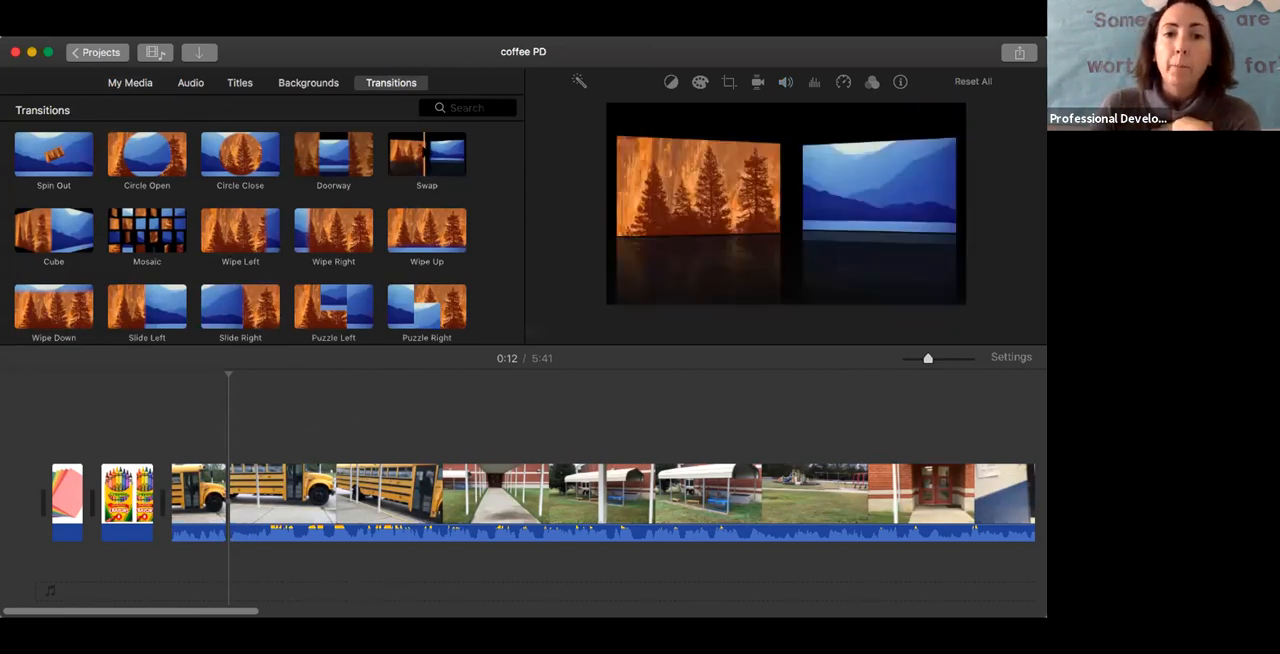
left_click_drag(424, 155, 232, 495)
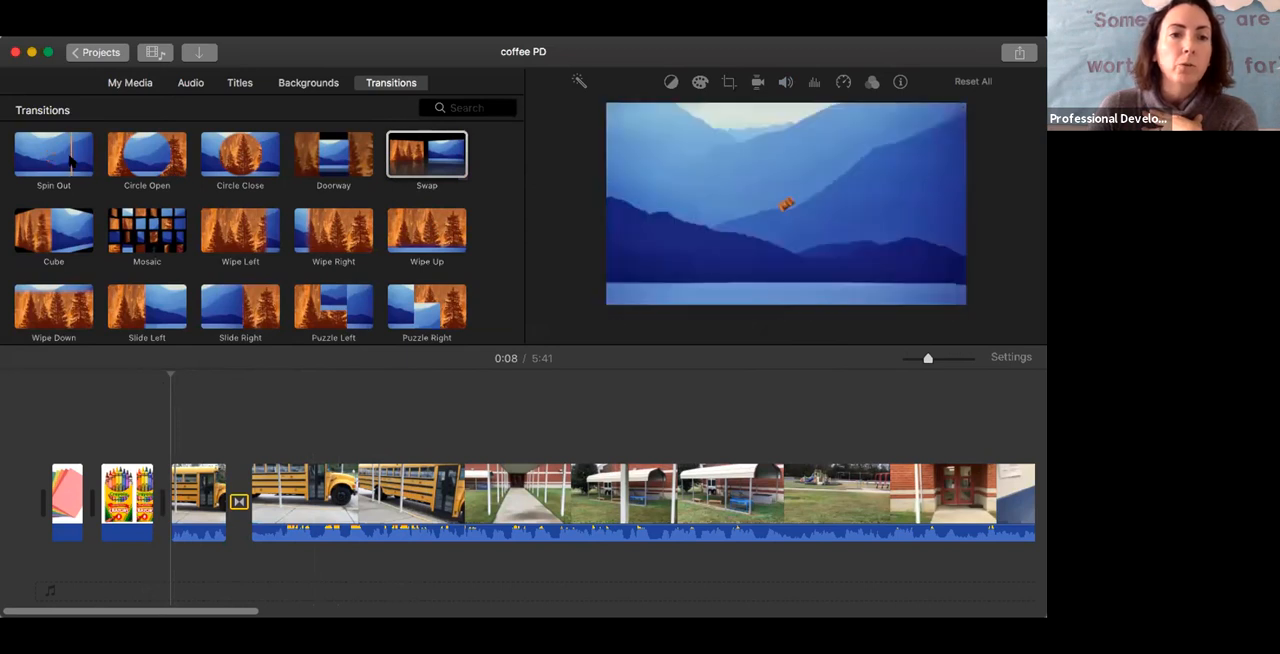
Add a Spin Out transition between the crayons image and the bus clip, and a Doorway transition between the paper and crayons images
left_click_drag(70, 160, 164, 504)
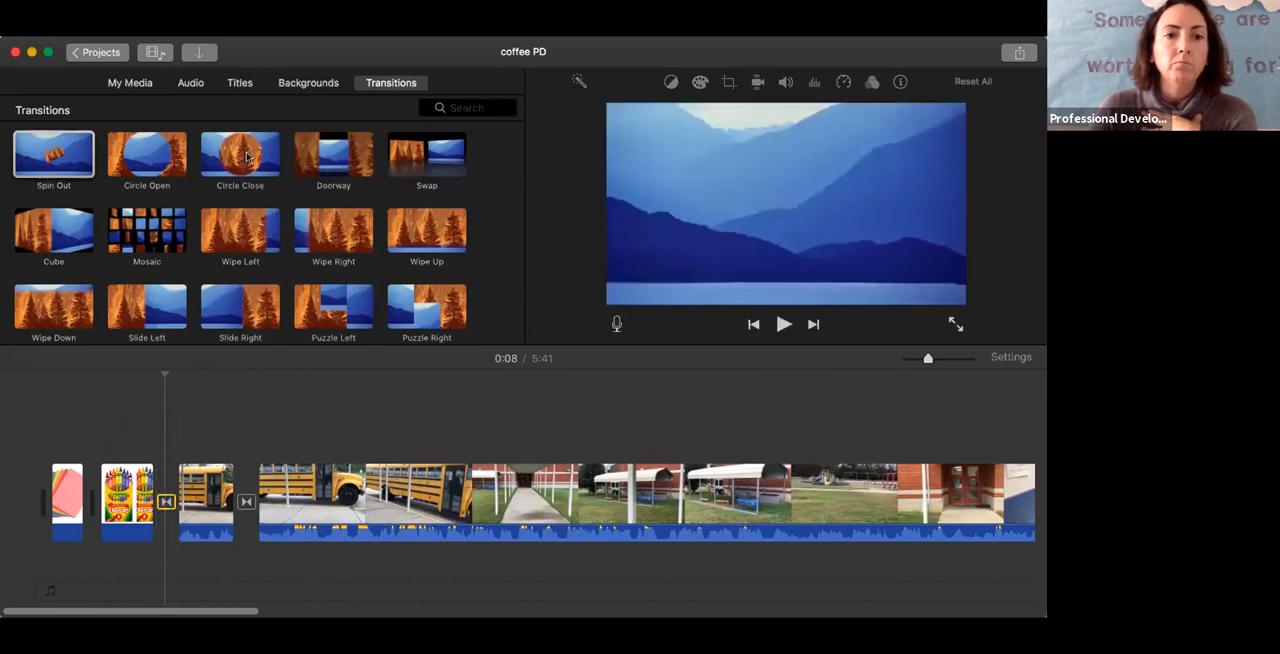
left_click(326, 160)
left_click_drag(110, 434, 94, 500)
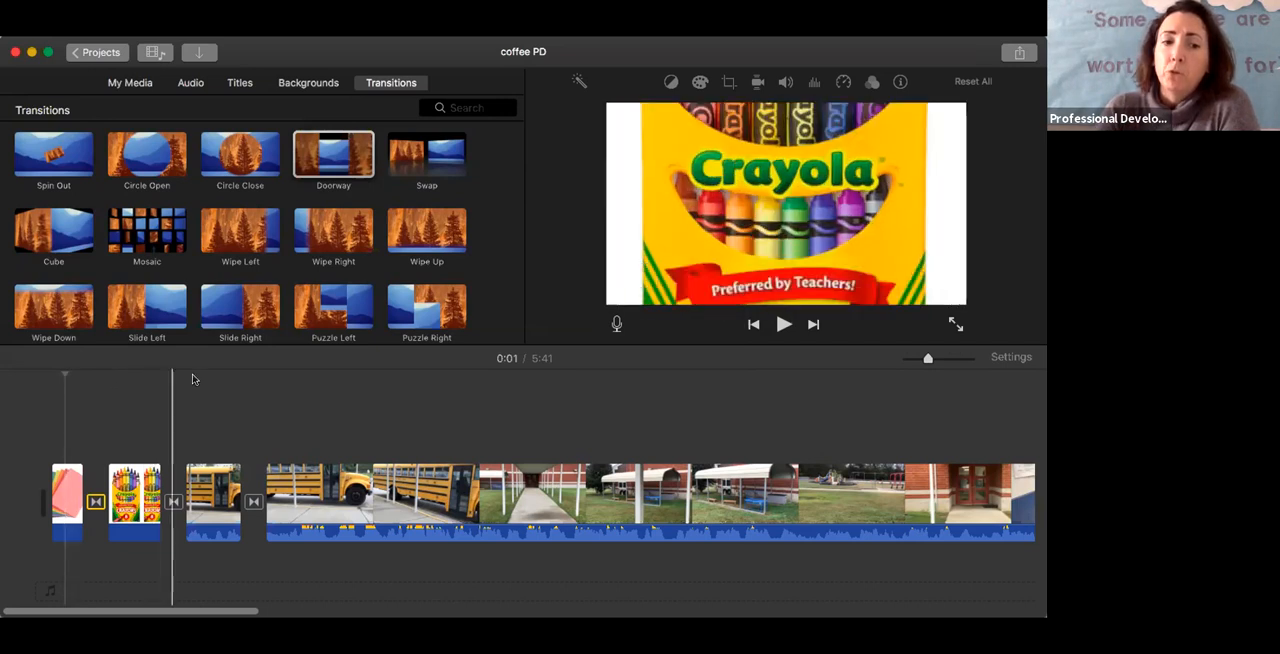
Play the project's opening to preview the transitions, and check the duration setting of the Swap transition between the bus clips
left_click(783, 326)
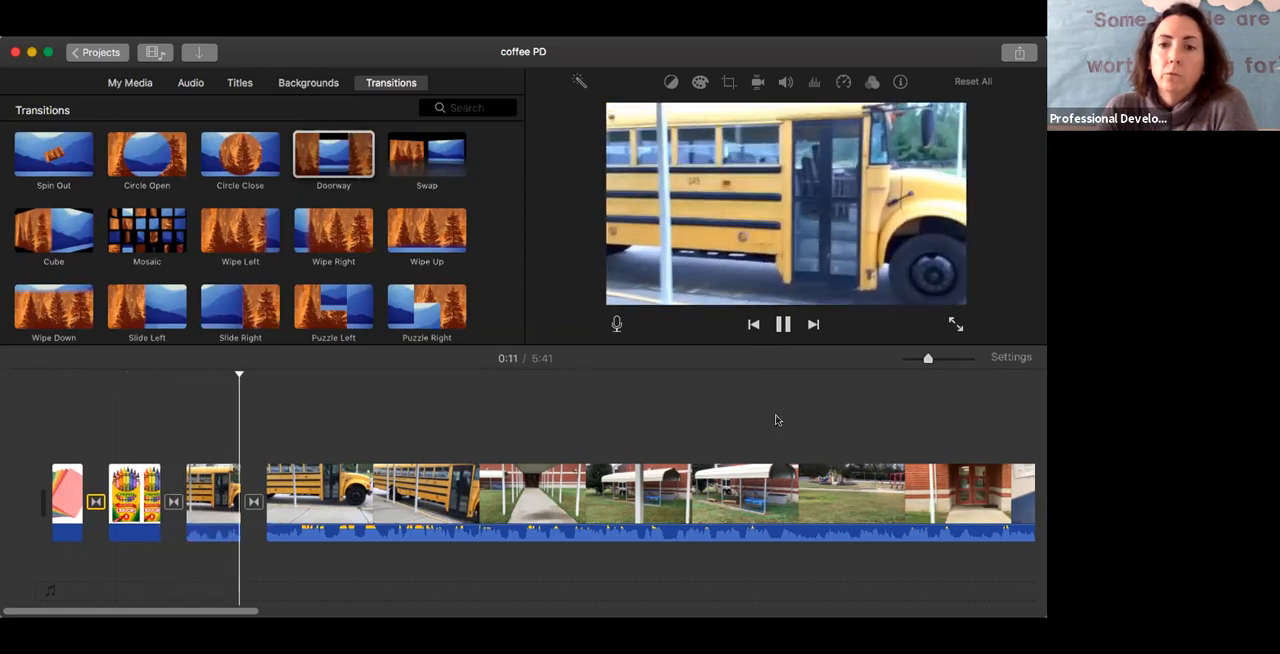
left_click(783, 324)
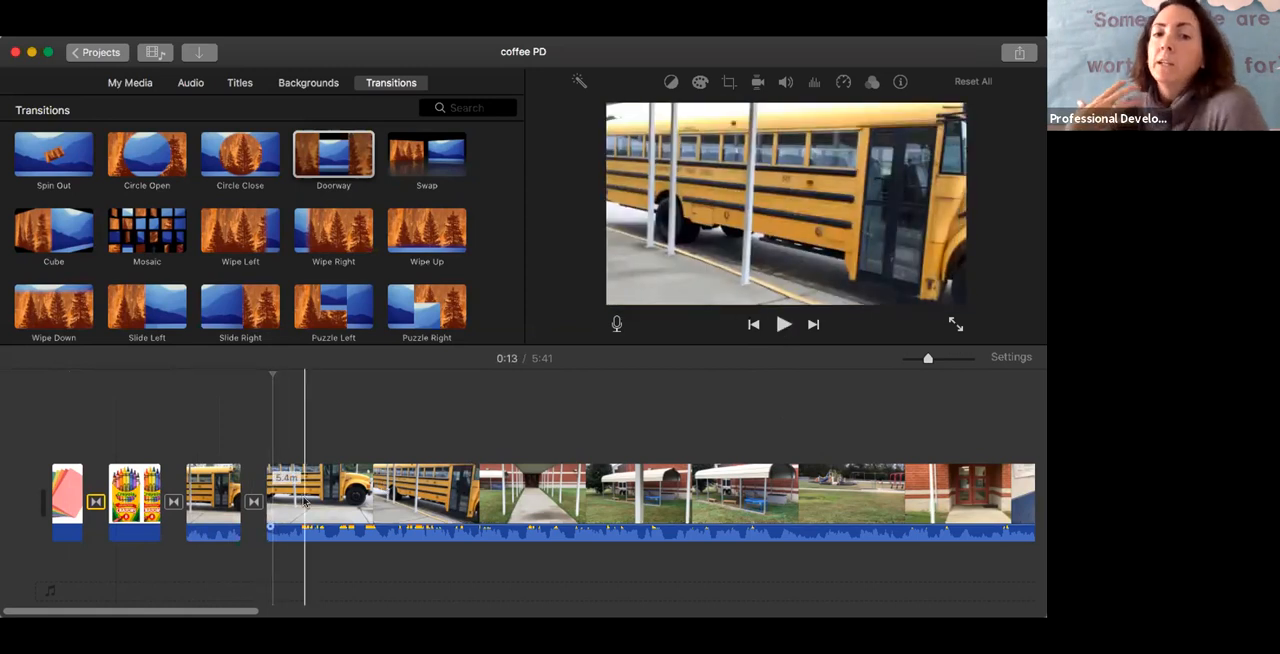
left_click(254, 502)
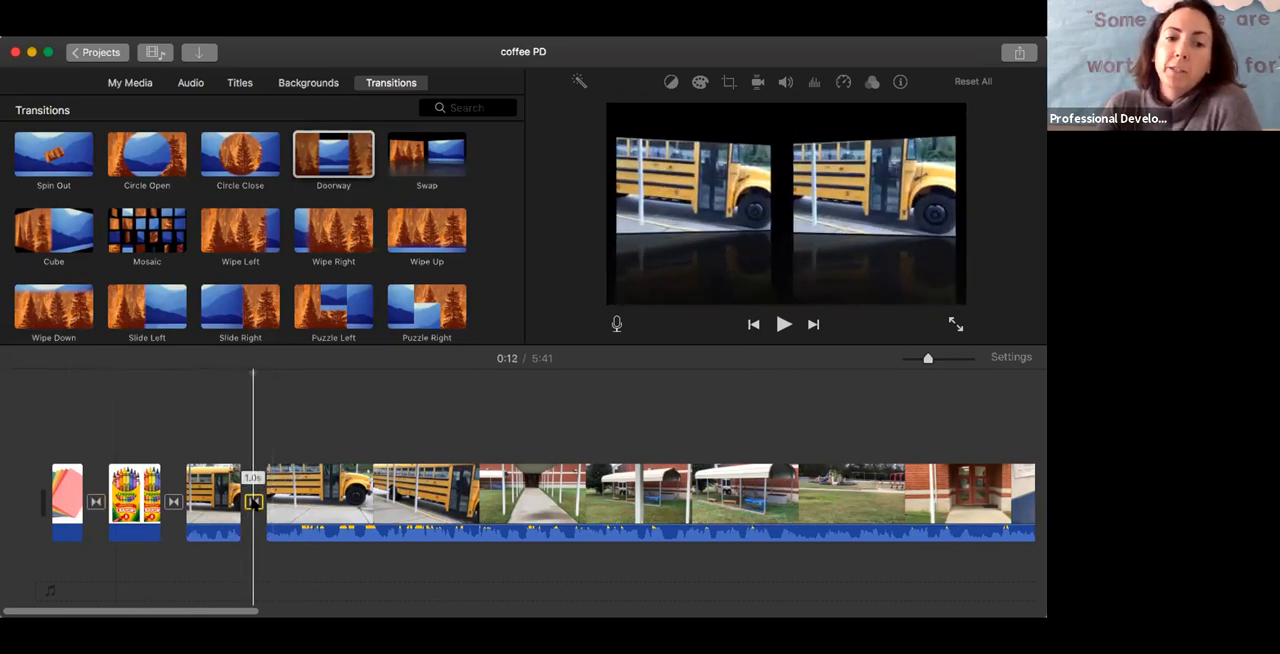
double_click(254, 502)
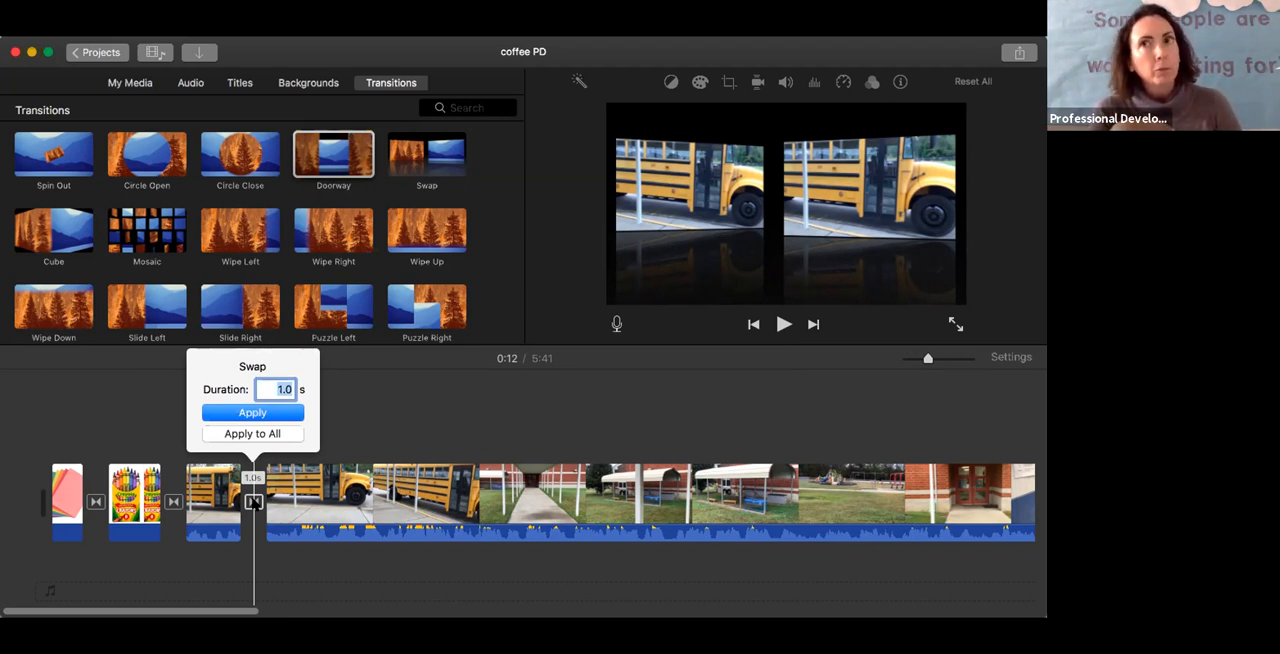
left_click(356, 445)
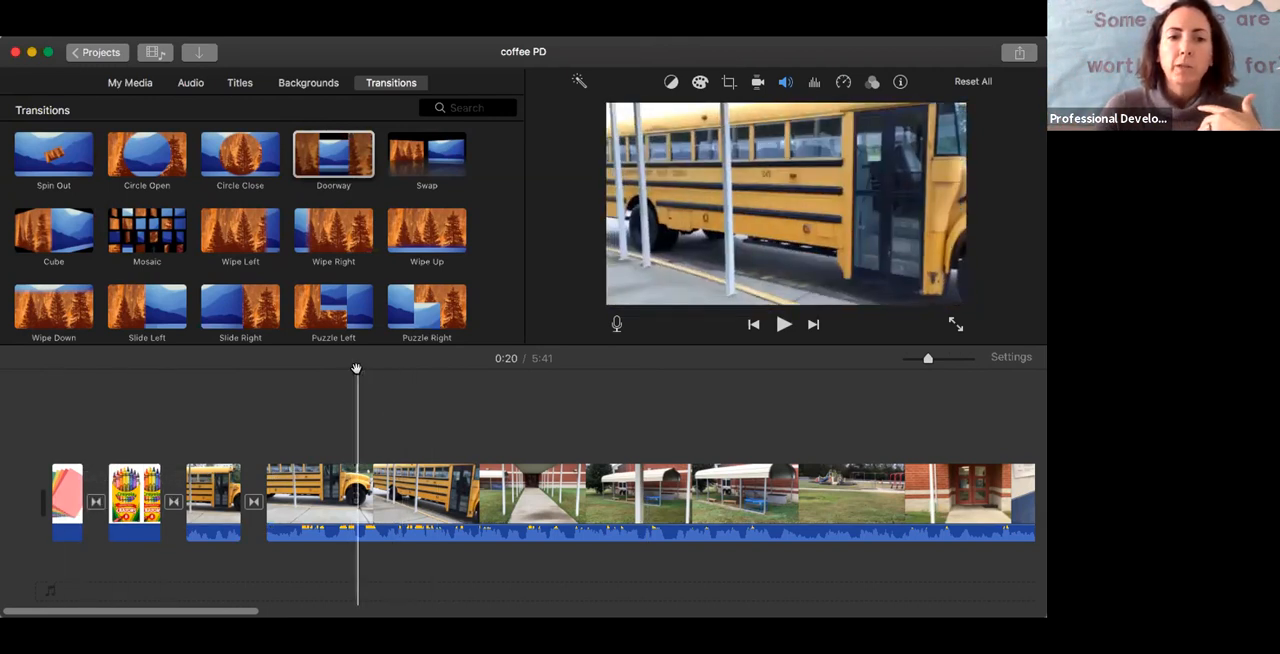
Record a voiceover of about 4 seconds from the start of the project and play it back
left_click_drag(355, 370, 52, 370)
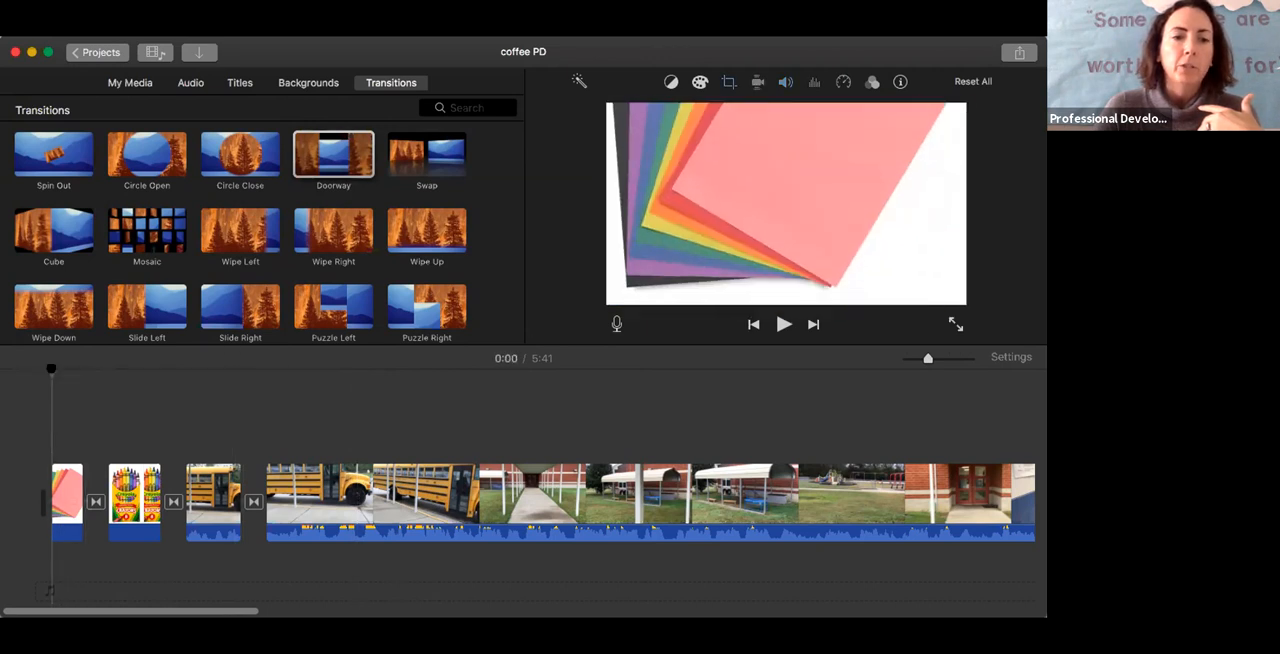
left_click(616, 323)
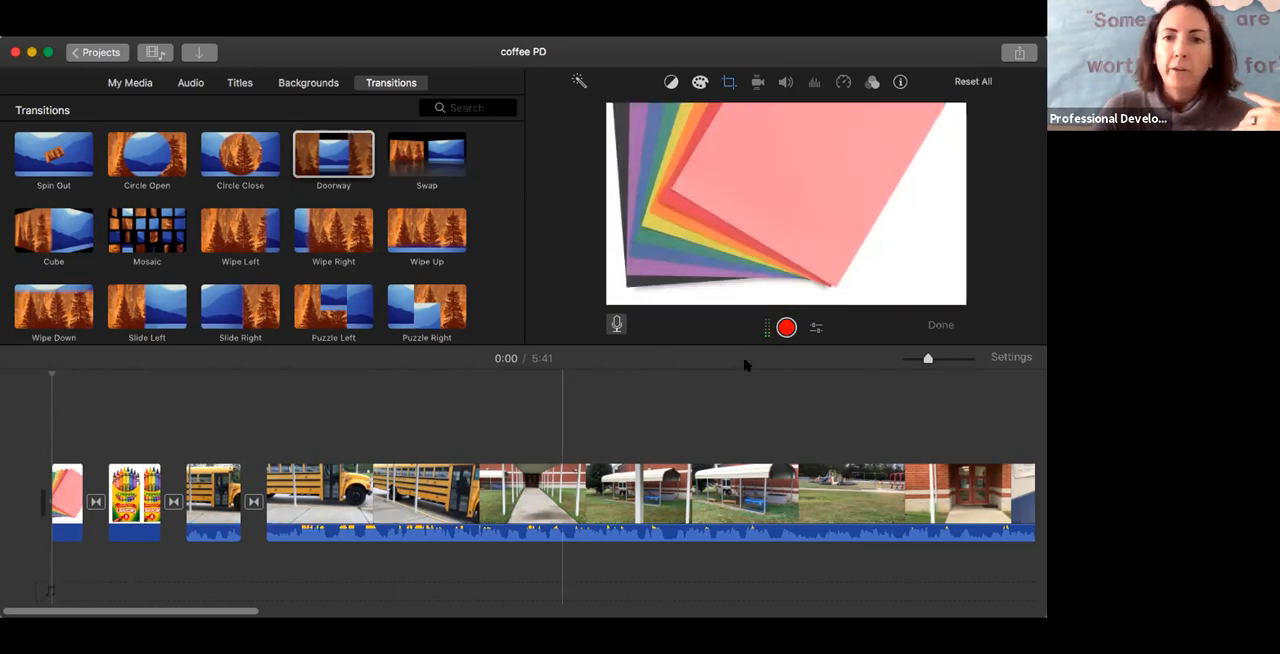
left_click(786, 327)
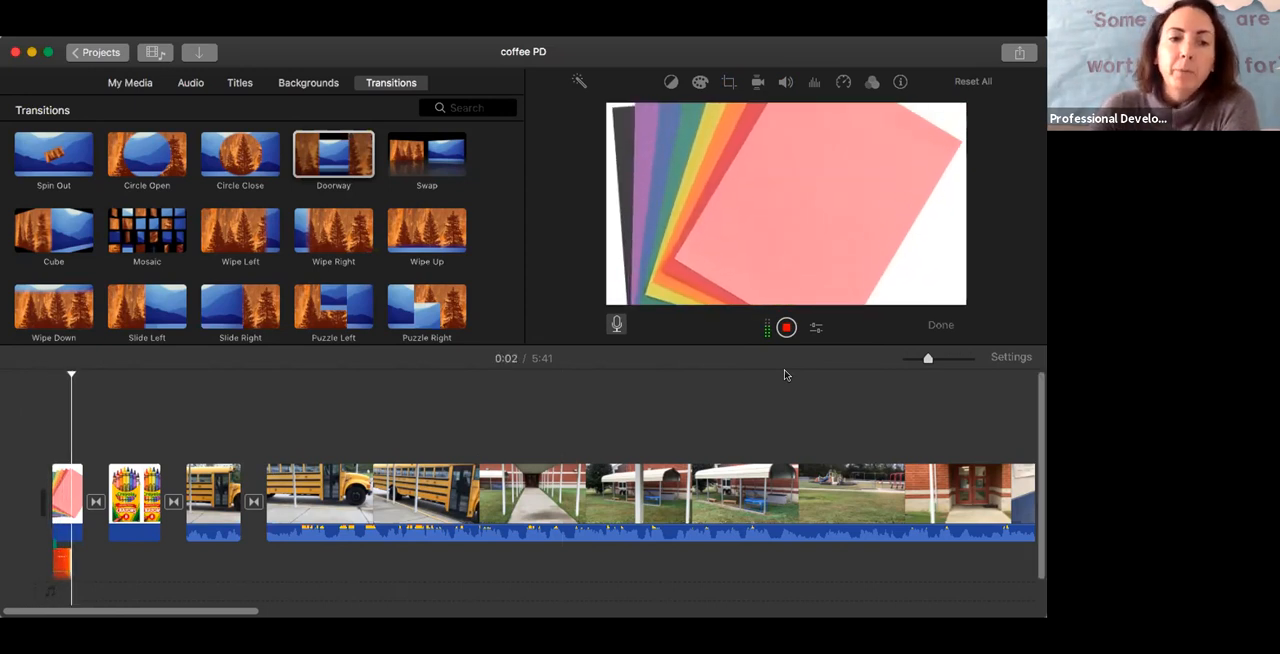
left_click(786, 329)
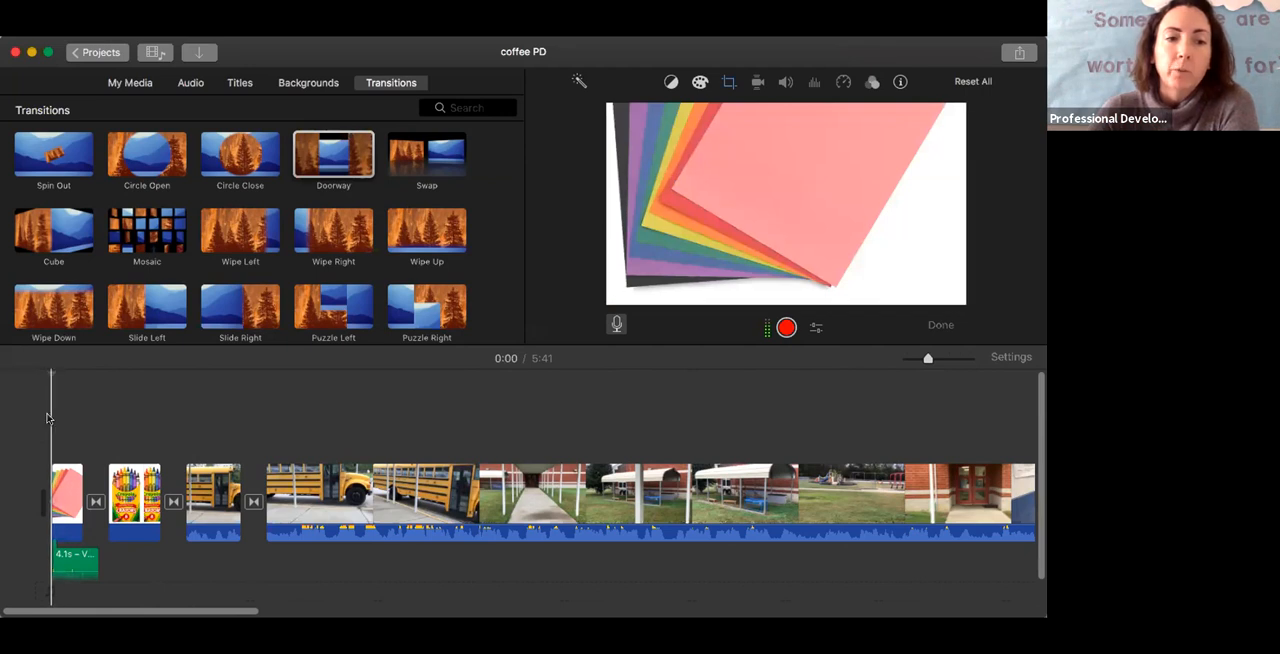
left_click(944, 327)
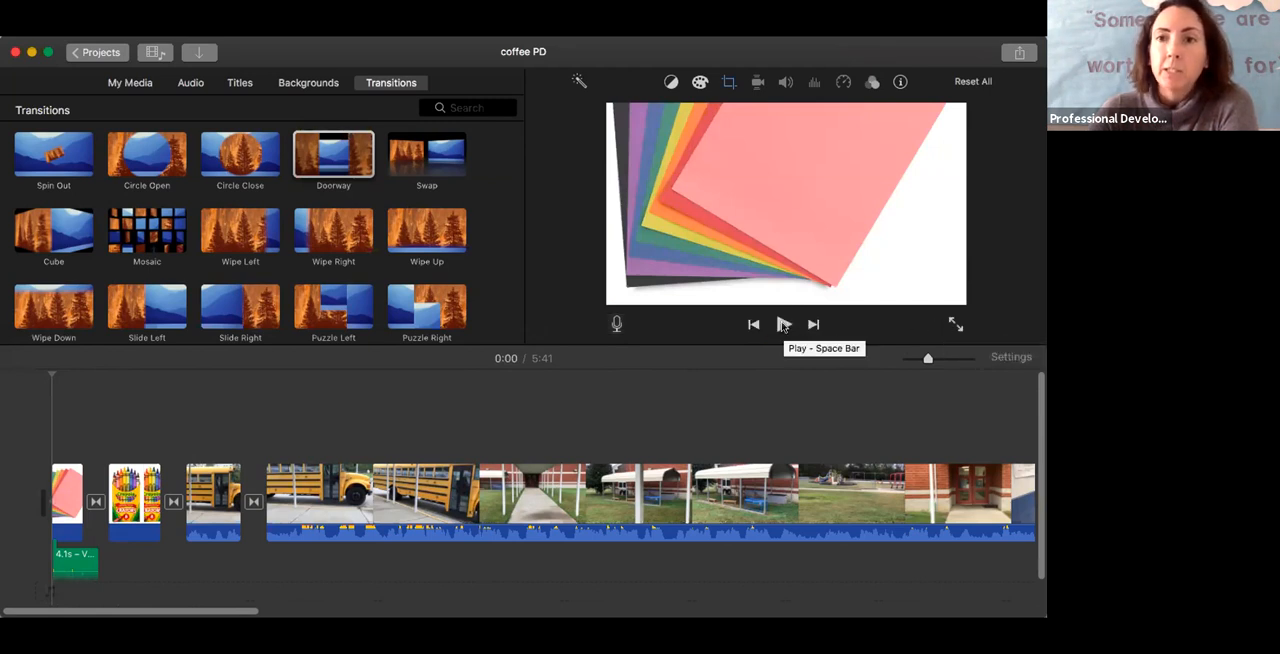
left_click(784, 325)
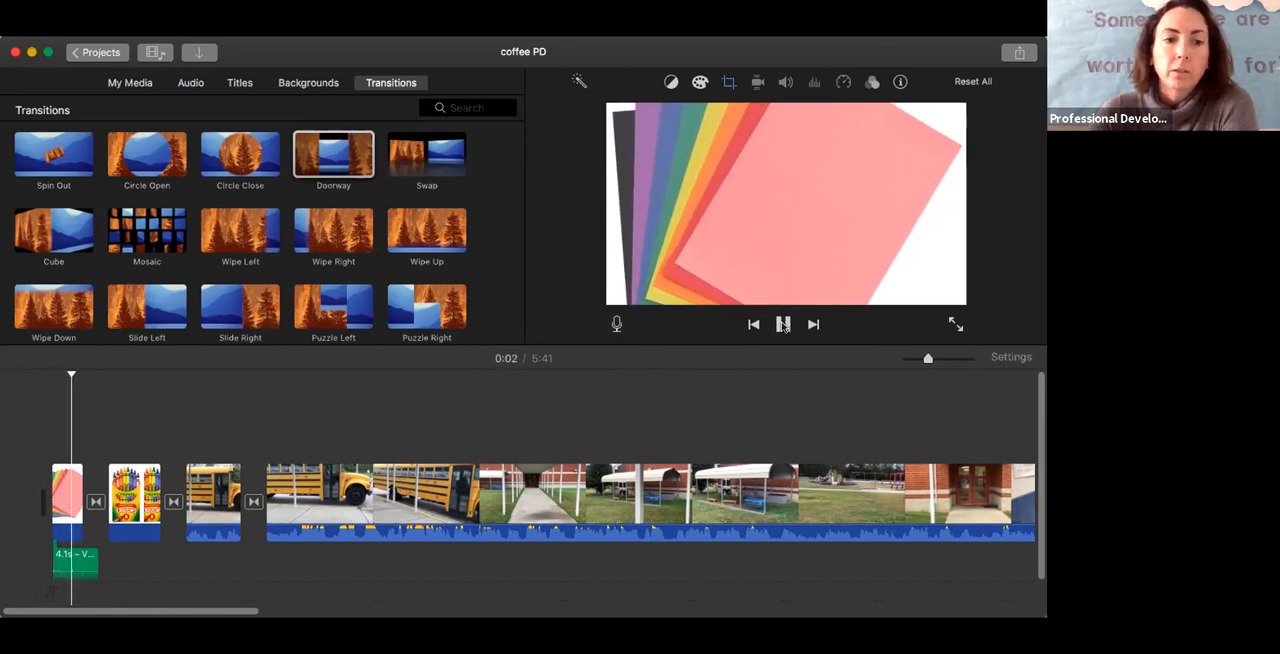
left_click(784, 325)
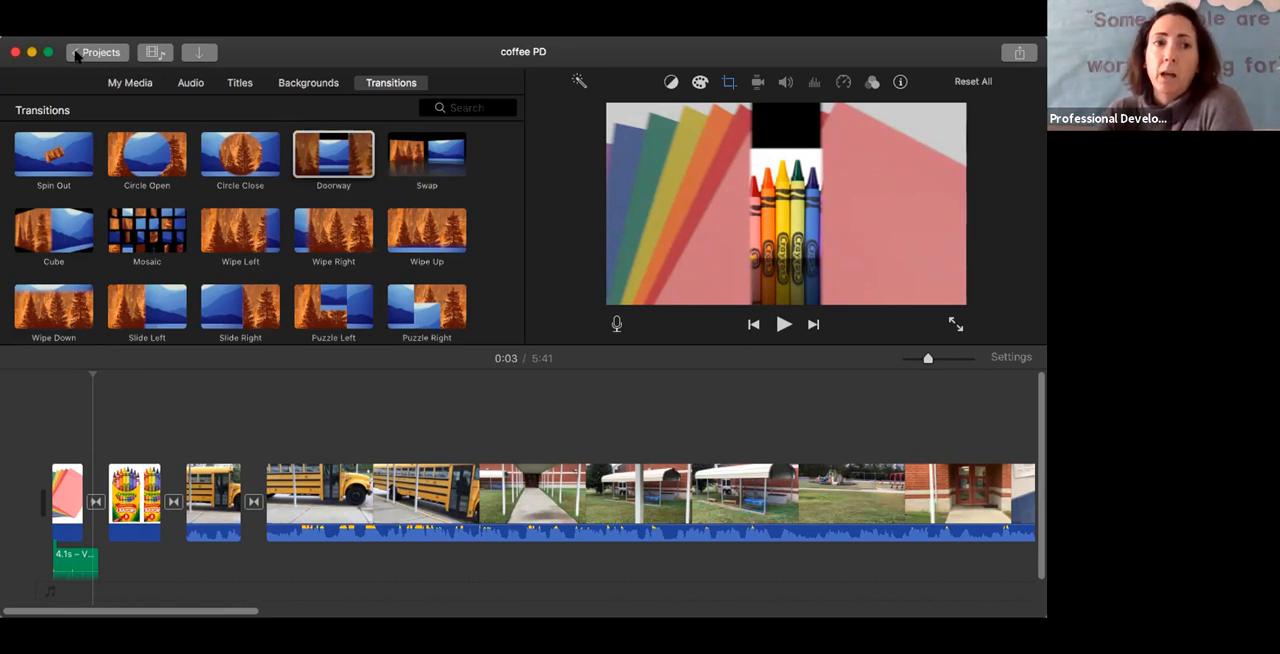
Return to the projects overview and reopen the coffee PD project
left_click(77, 54)
mouse_move(410, 290)
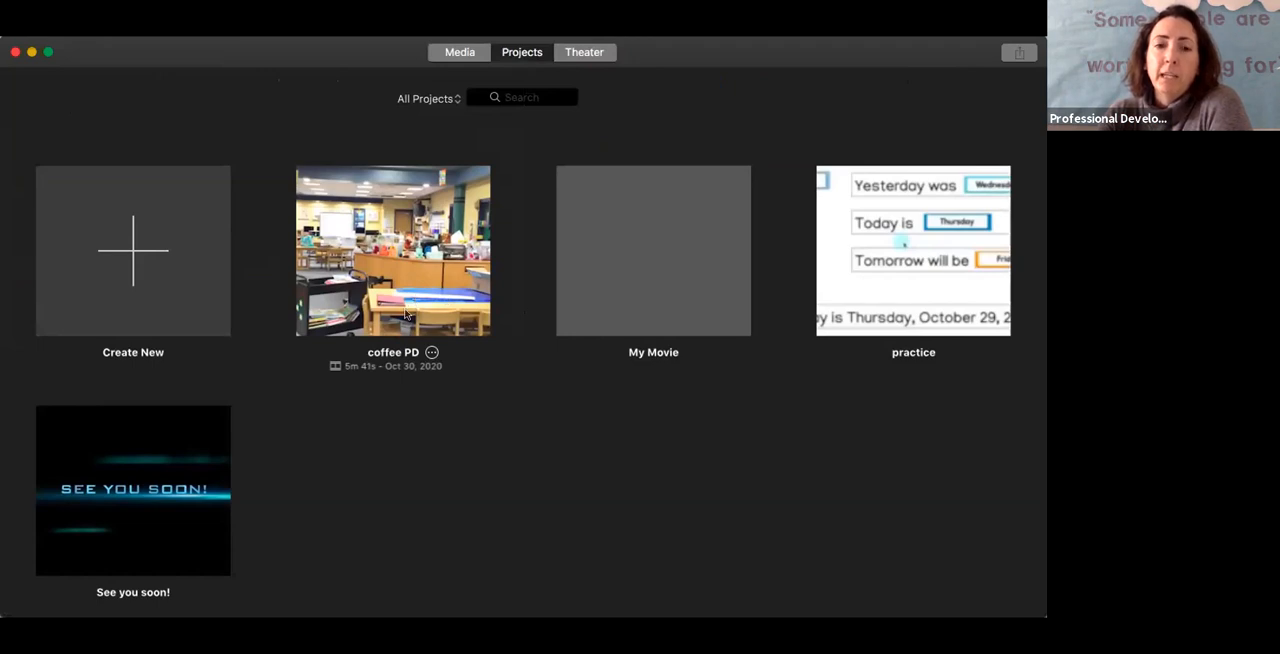
double_click(404, 310)
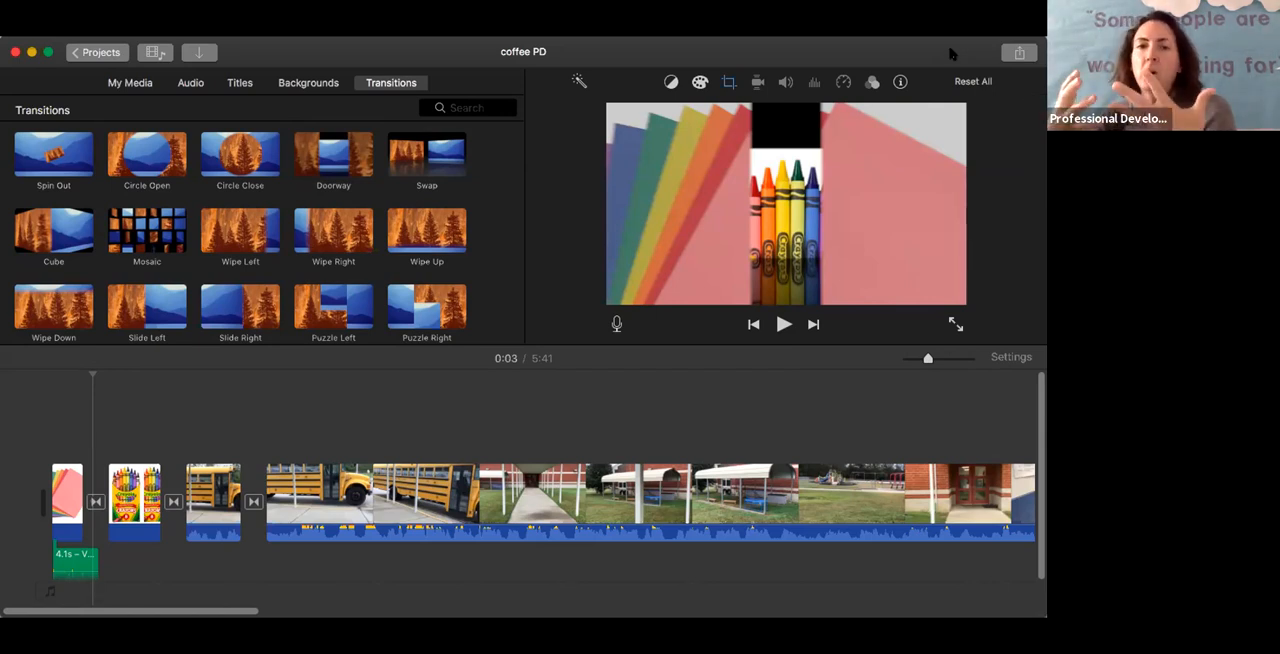
Start sharing the finished movie as a file
left_click(1020, 55)
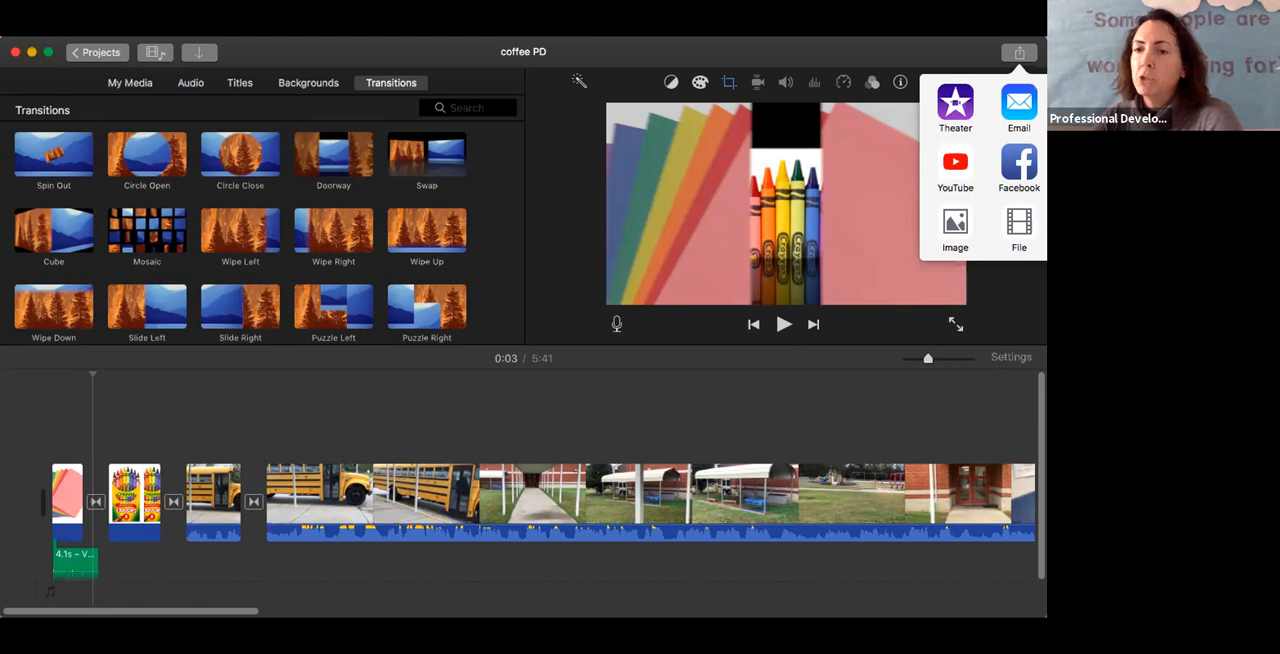
left_click(1019, 228)
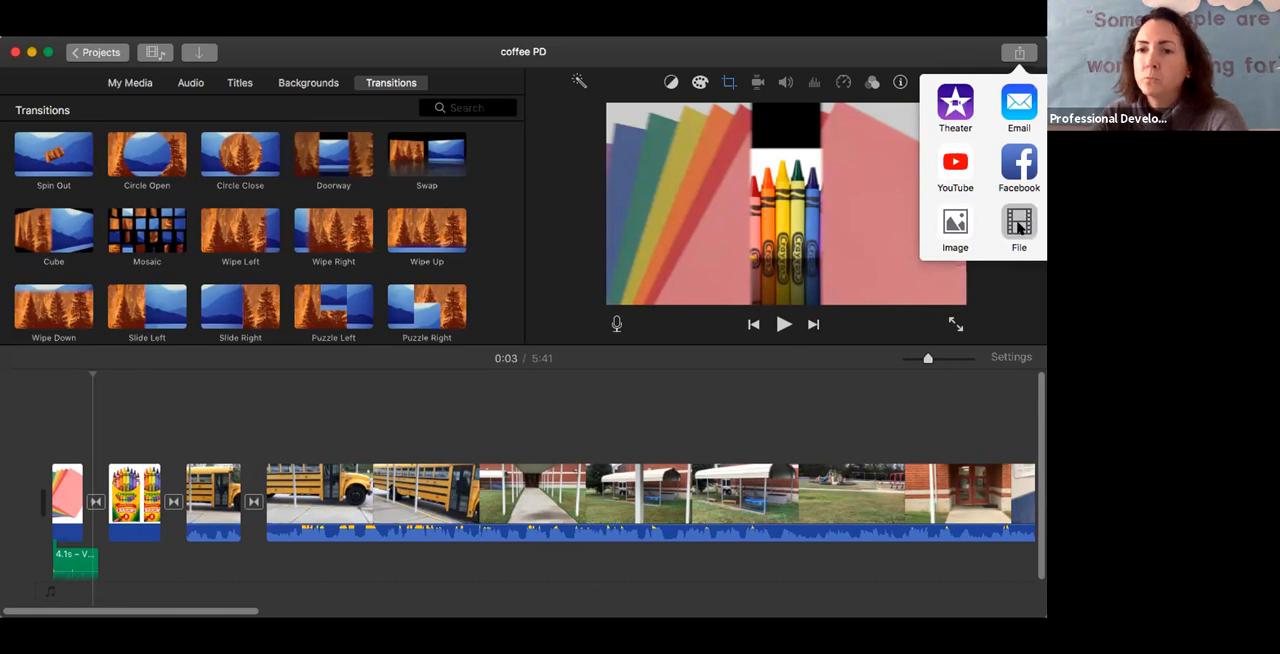